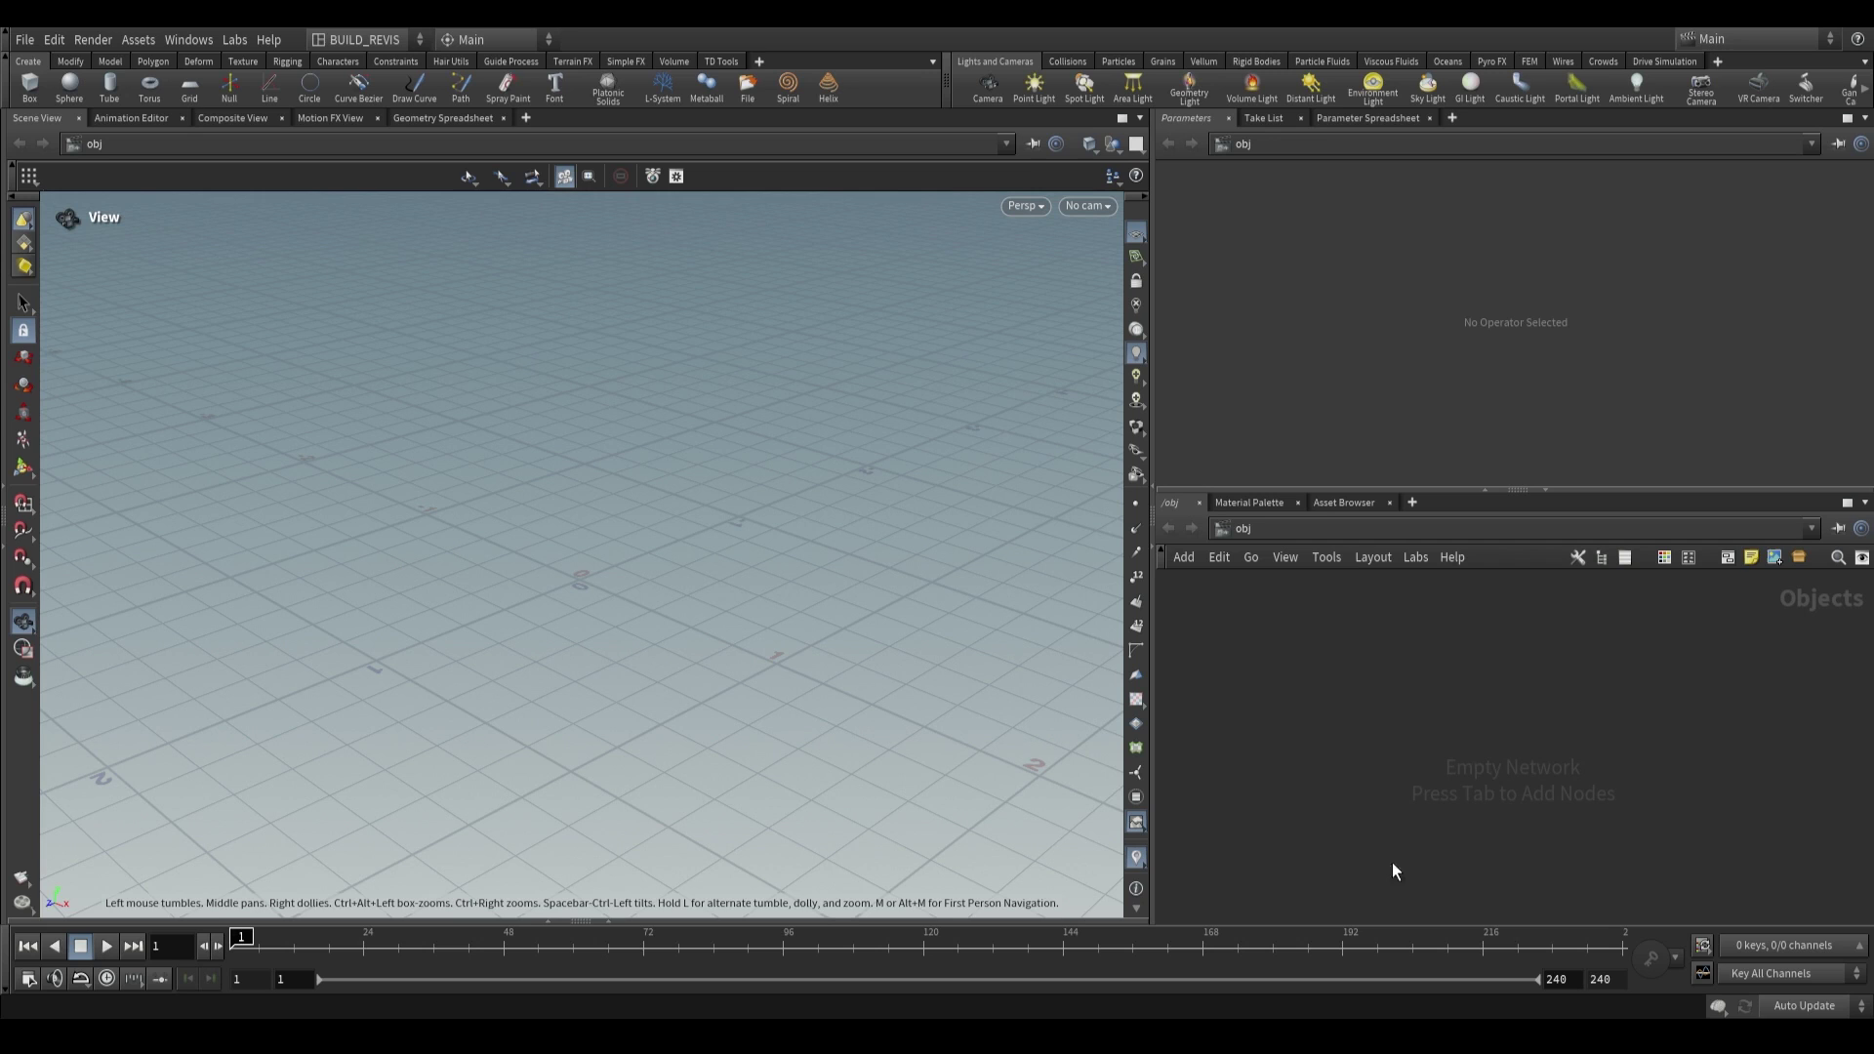
# - Switch the network editor to the stage context and review its scene, light and Karma render nodes
pyautogui.click(1408, 566)
pyautogui.click(1426, 689)
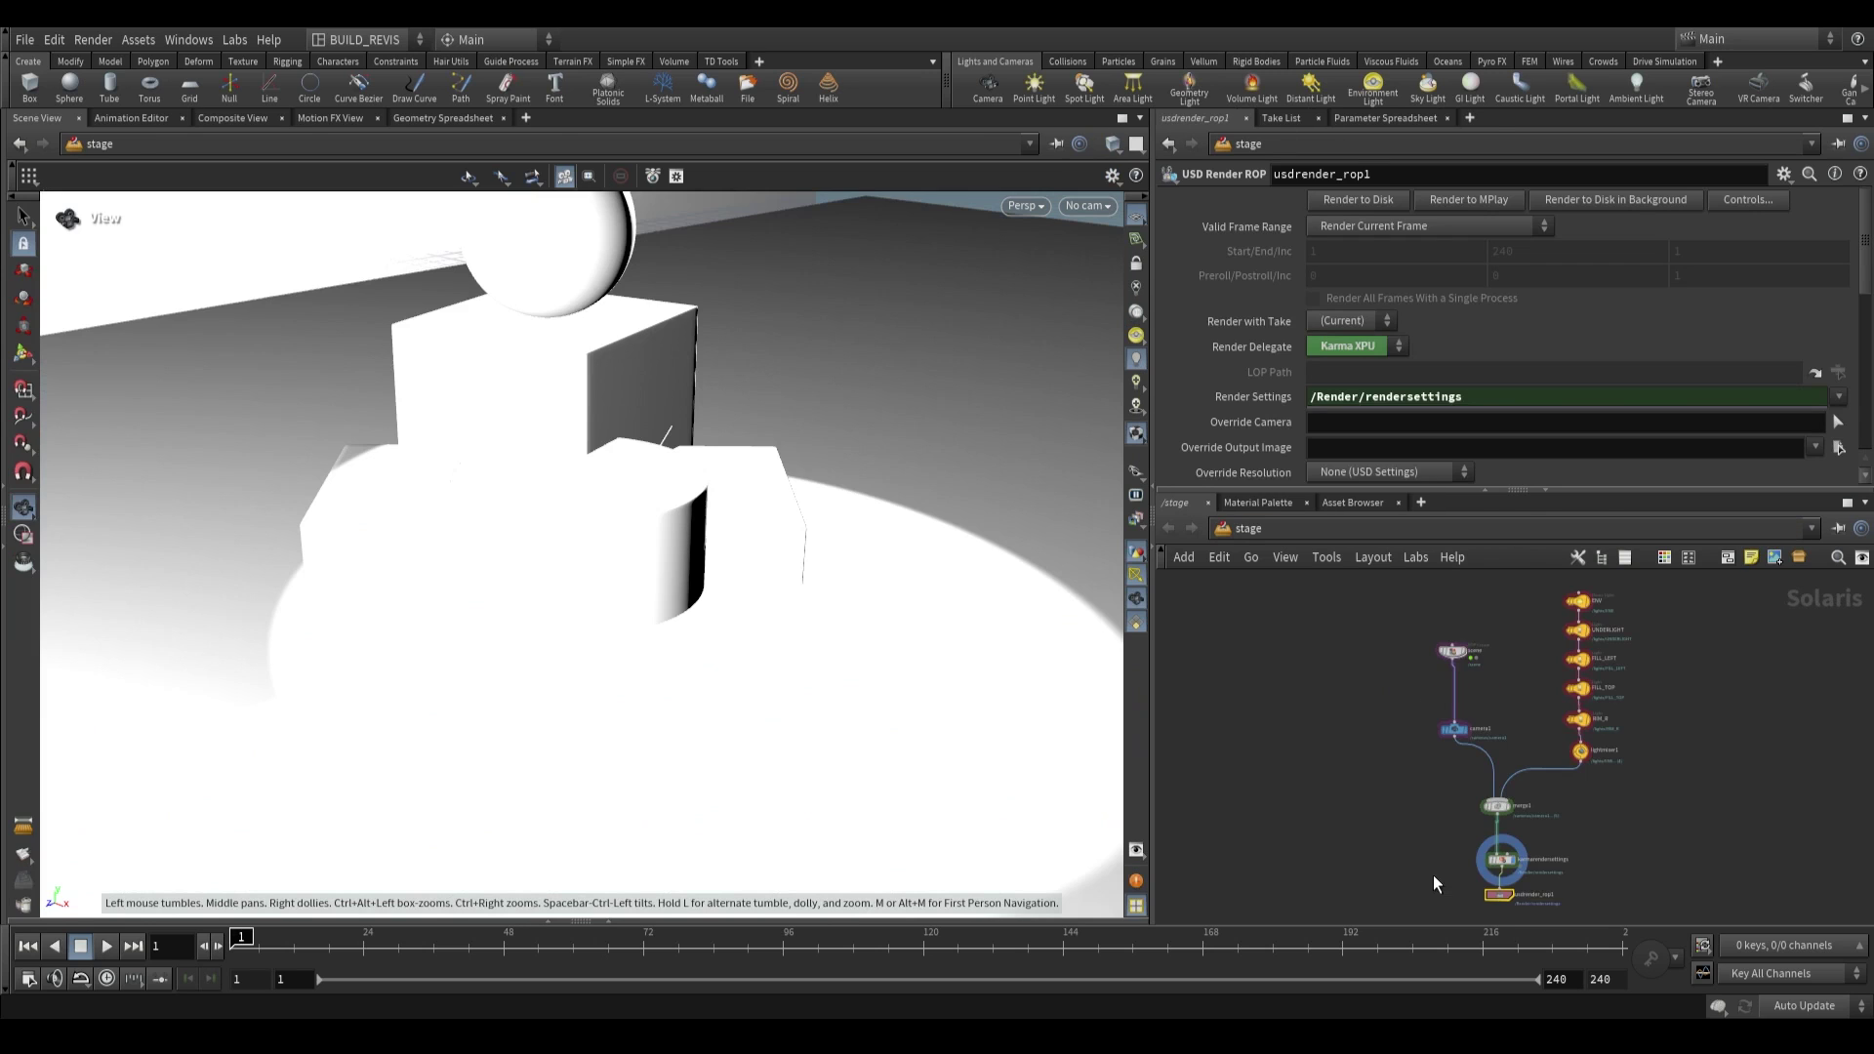
pyautogui.scroll(2, 1695, 759)
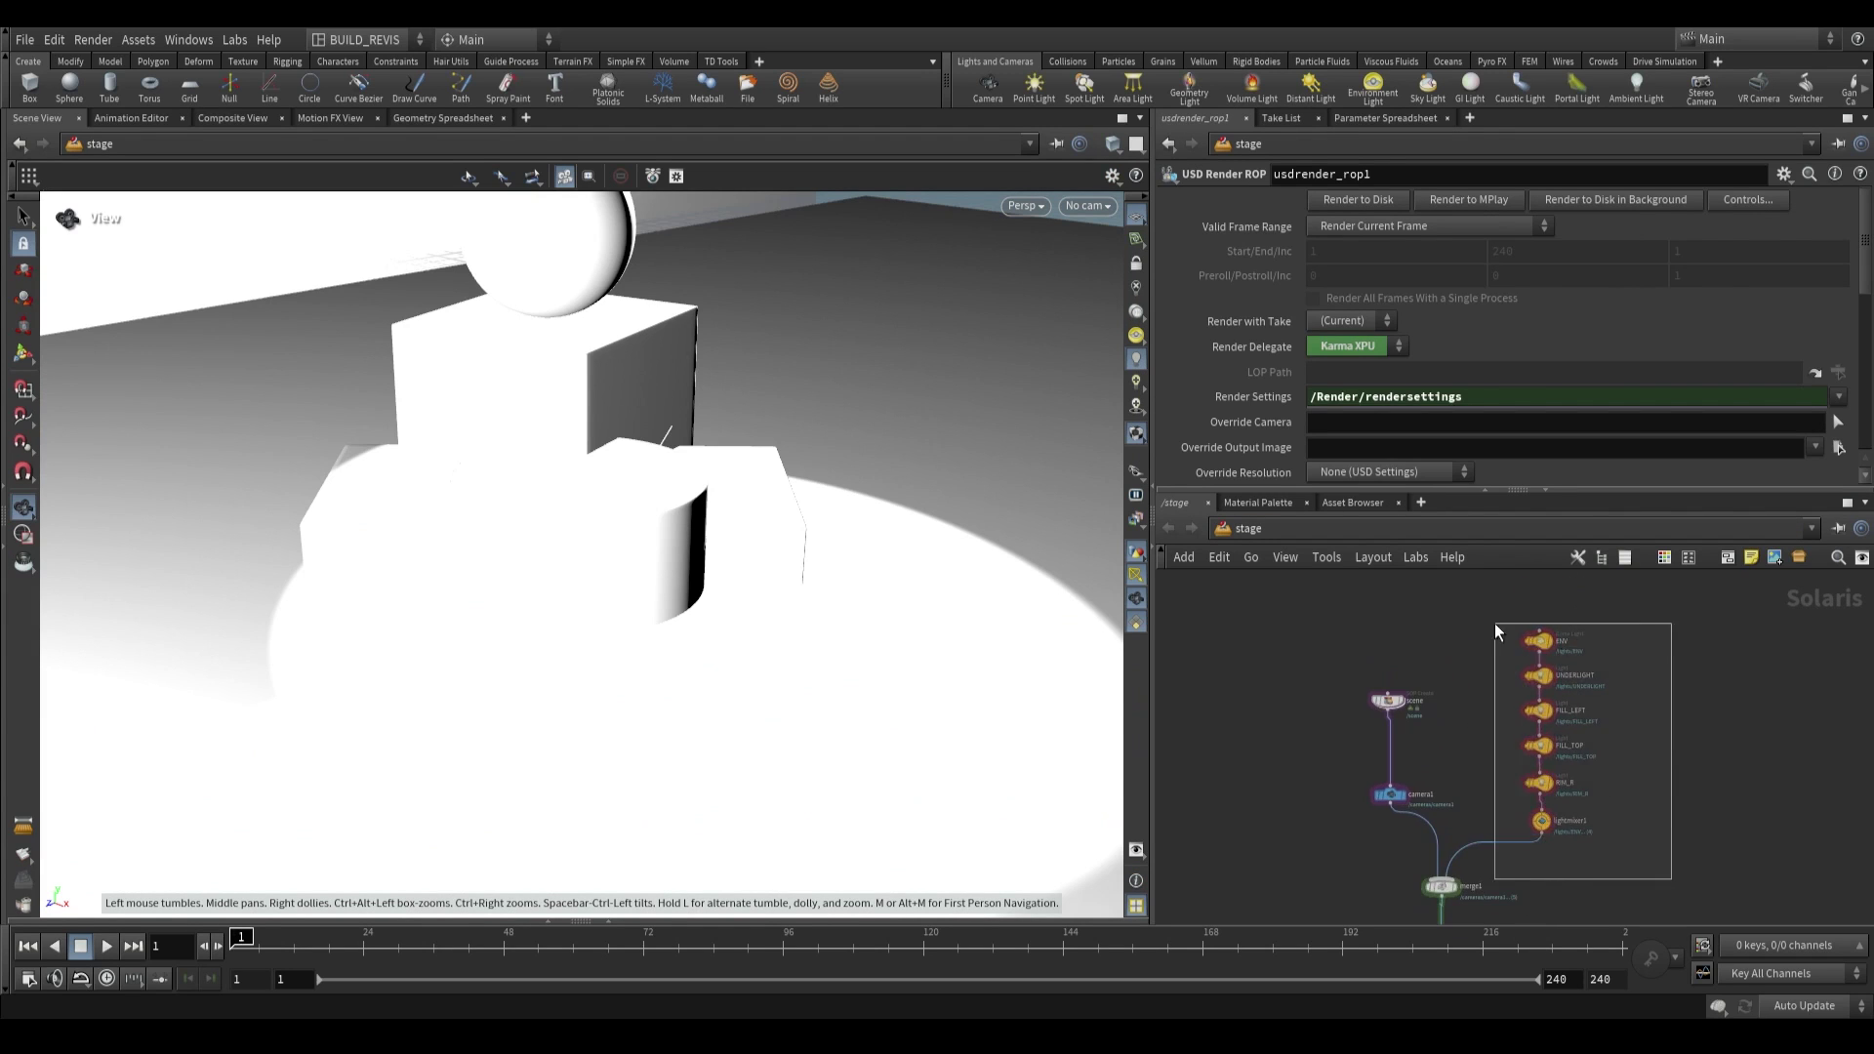
pyautogui.click(1420, 646)
pyautogui.scroll(-3, 1484, 775)
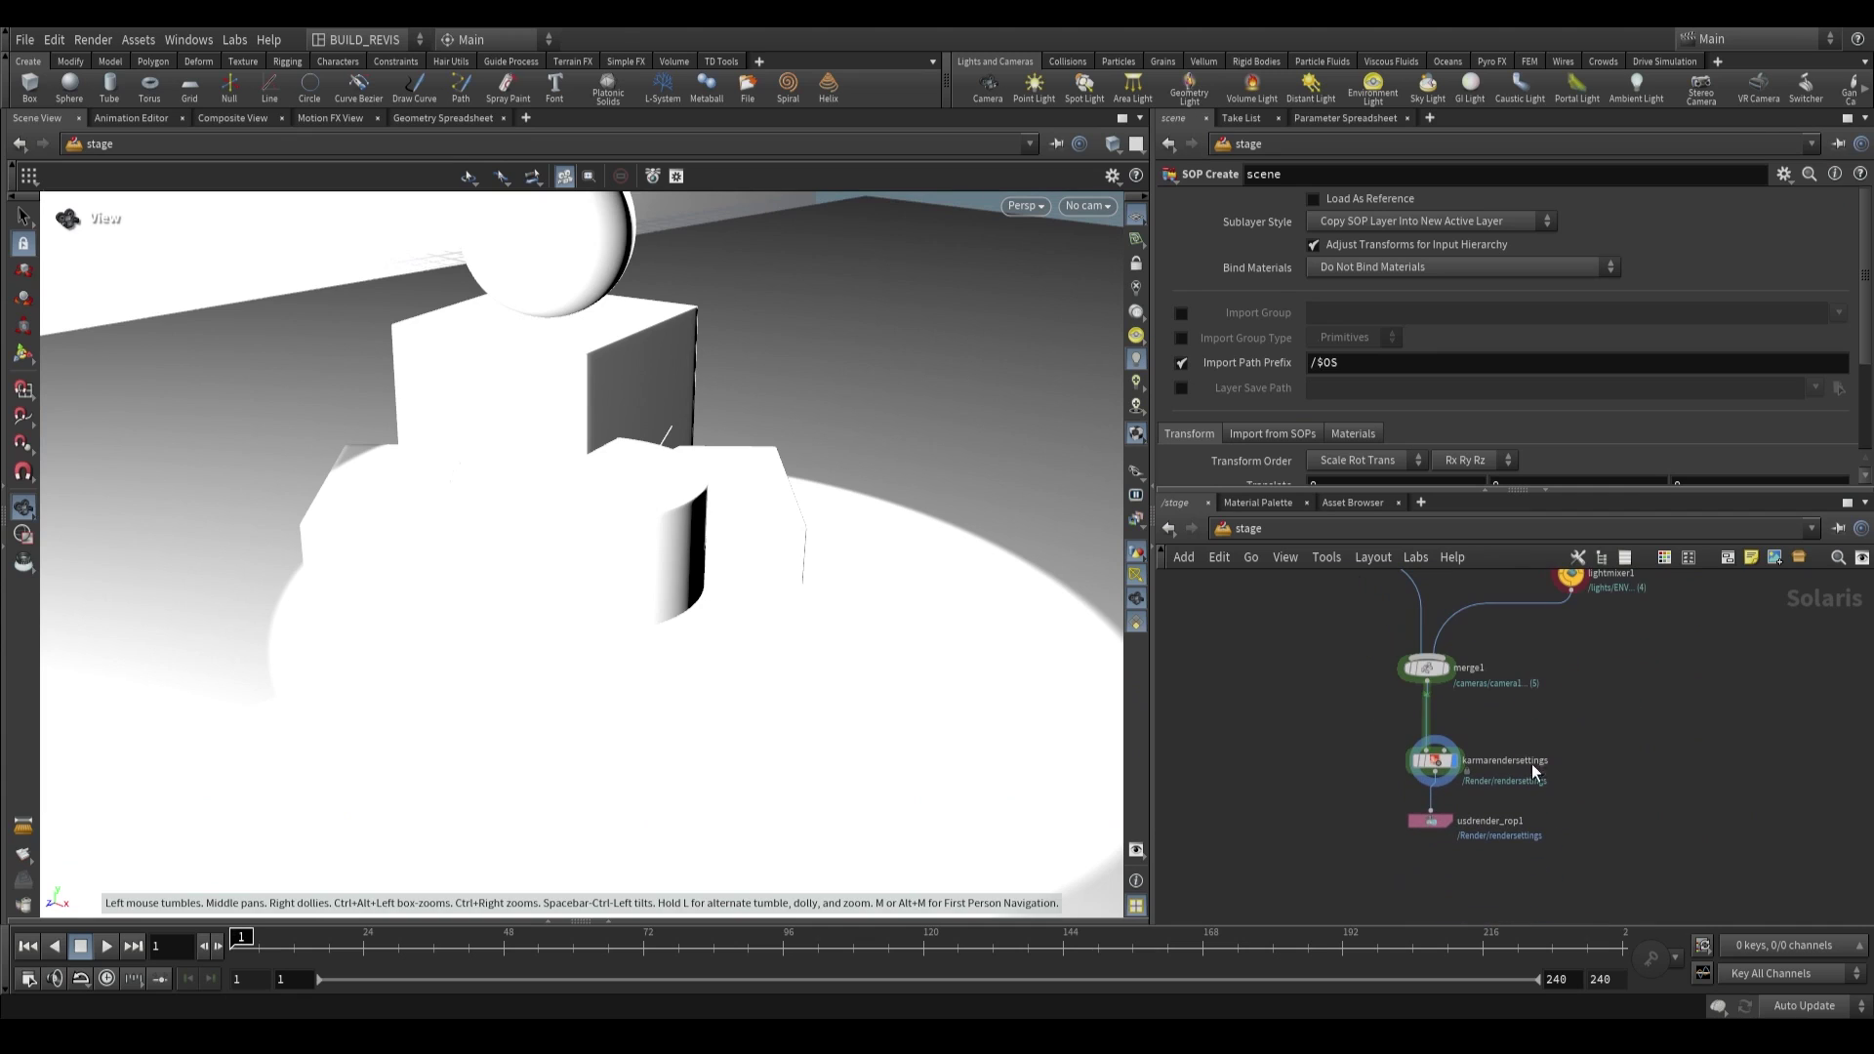
# - Switch to the Solaris desktop layout and set the viewport renderer to Karma XPU
pyautogui.click(369, 39)
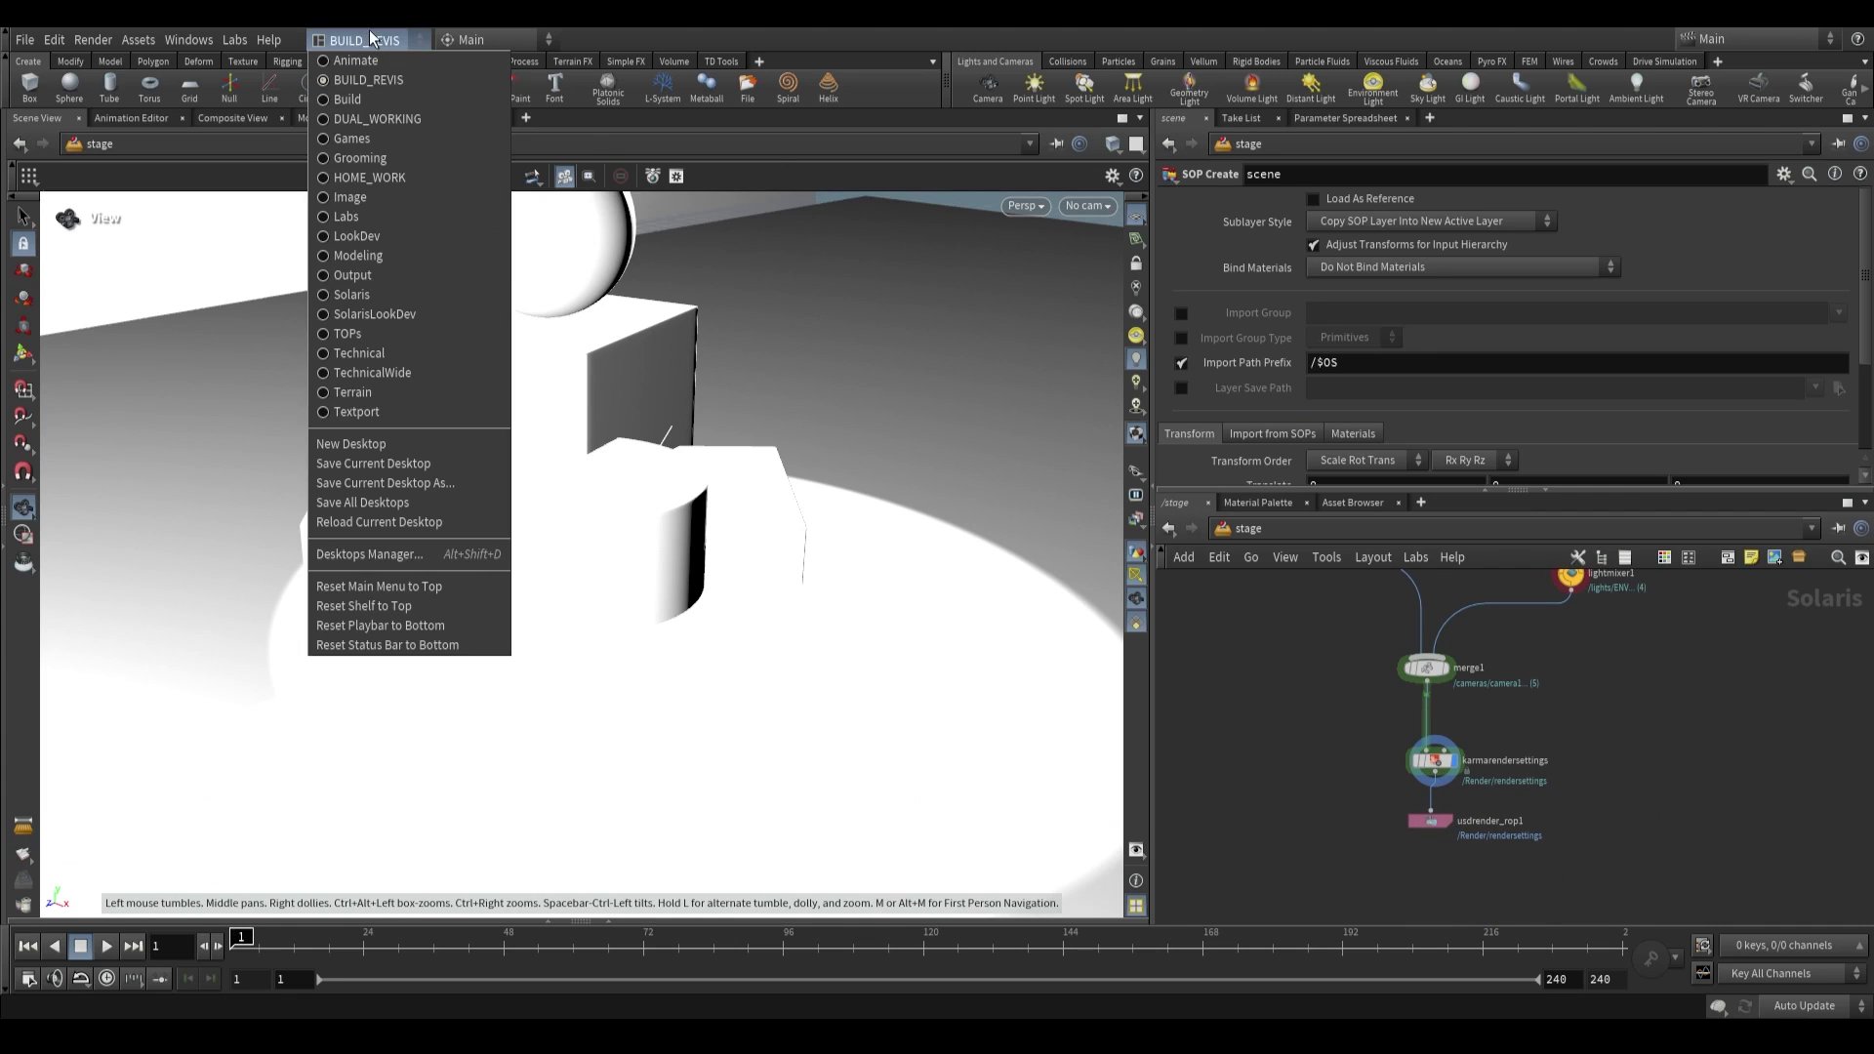
pyautogui.click(350, 295)
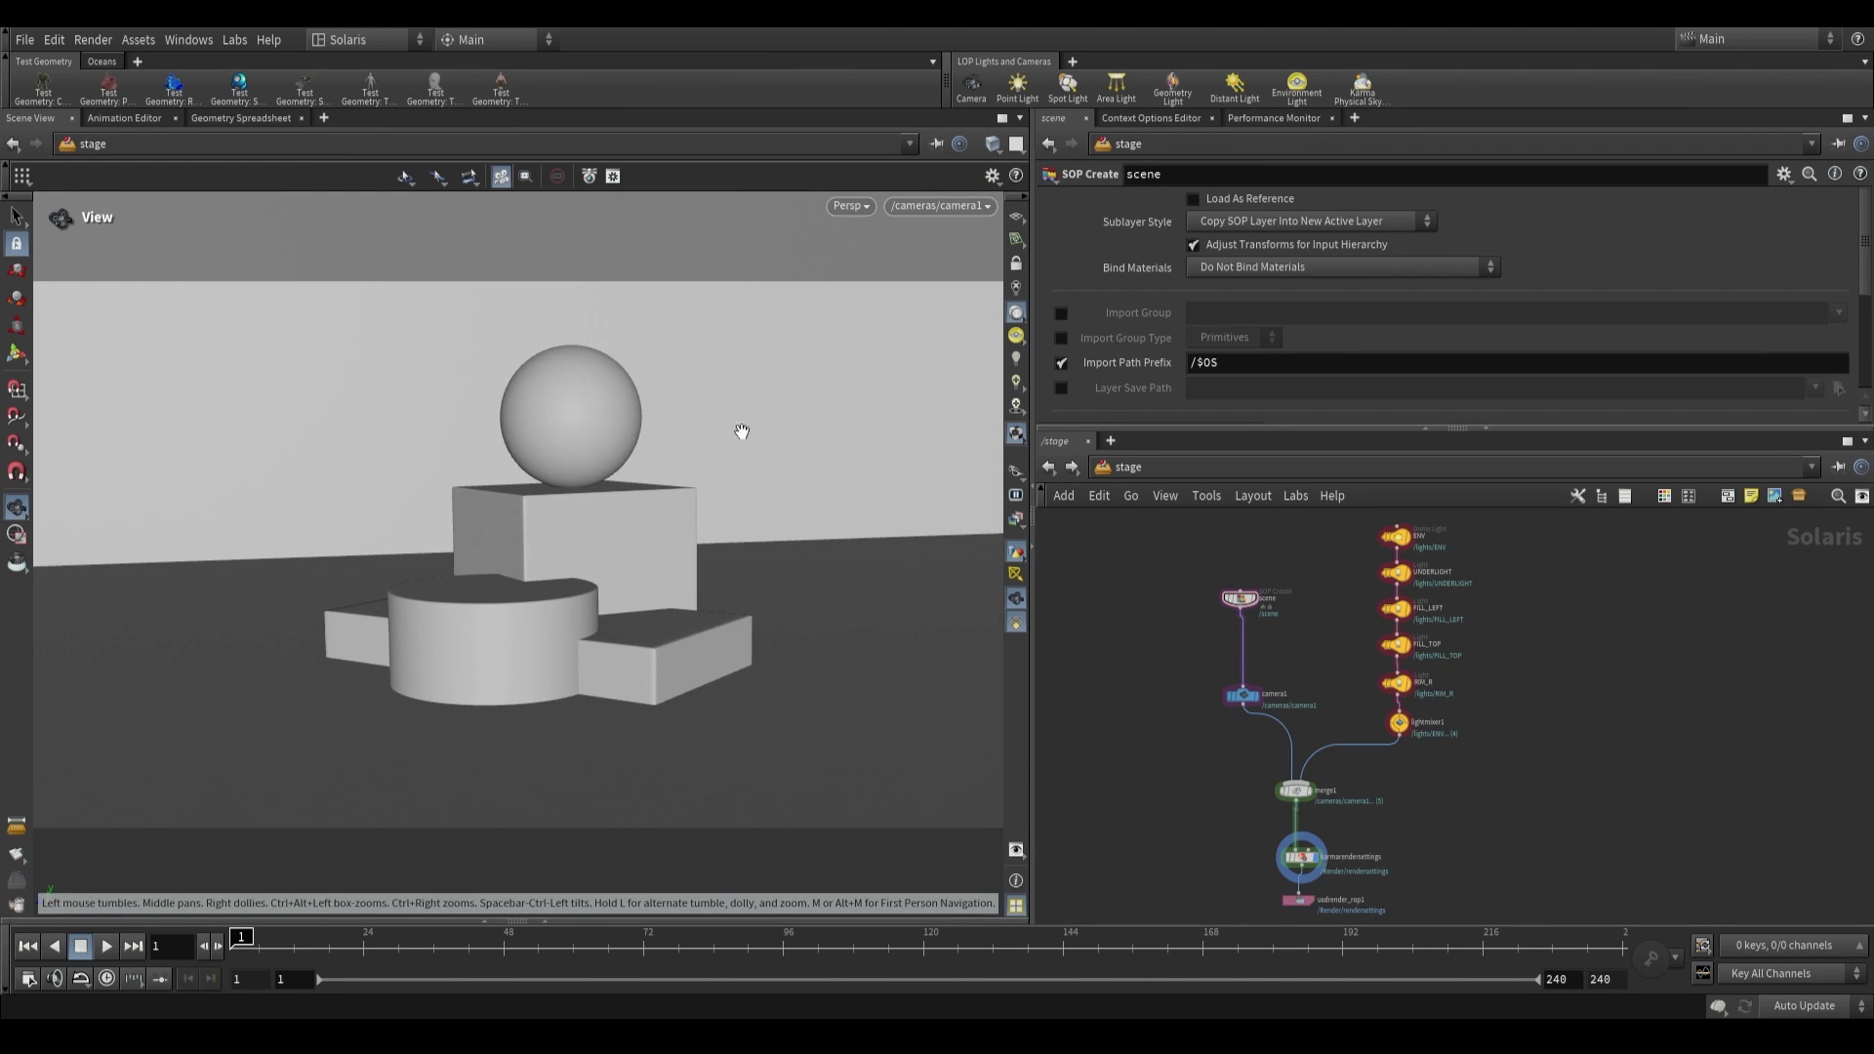
pyautogui.scroll(2, 1464, 795)
pyautogui.click(850, 206)
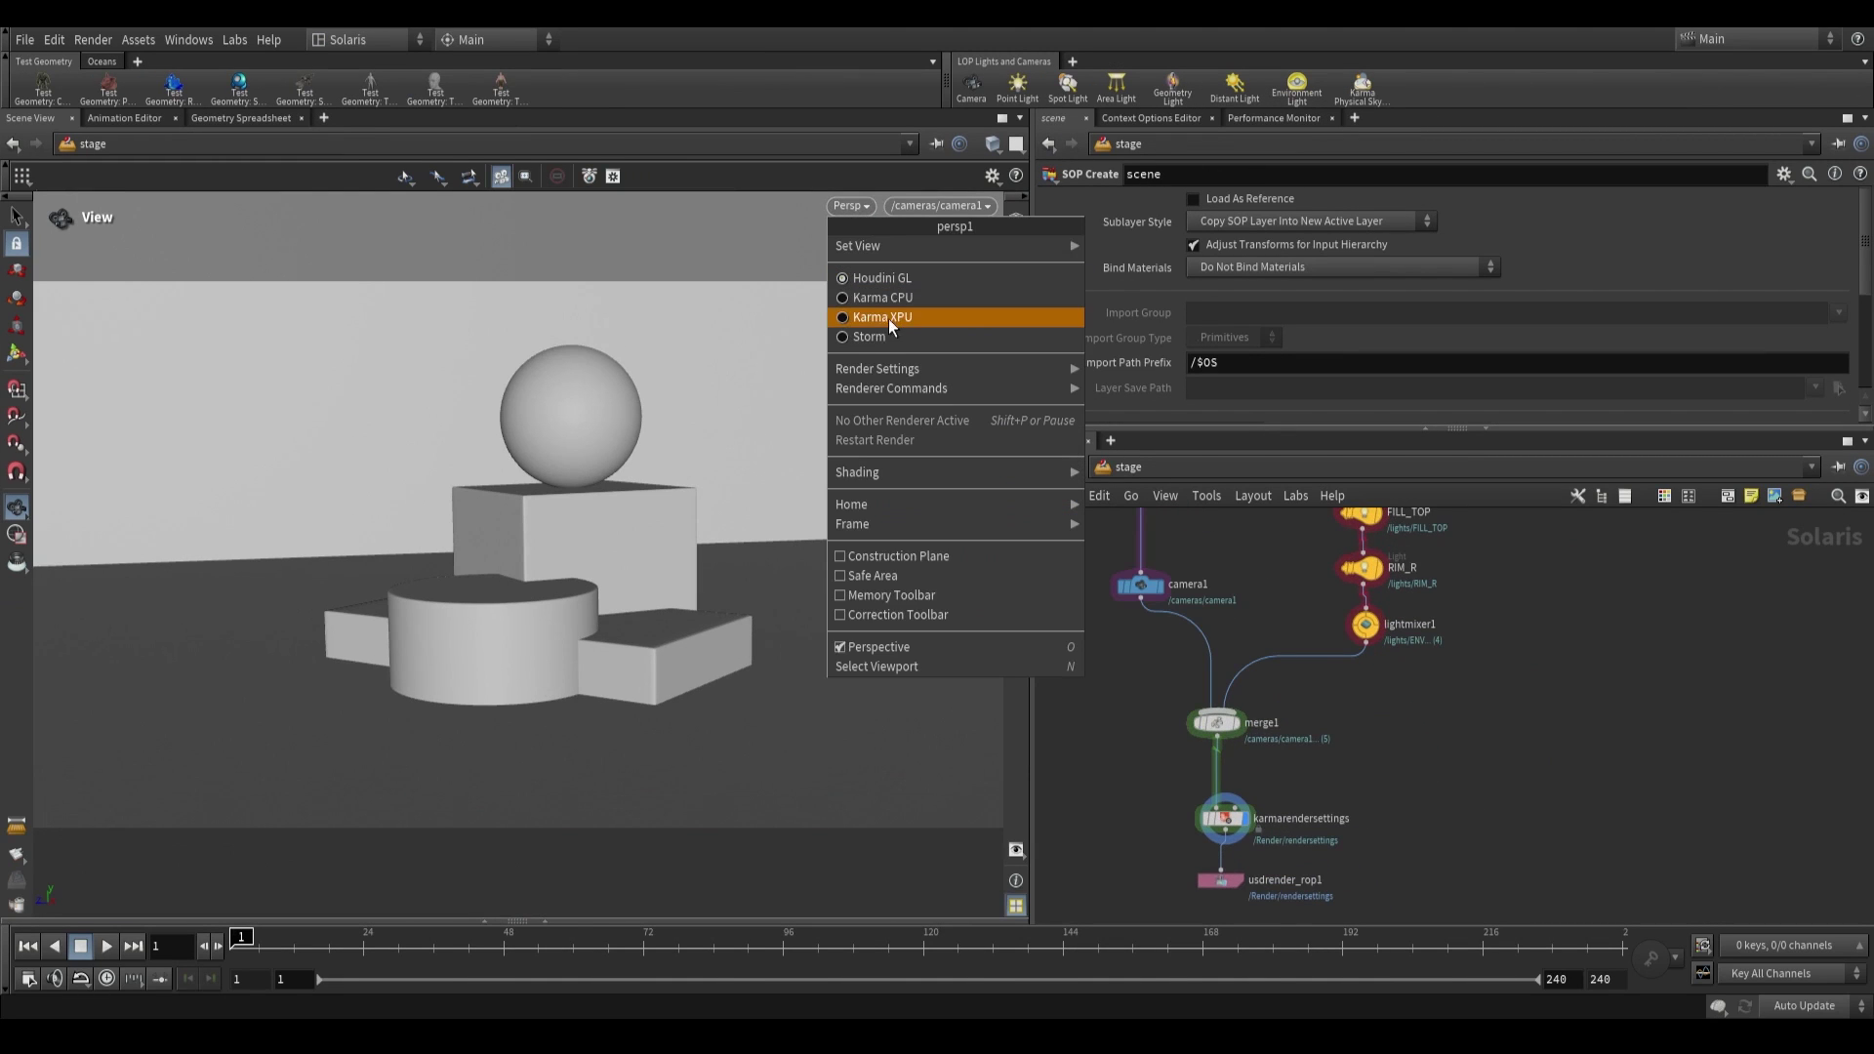
pyautogui.click(863, 318)
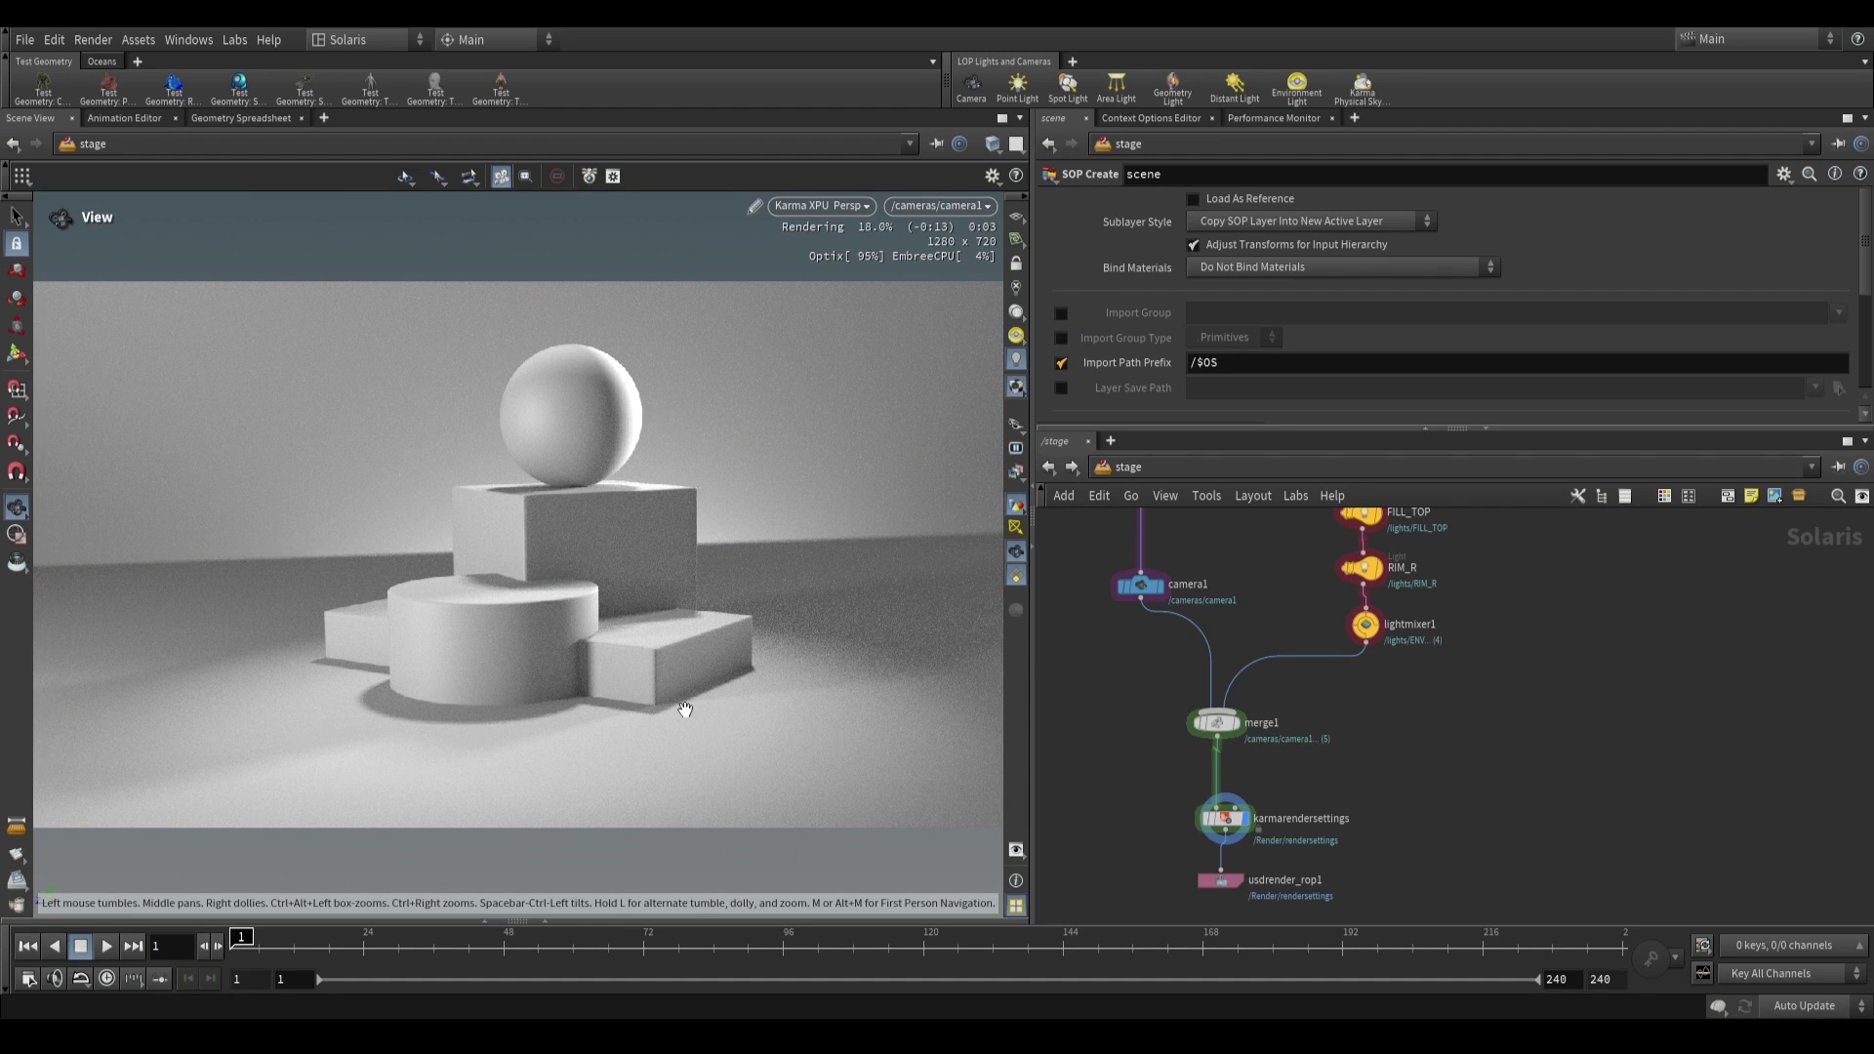
# - Space out the scene and camera1 nodes and insert a Material Linker node between them
pyautogui.moveTo(1409, 640); pyautogui.dragTo(1536, 722, button='middle')
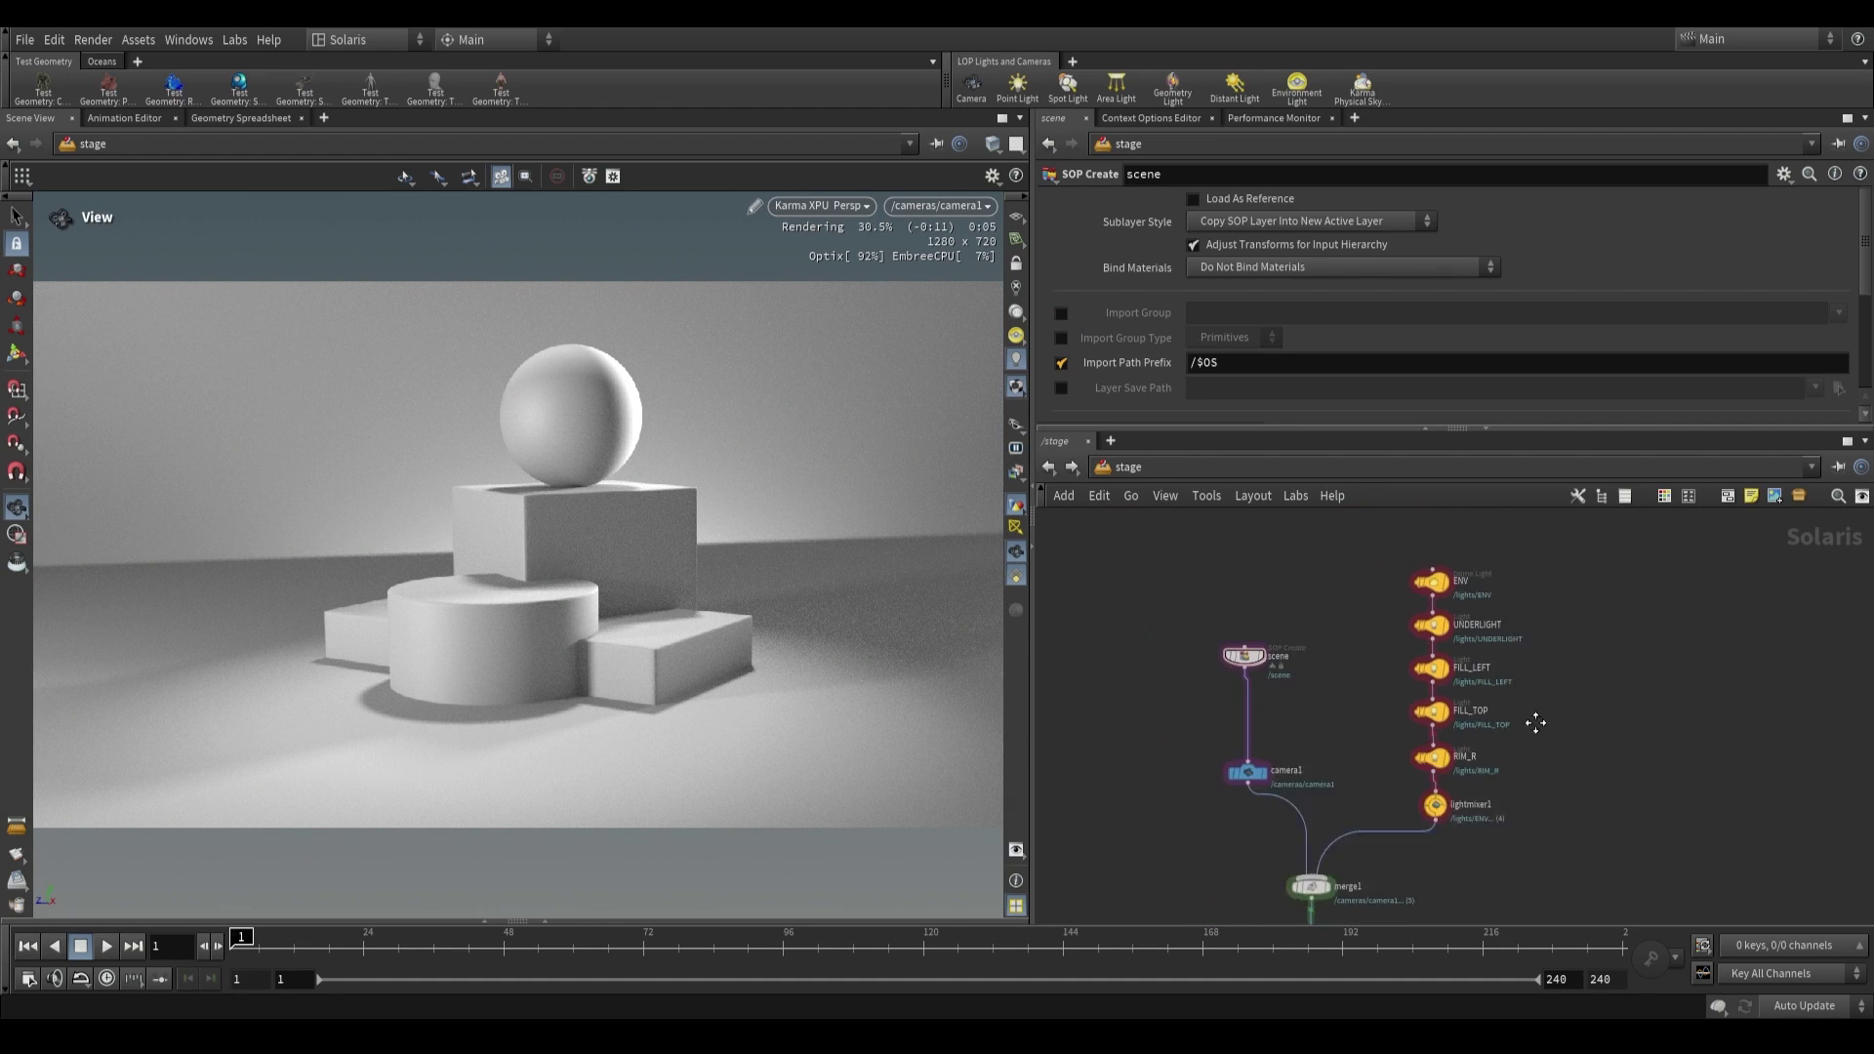
pyautogui.scroll(2, 1350, 765)
pyautogui.moveTo(1261, 735); pyautogui.dragTo(1218, 747)
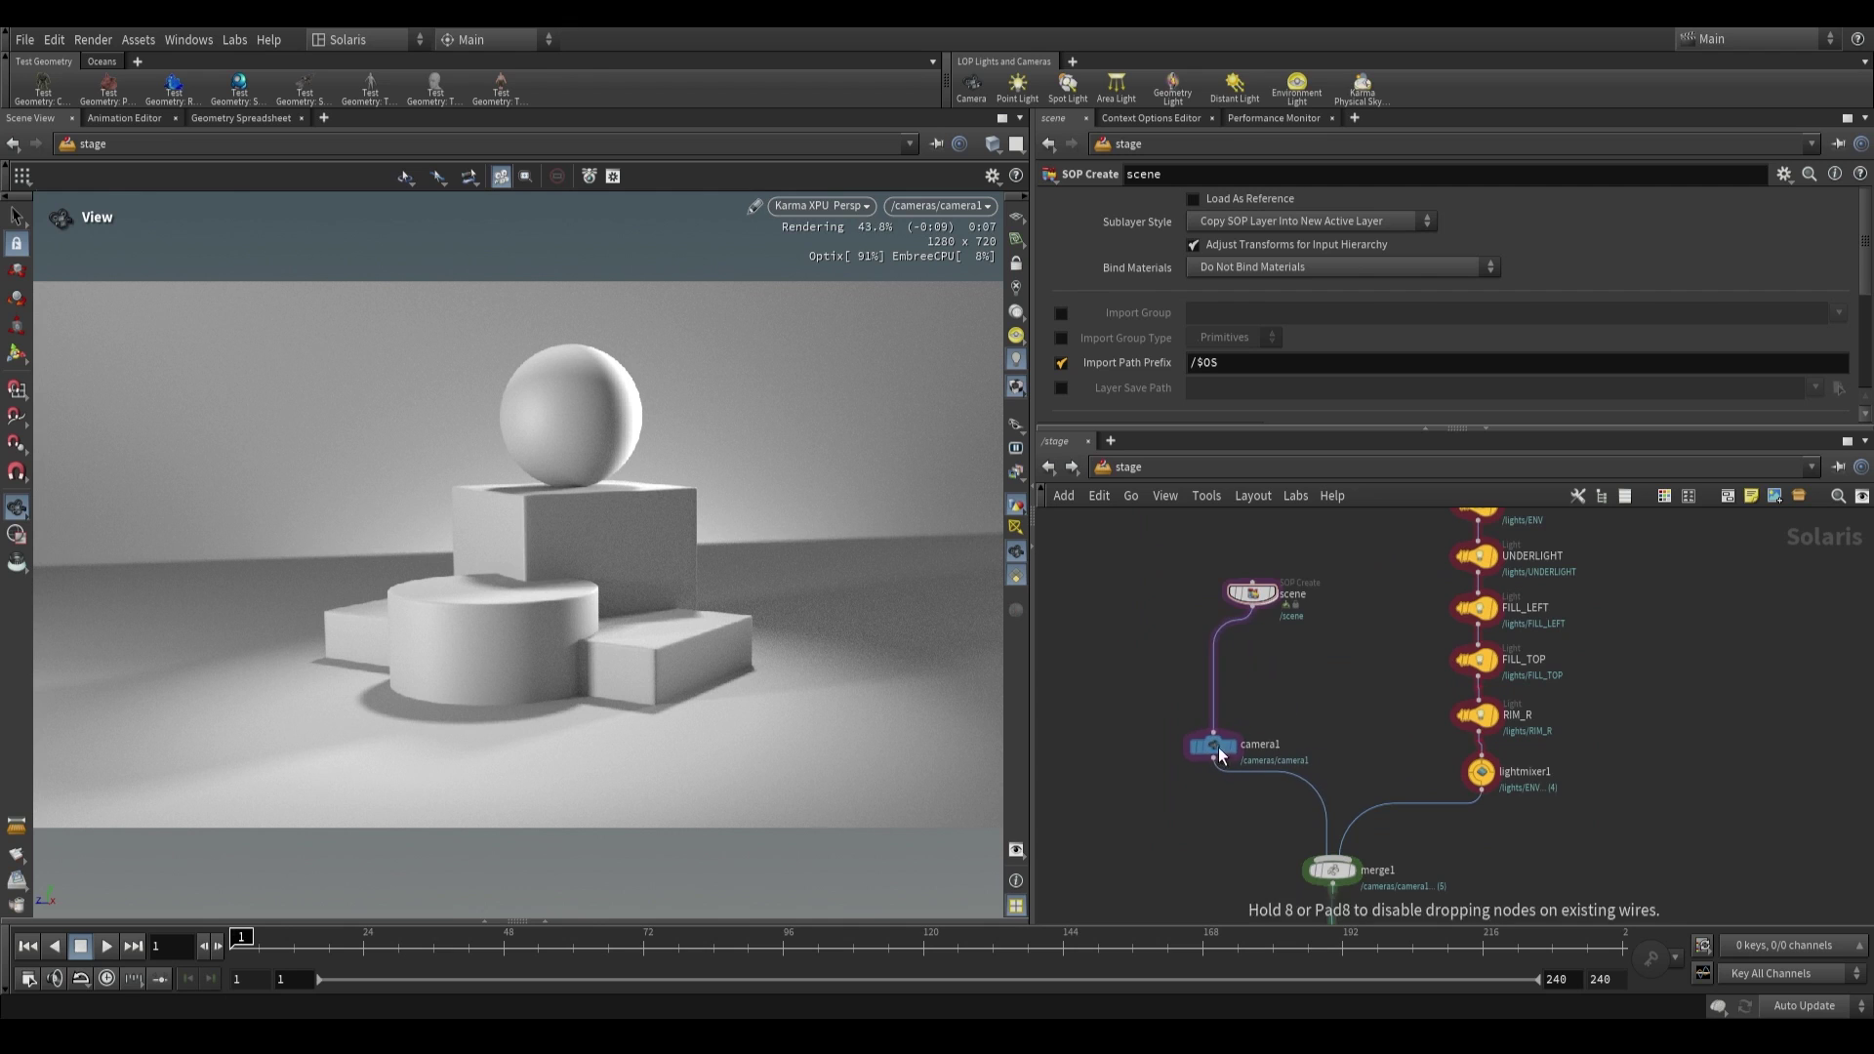
pyautogui.moveTo(1271, 615)
pyautogui.mouseDown()
pyautogui.moveTo(1228, 613)
pyautogui.moveTo(1264, 603)
pyautogui.mouseUp()
pyautogui.scroll(1, 1232, 616)
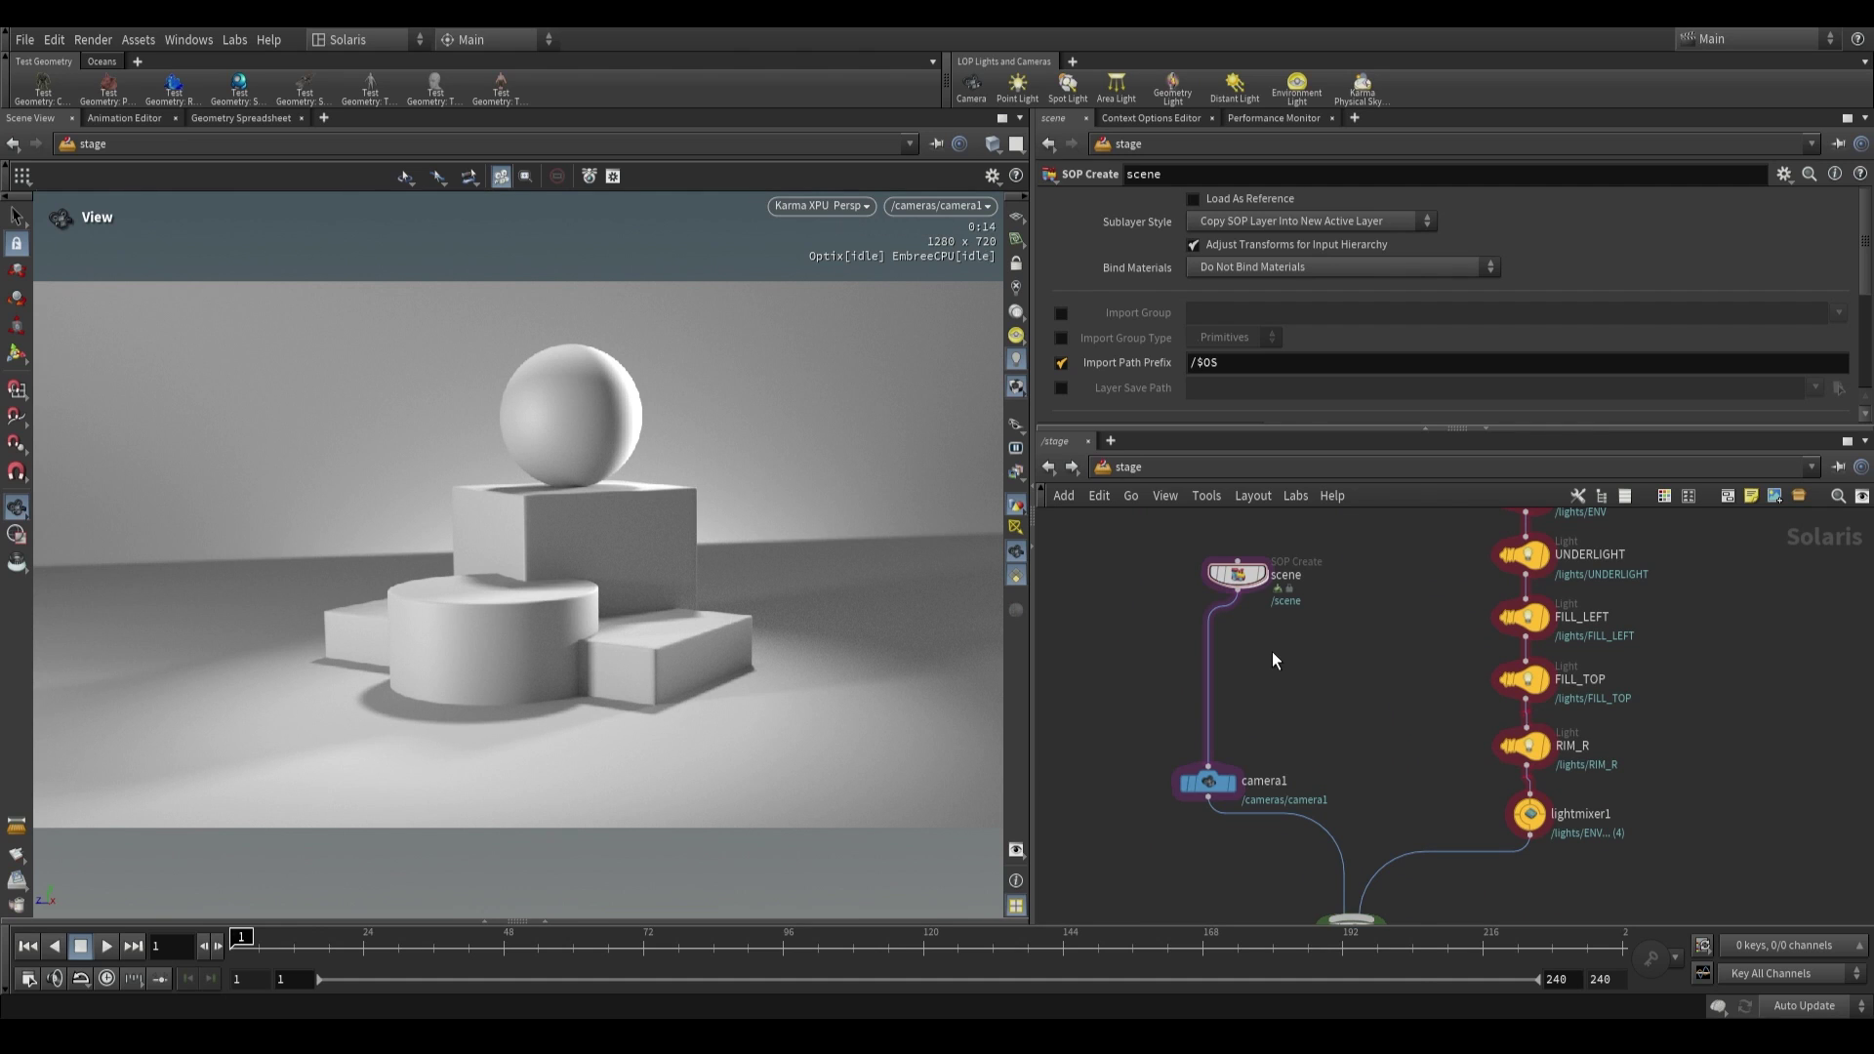
pyautogui.press('Tab')
pyautogui.write('mae')
pyautogui.press('BackSpace')
pyautogui.write('t li')
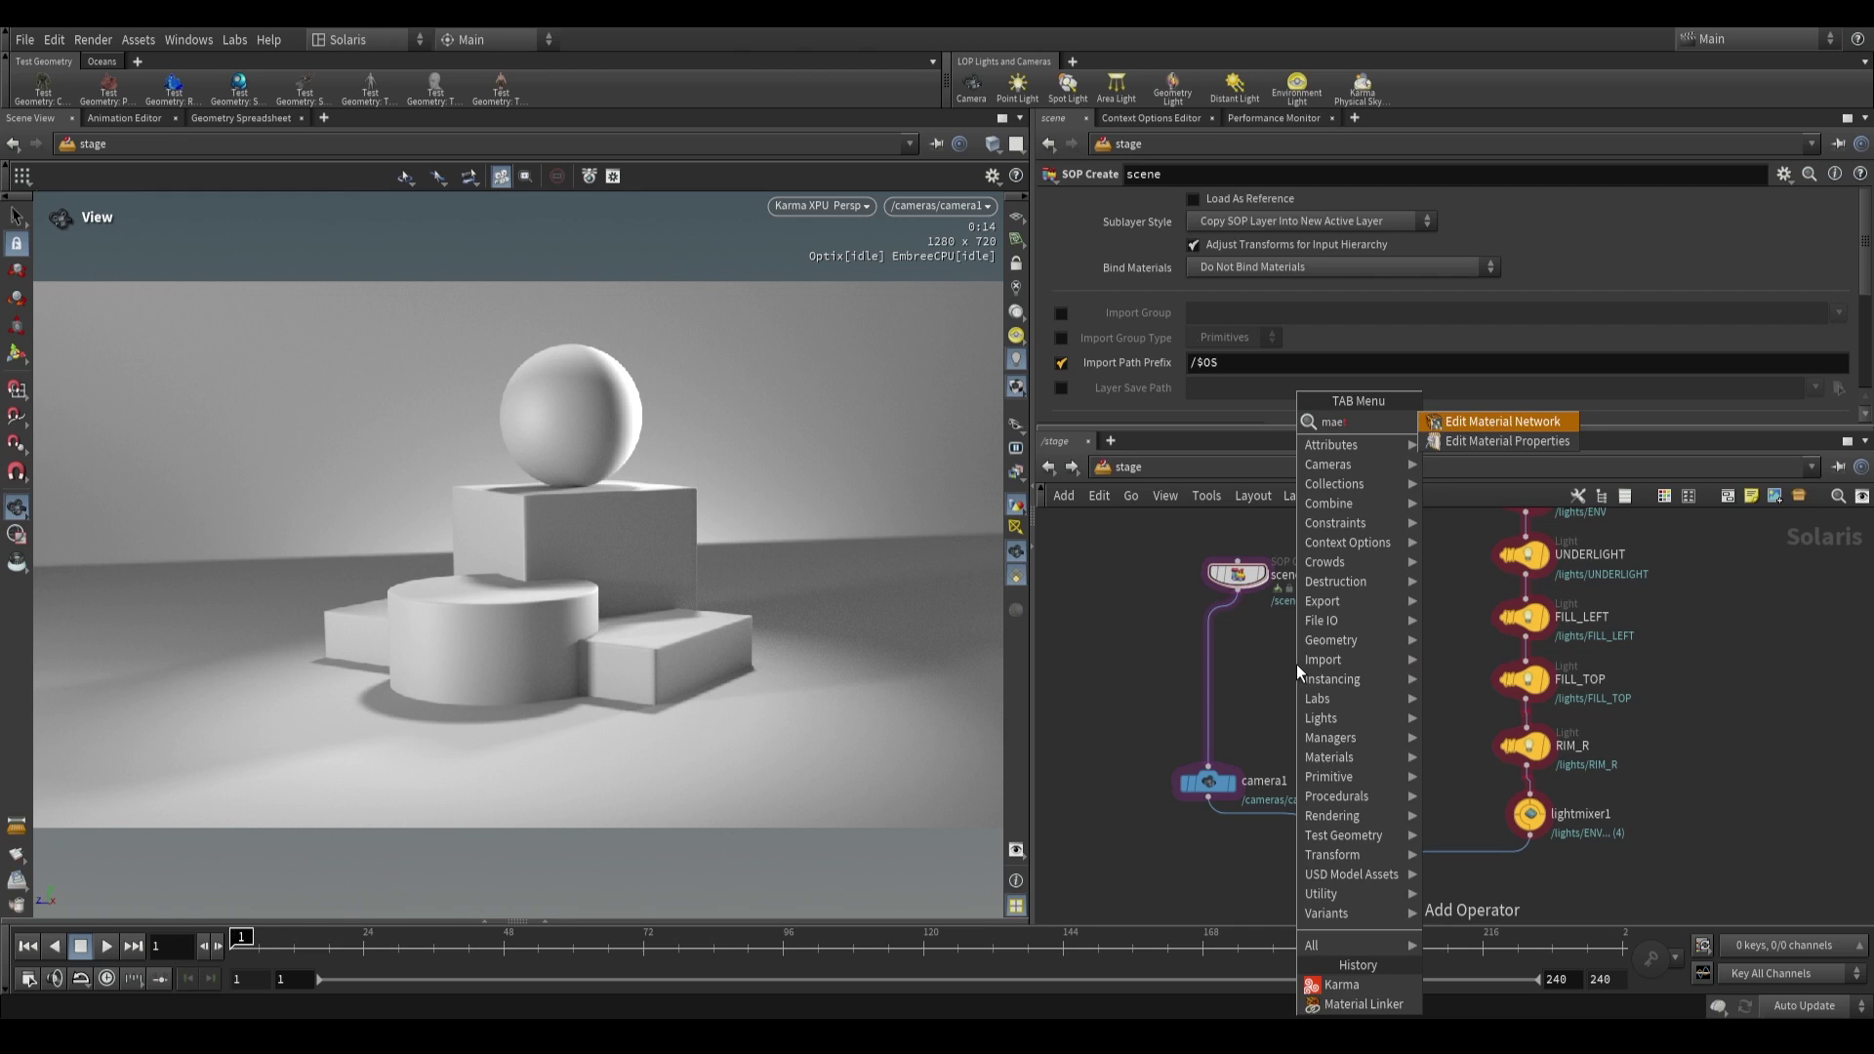
pyautogui.press('Return')
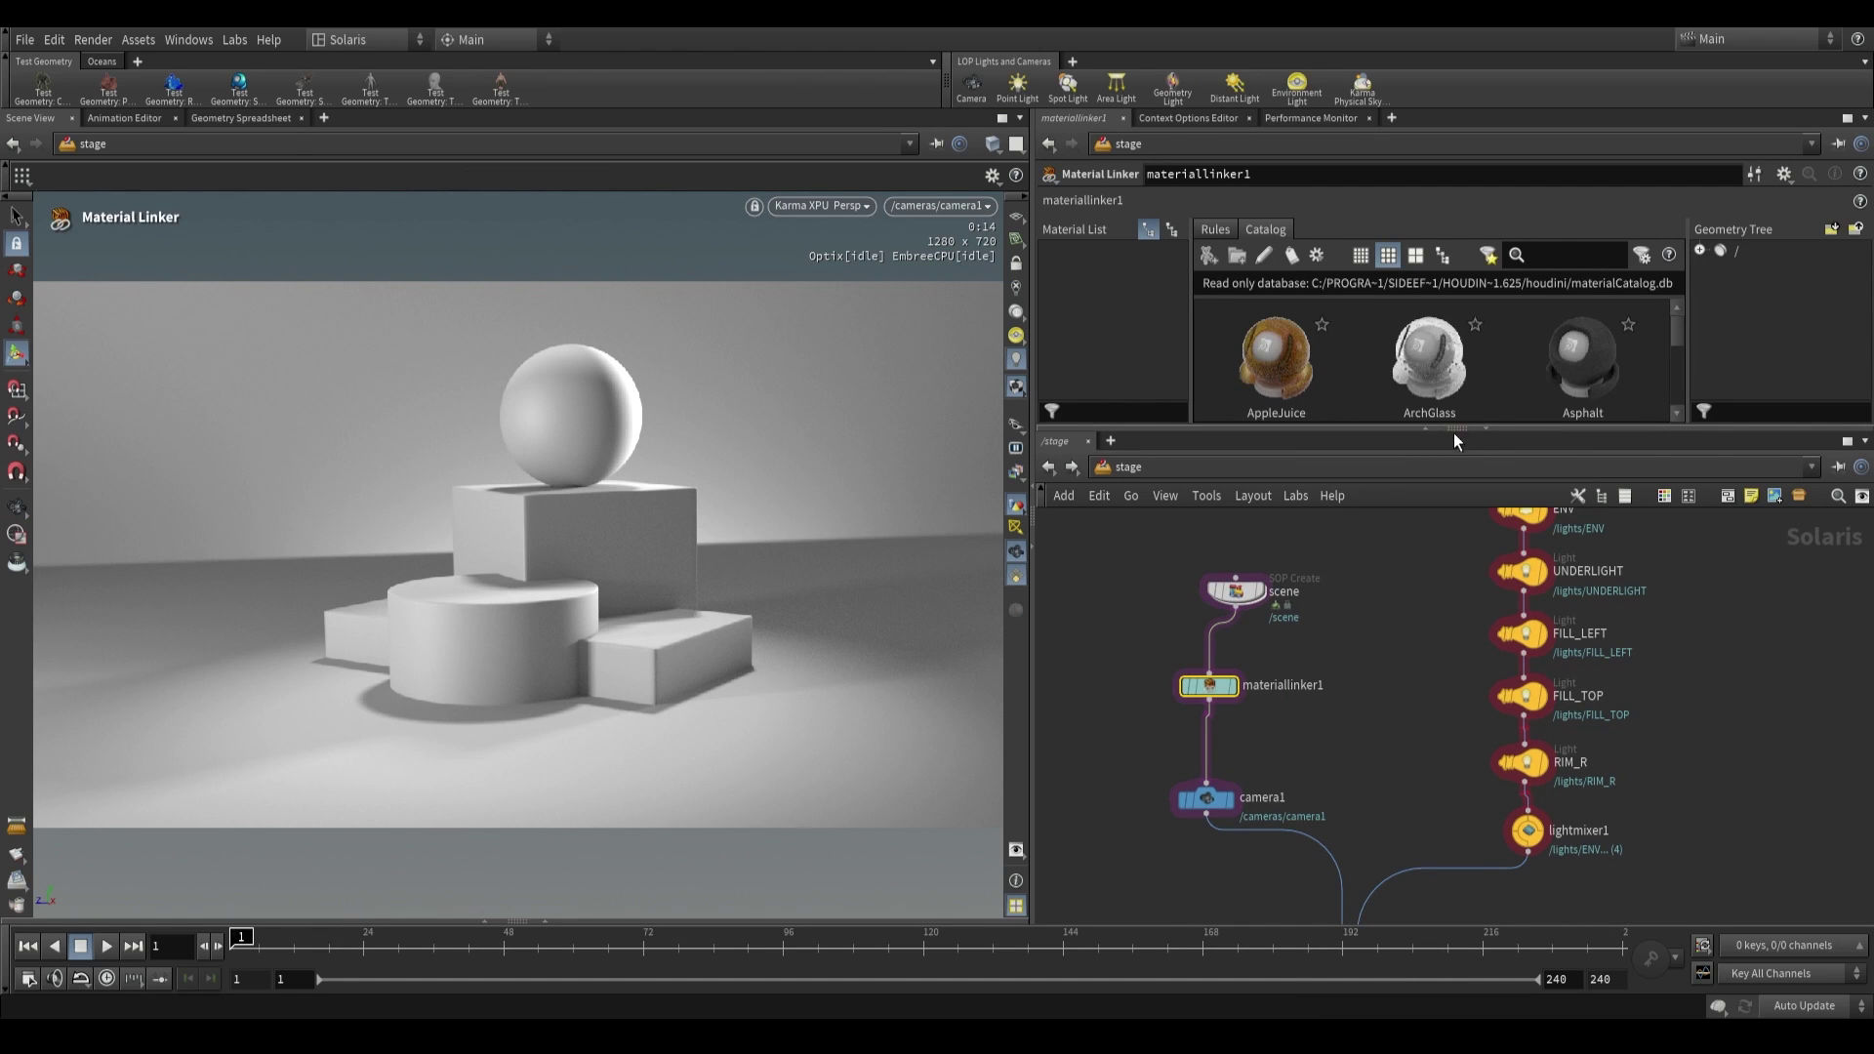
# - Enlarge the Material Linker's parameter area and expand the scene branch in its geometry tree
pyautogui.moveTo(1454, 431); pyautogui.dragTo(1456, 684)
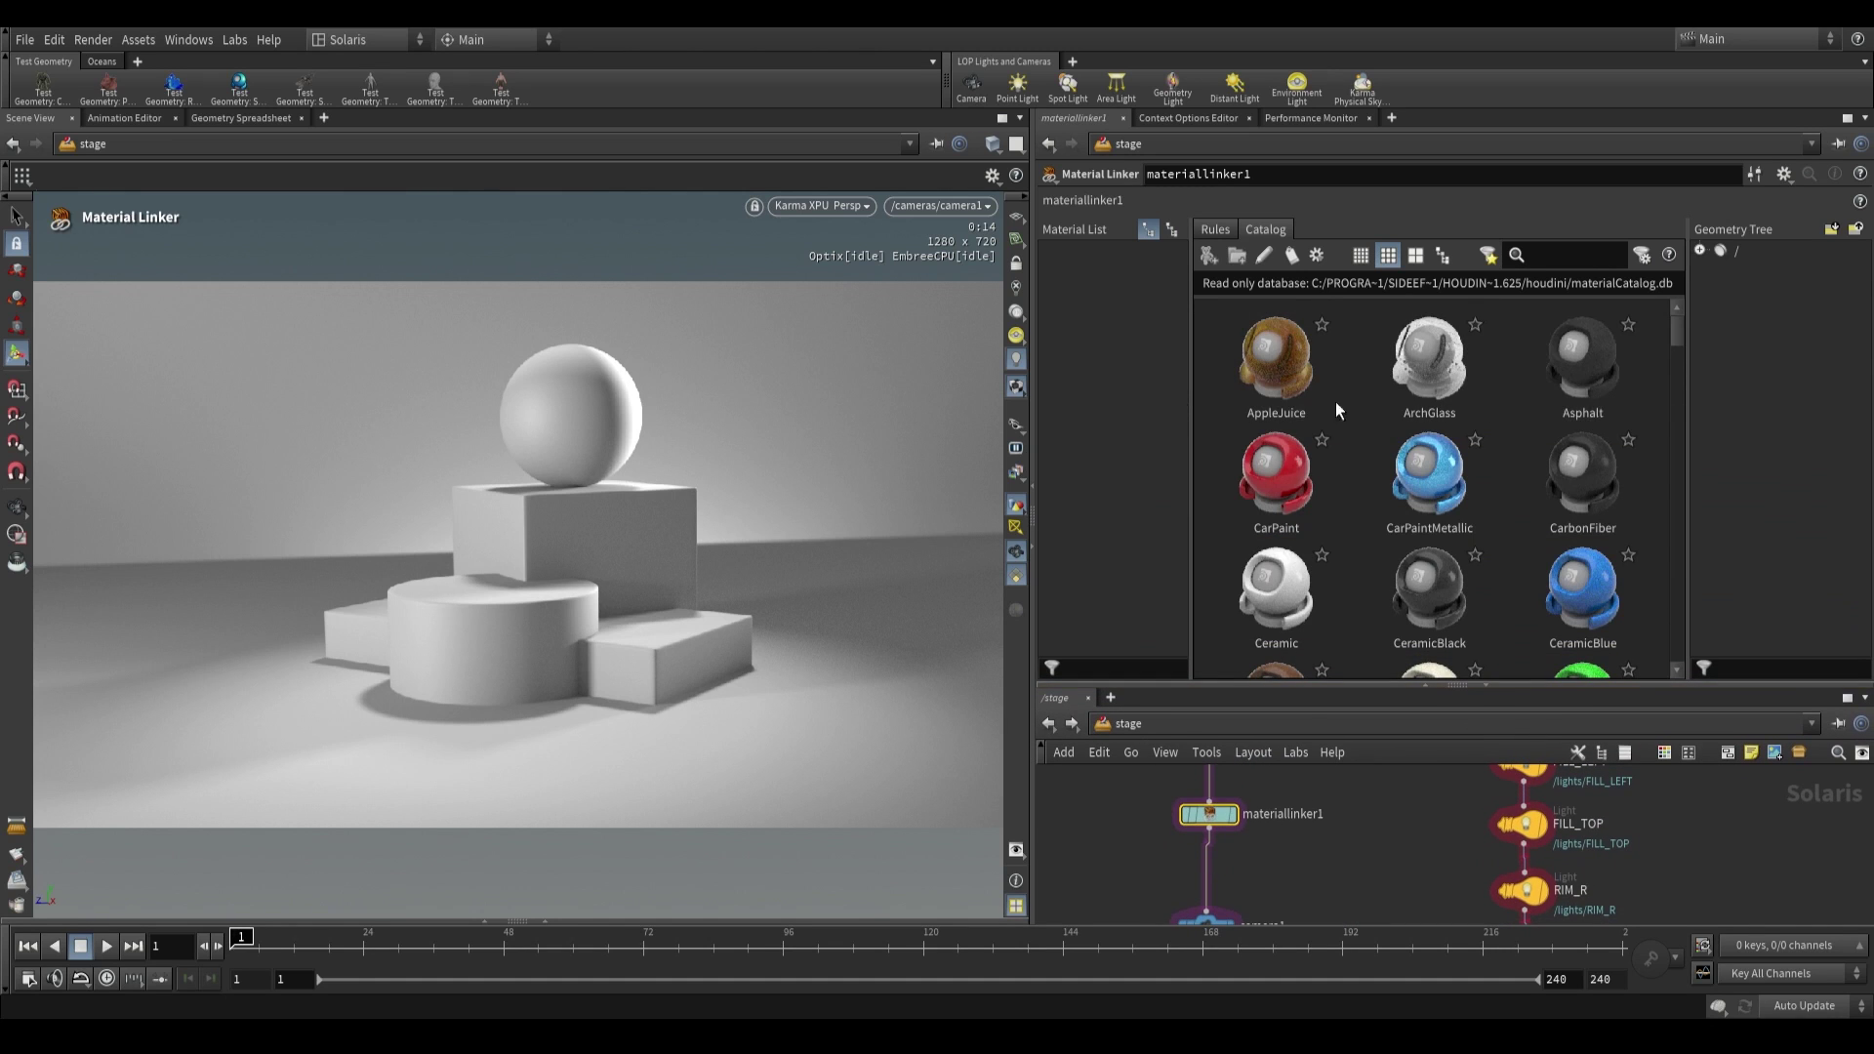
pyautogui.scroll(-10, 1434, 575)
pyautogui.scroll(10, 1444, 573)
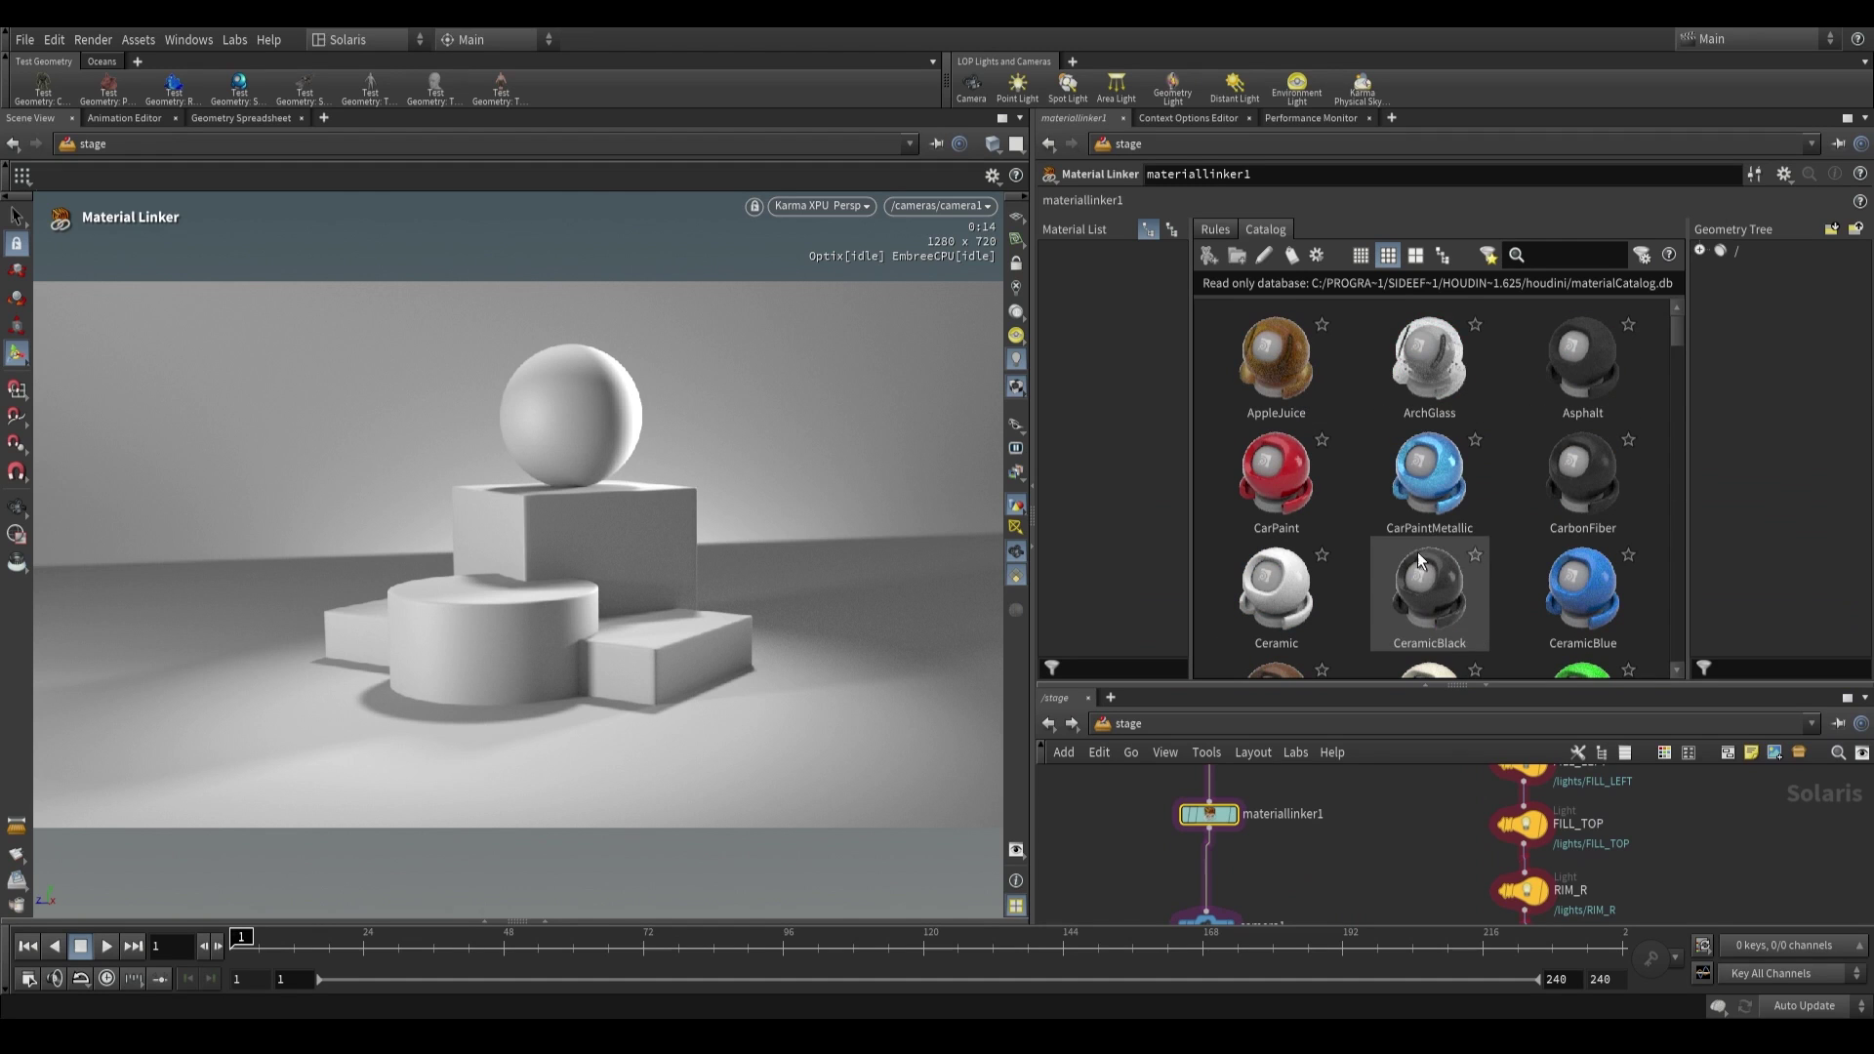
pyautogui.click(1269, 230)
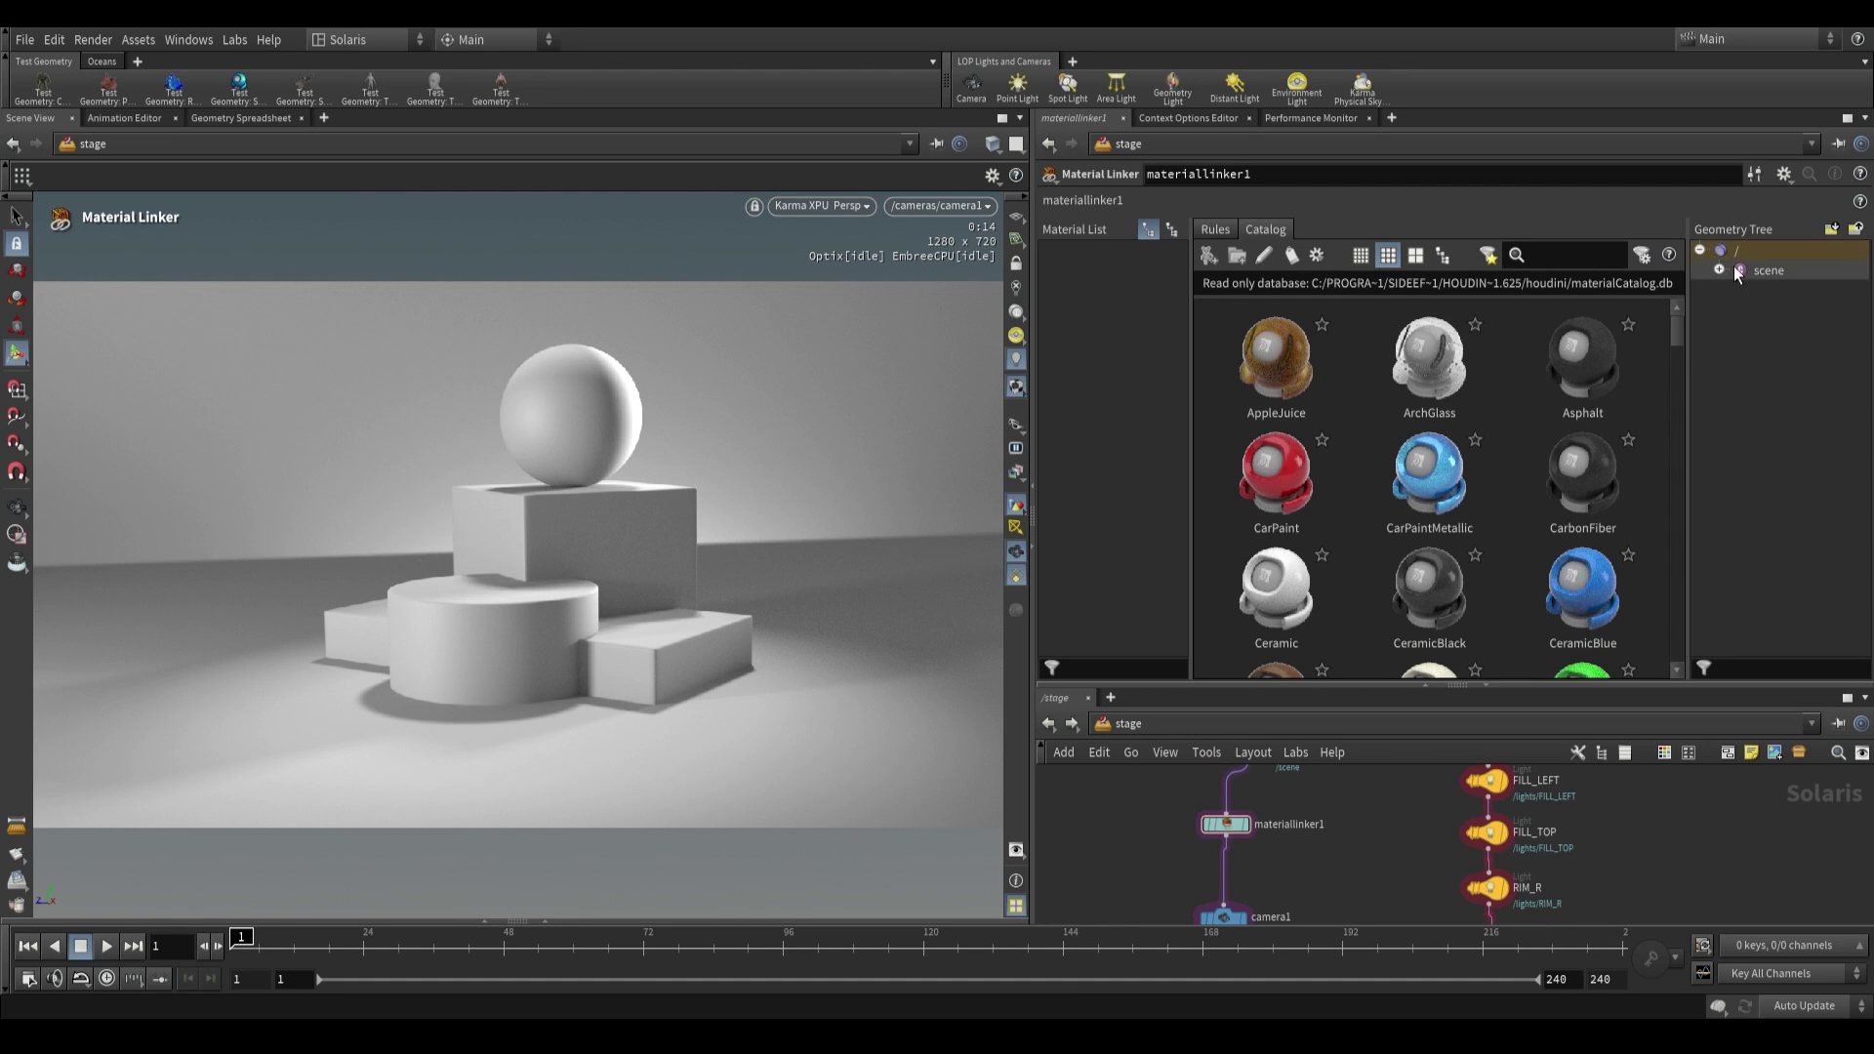
pyautogui.click(1719, 269)
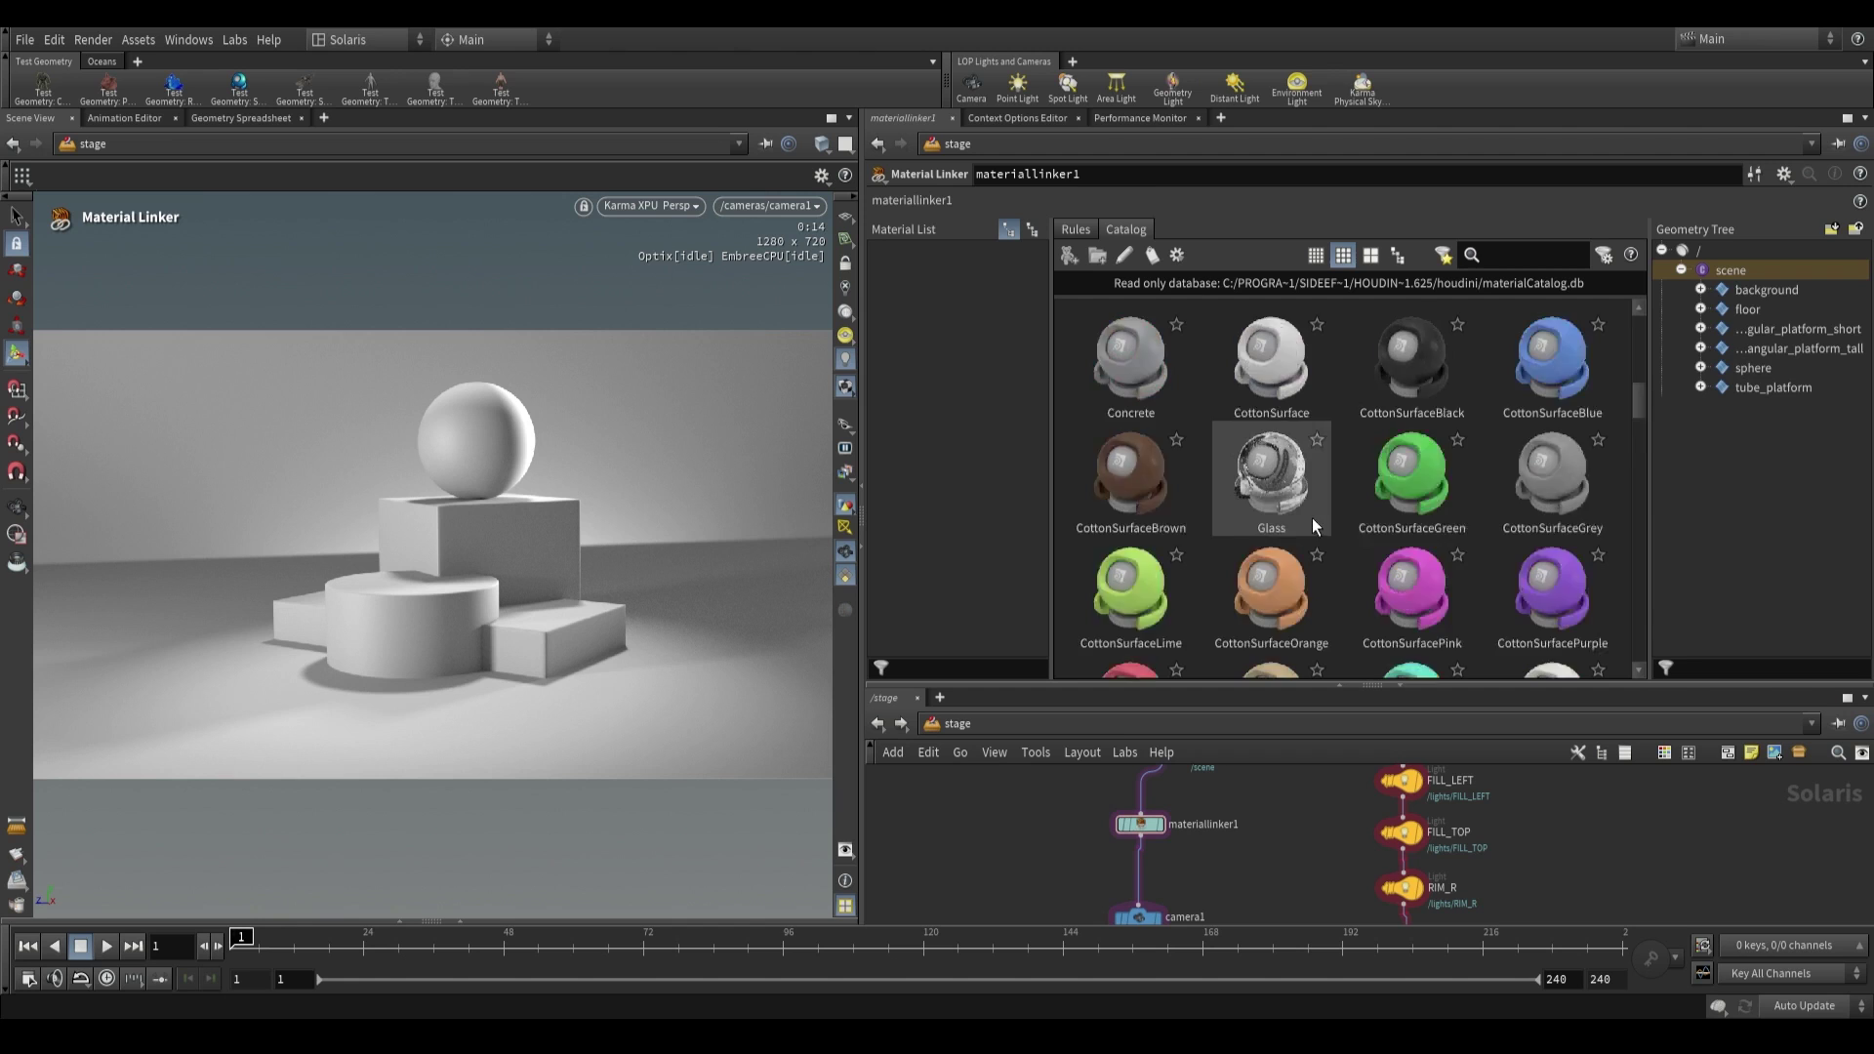
# - Add CarPaintMetallic, CeramicBlue, LeatherSurfaceBlue, CottonSurfaceBlue, CottonSurfaceCream and MetalBronze from the catalog to the material list
pyautogui.moveTo(1141, 502); pyautogui.dragTo(933, 356)
pyautogui.moveTo(1116, 495); pyautogui.dragTo(954, 335)
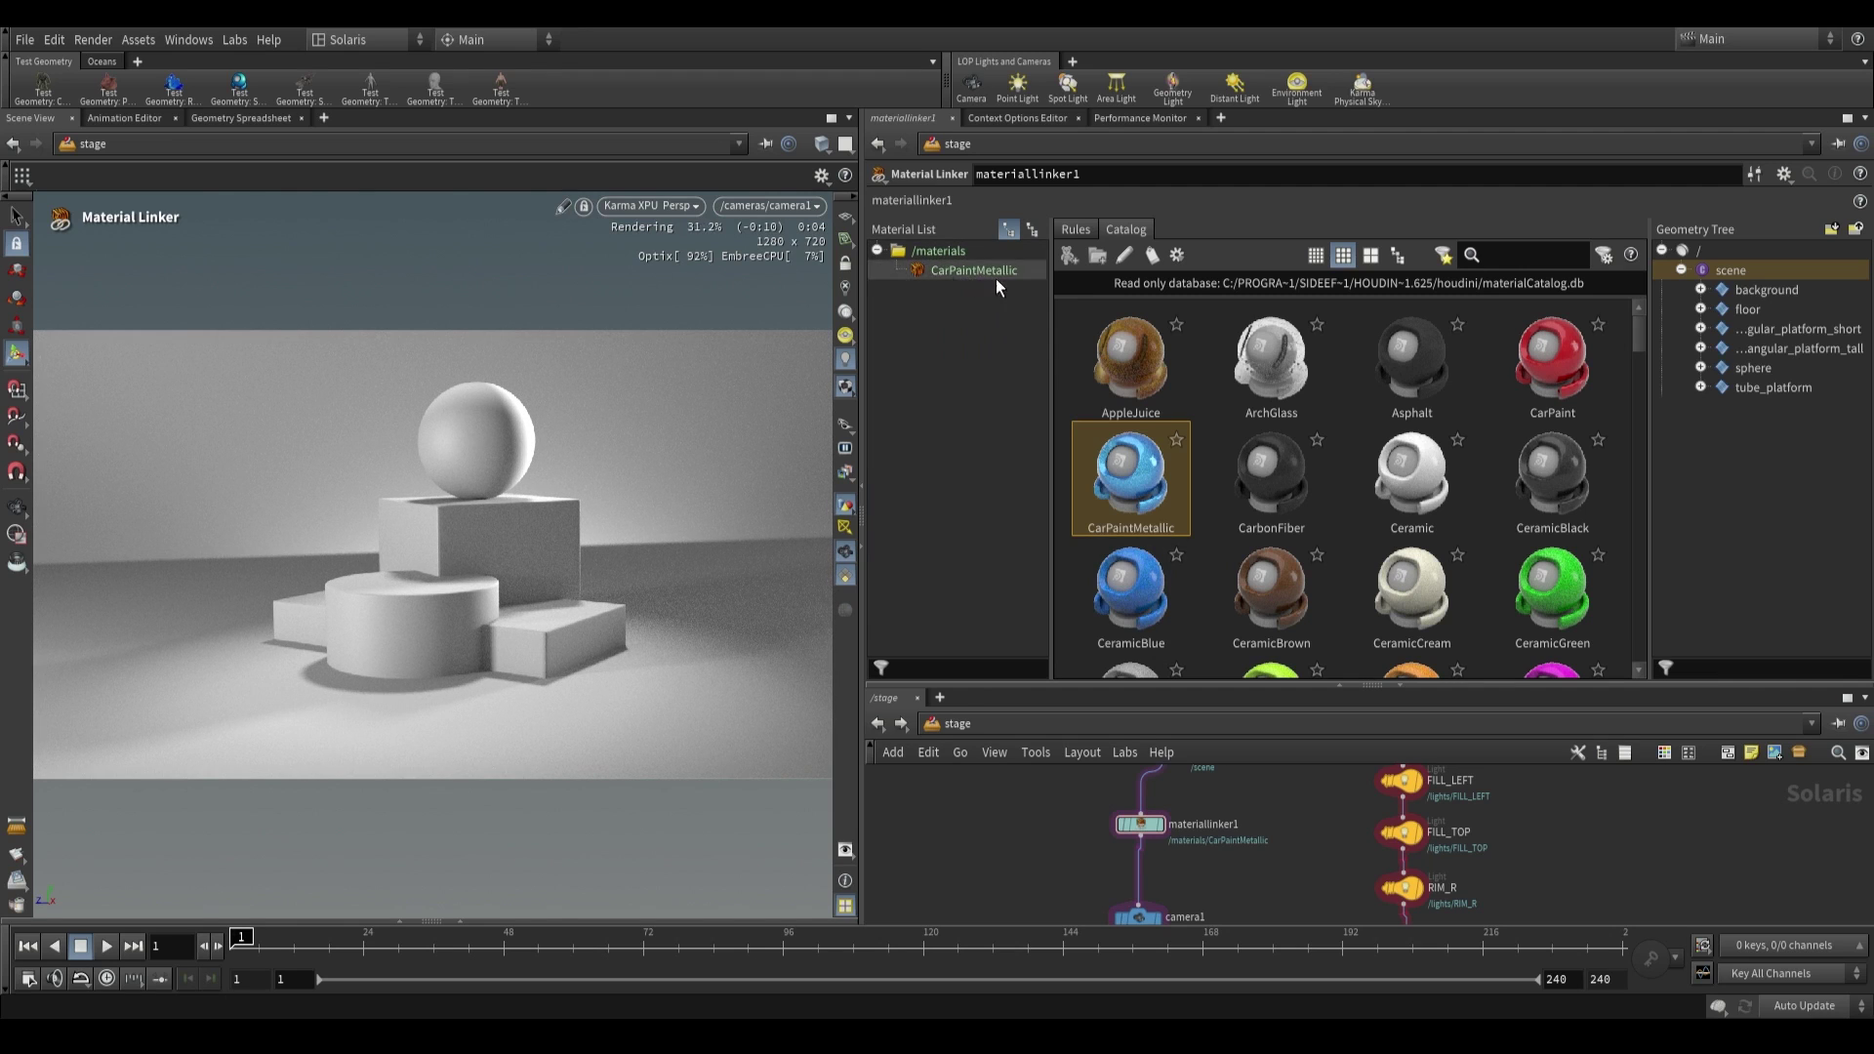
pyautogui.moveTo(1130, 585); pyautogui.dragTo(937, 347)
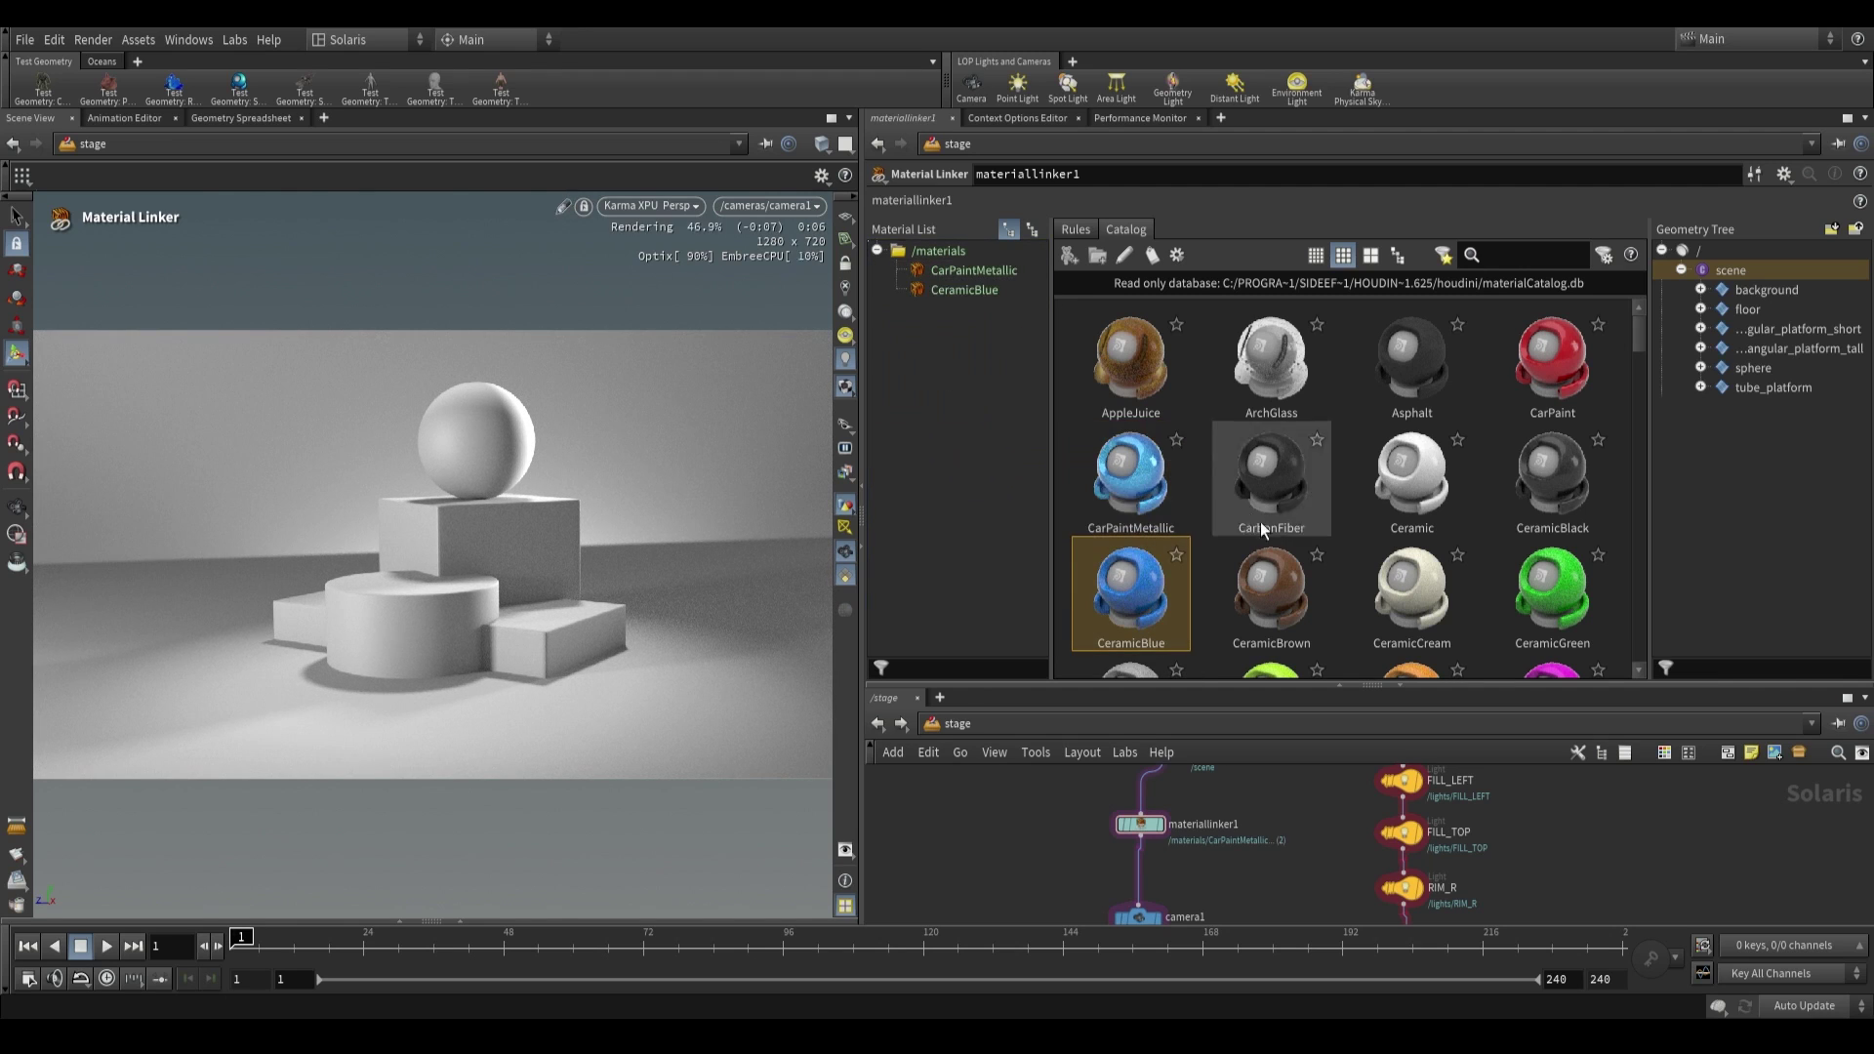
pyautogui.scroll(-5, 1262, 528)
pyautogui.moveTo(1269, 361); pyautogui.dragTo(937, 337)
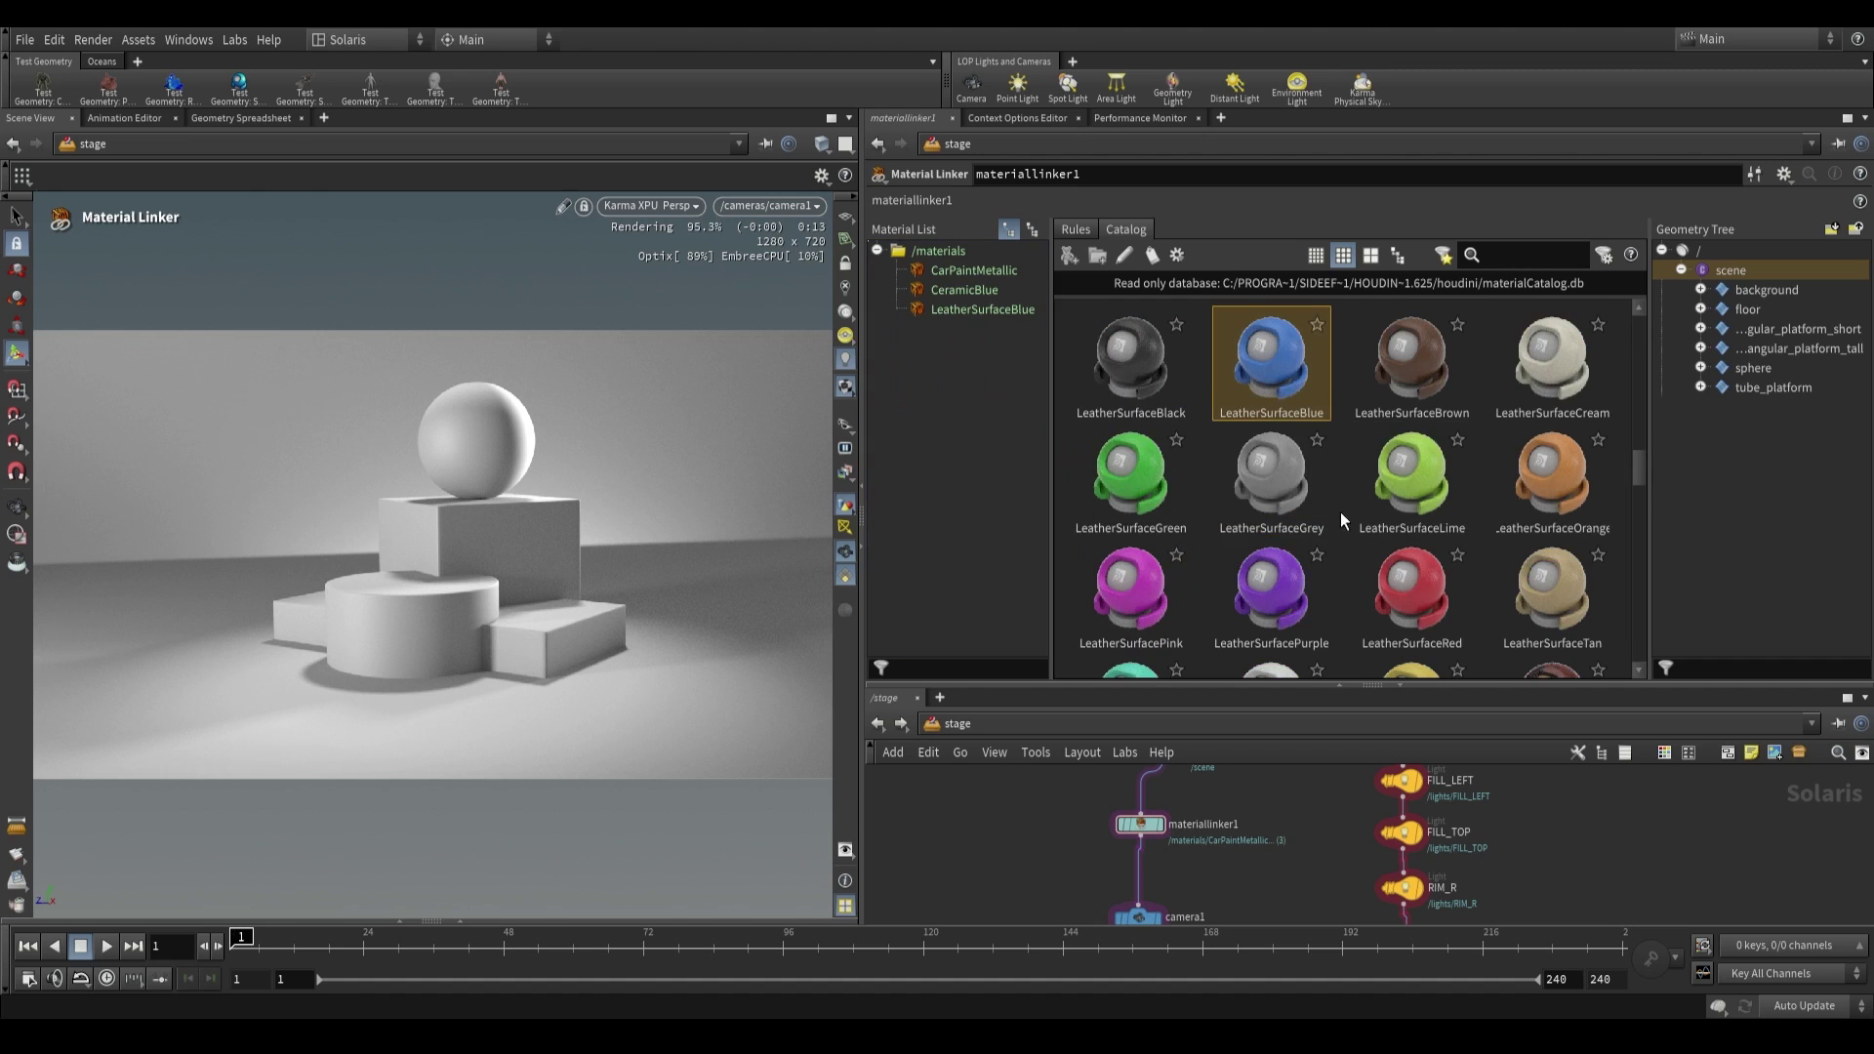
pyautogui.scroll(5, 1344, 522)
pyautogui.moveTo(1552, 361); pyautogui.dragTo(937, 337)
pyautogui.moveTo(1269, 478); pyautogui.dragTo(912, 428)
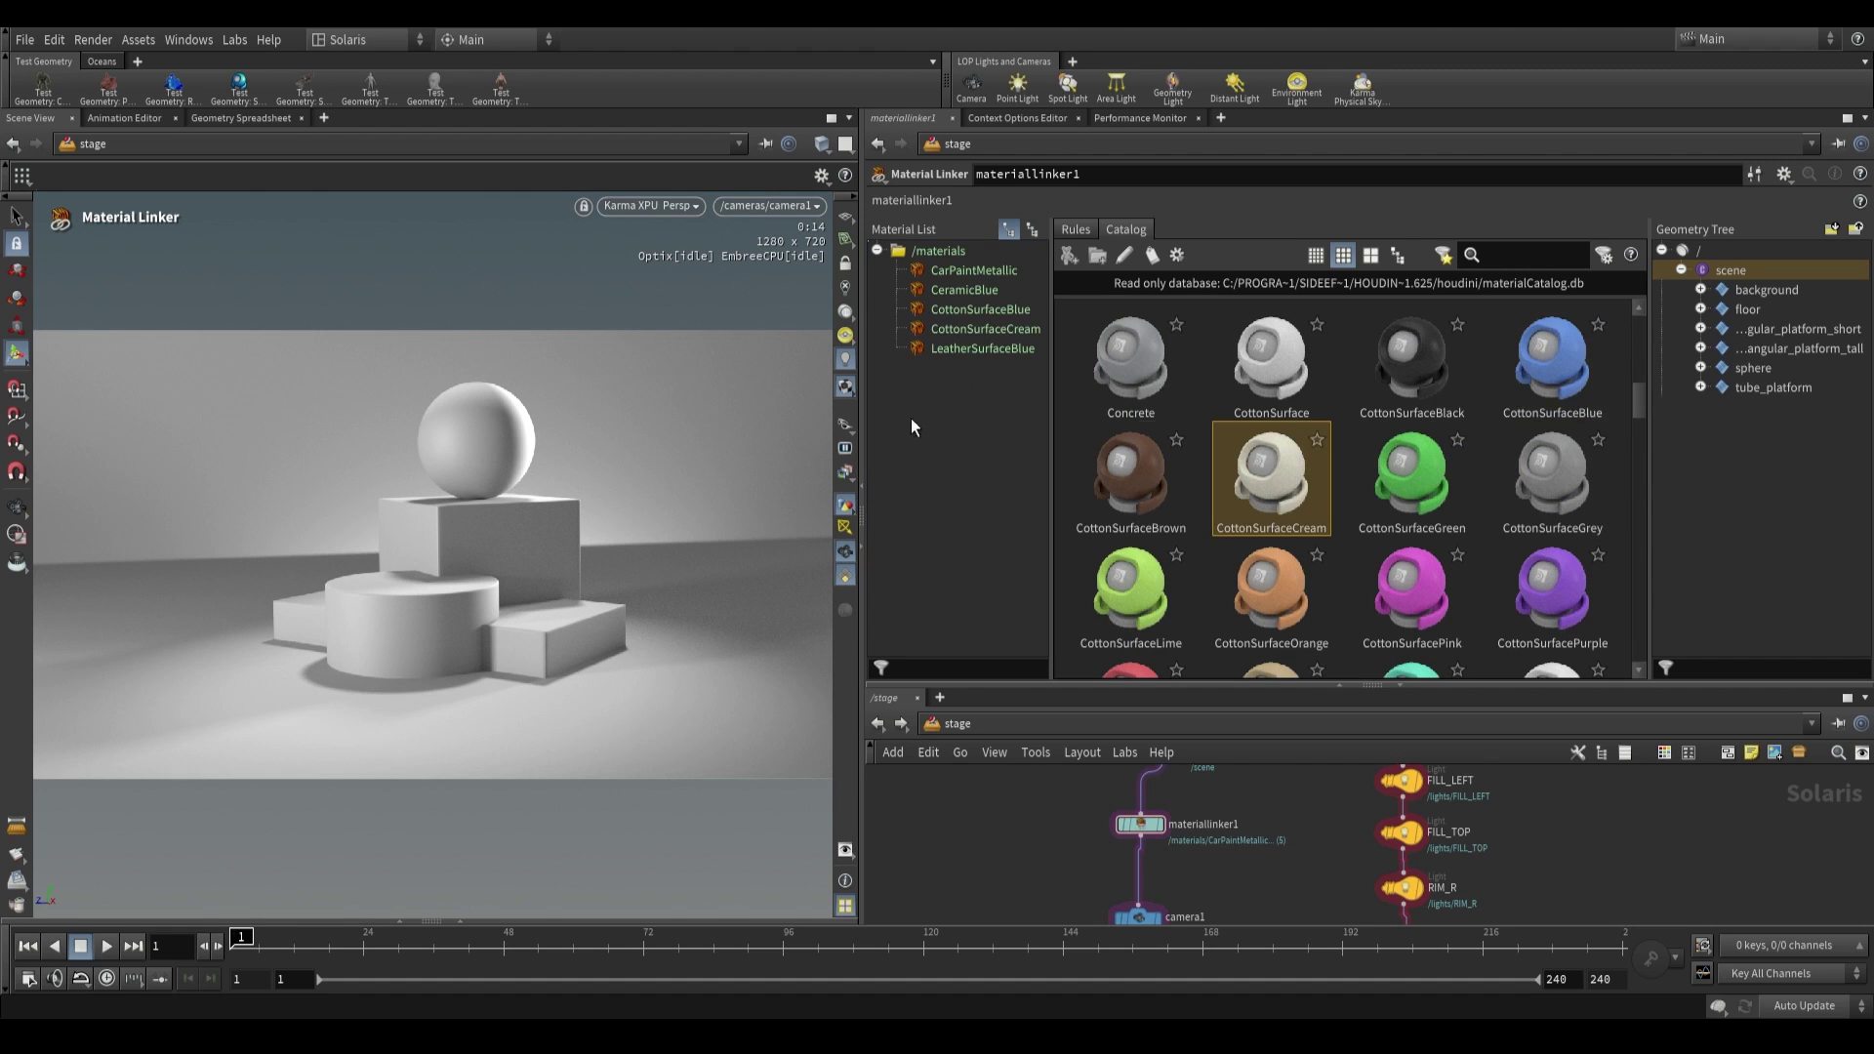
pyautogui.scroll(-8, 1281, 505)
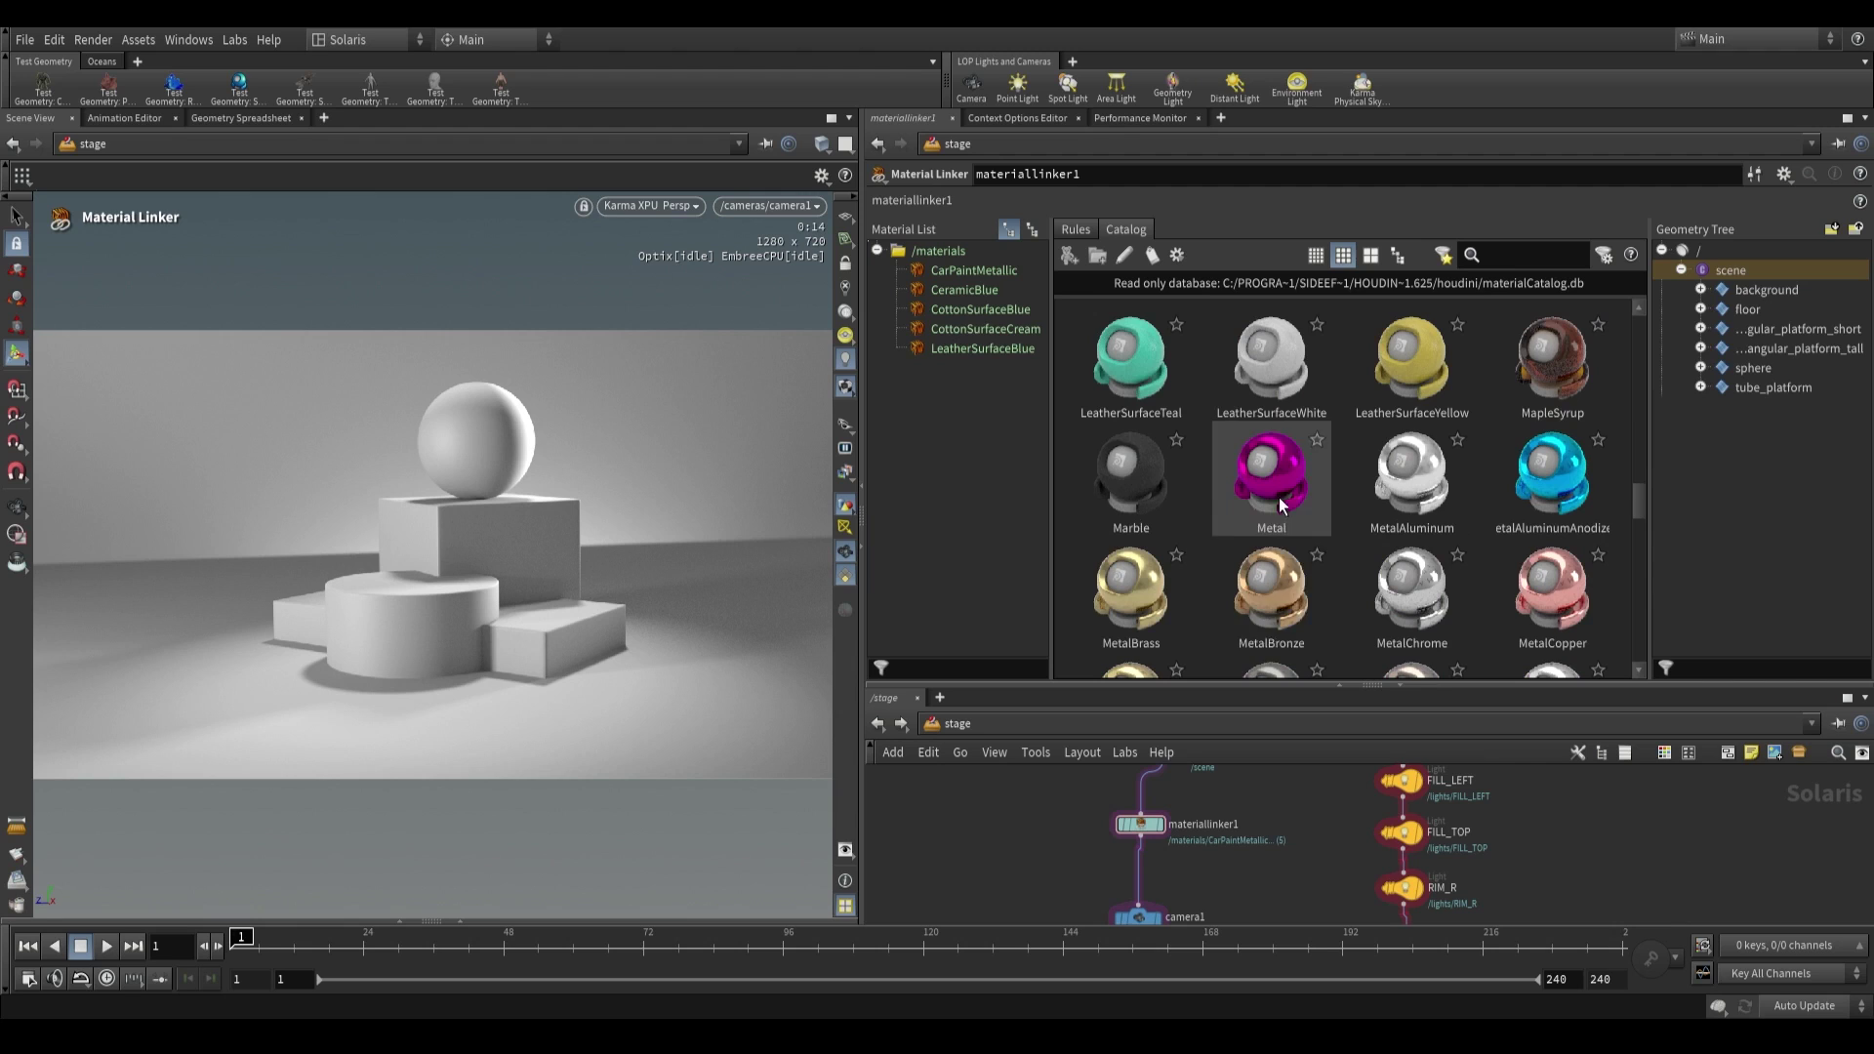
pyautogui.moveTo(1271, 591); pyautogui.dragTo(937, 369)
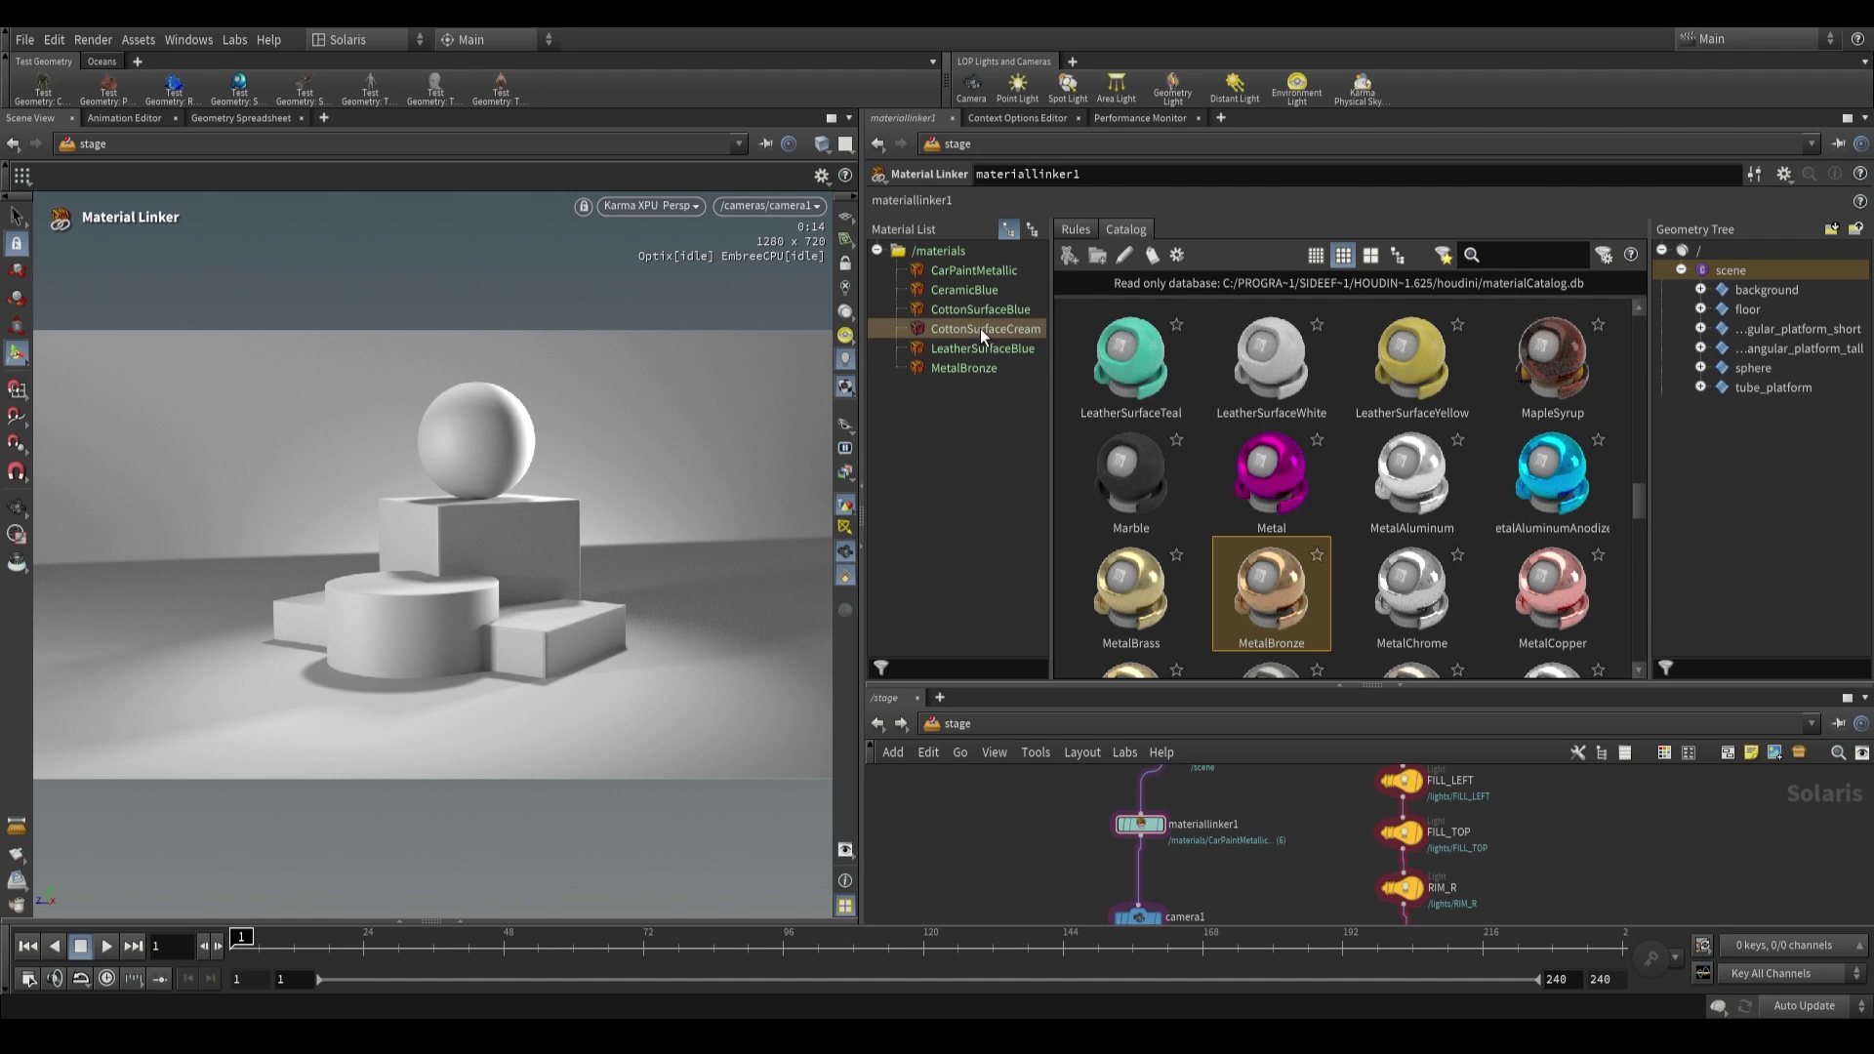
# - Assign CottonSurfaceCream to floor, CarPaintMetallic to sphere, CeramicBlue to rectangular_platform_tall and CottonSurfaceBlue to rectangular_platform_short
pyautogui.moveTo(980, 328); pyautogui.dragTo(1749, 486)
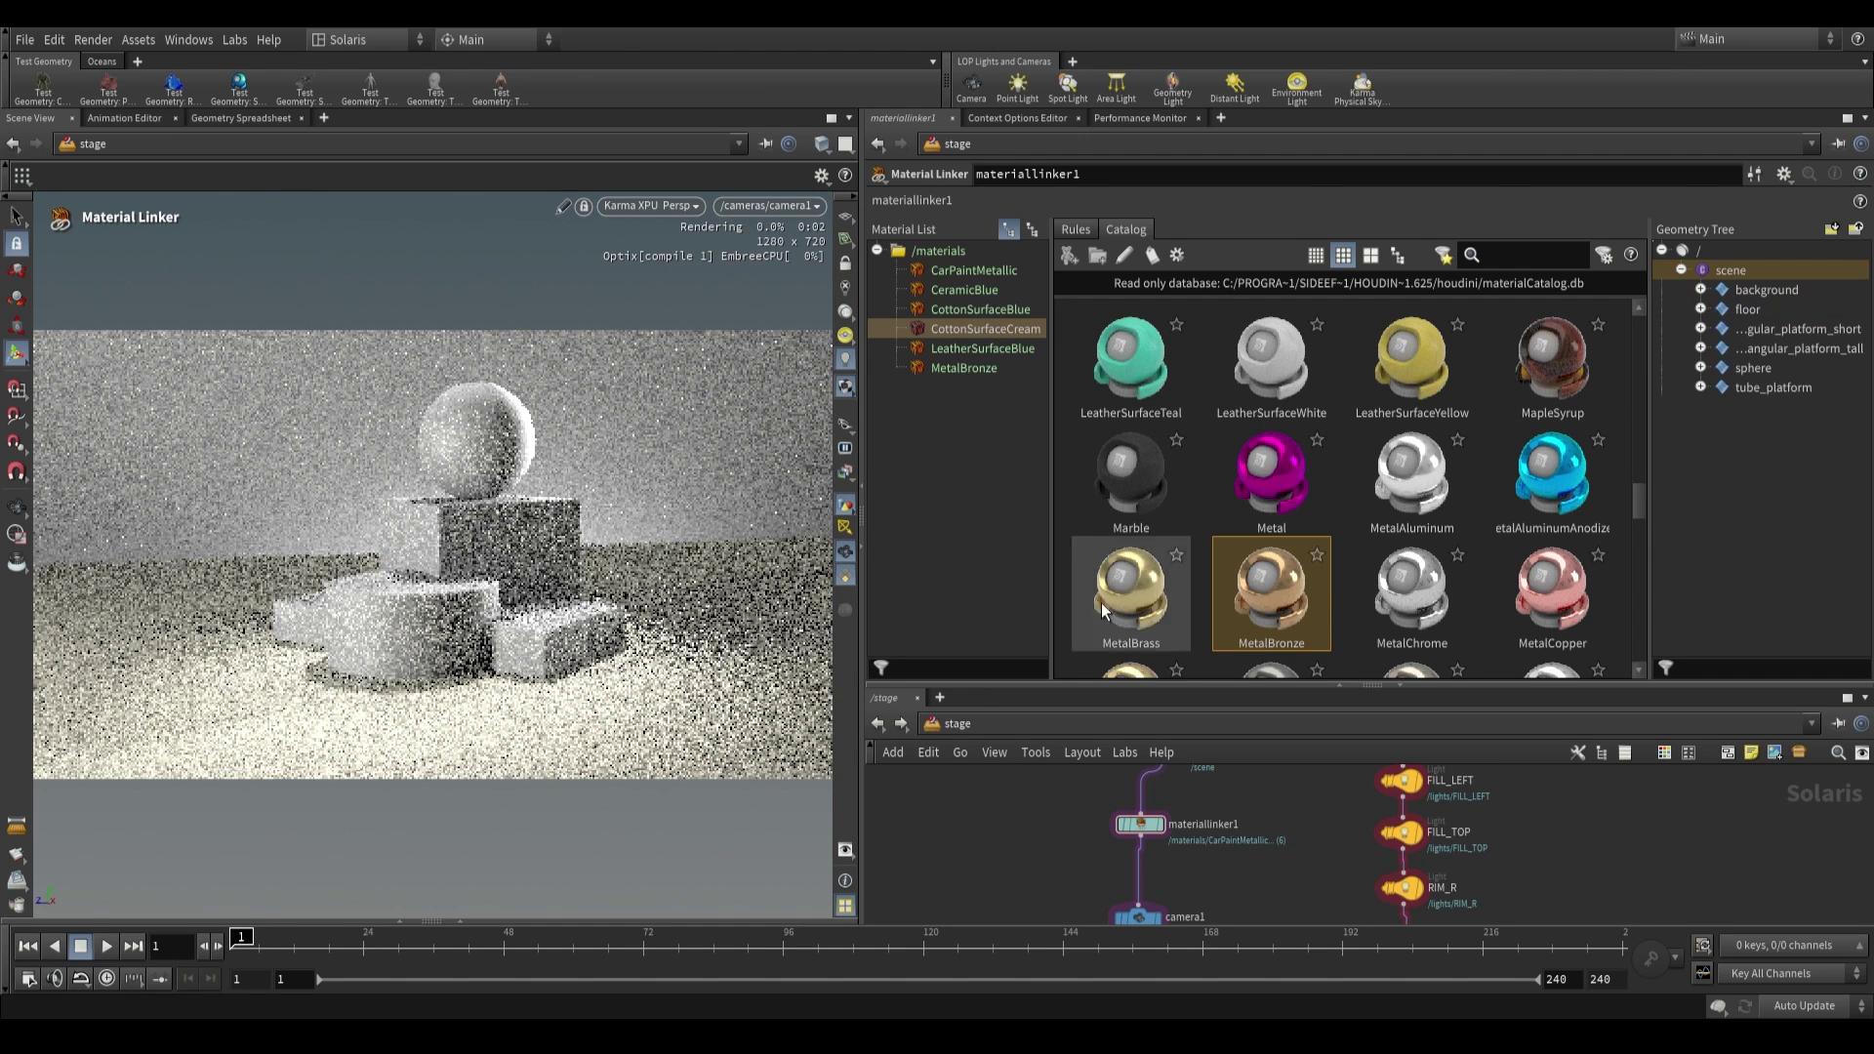
pyautogui.click(1075, 230)
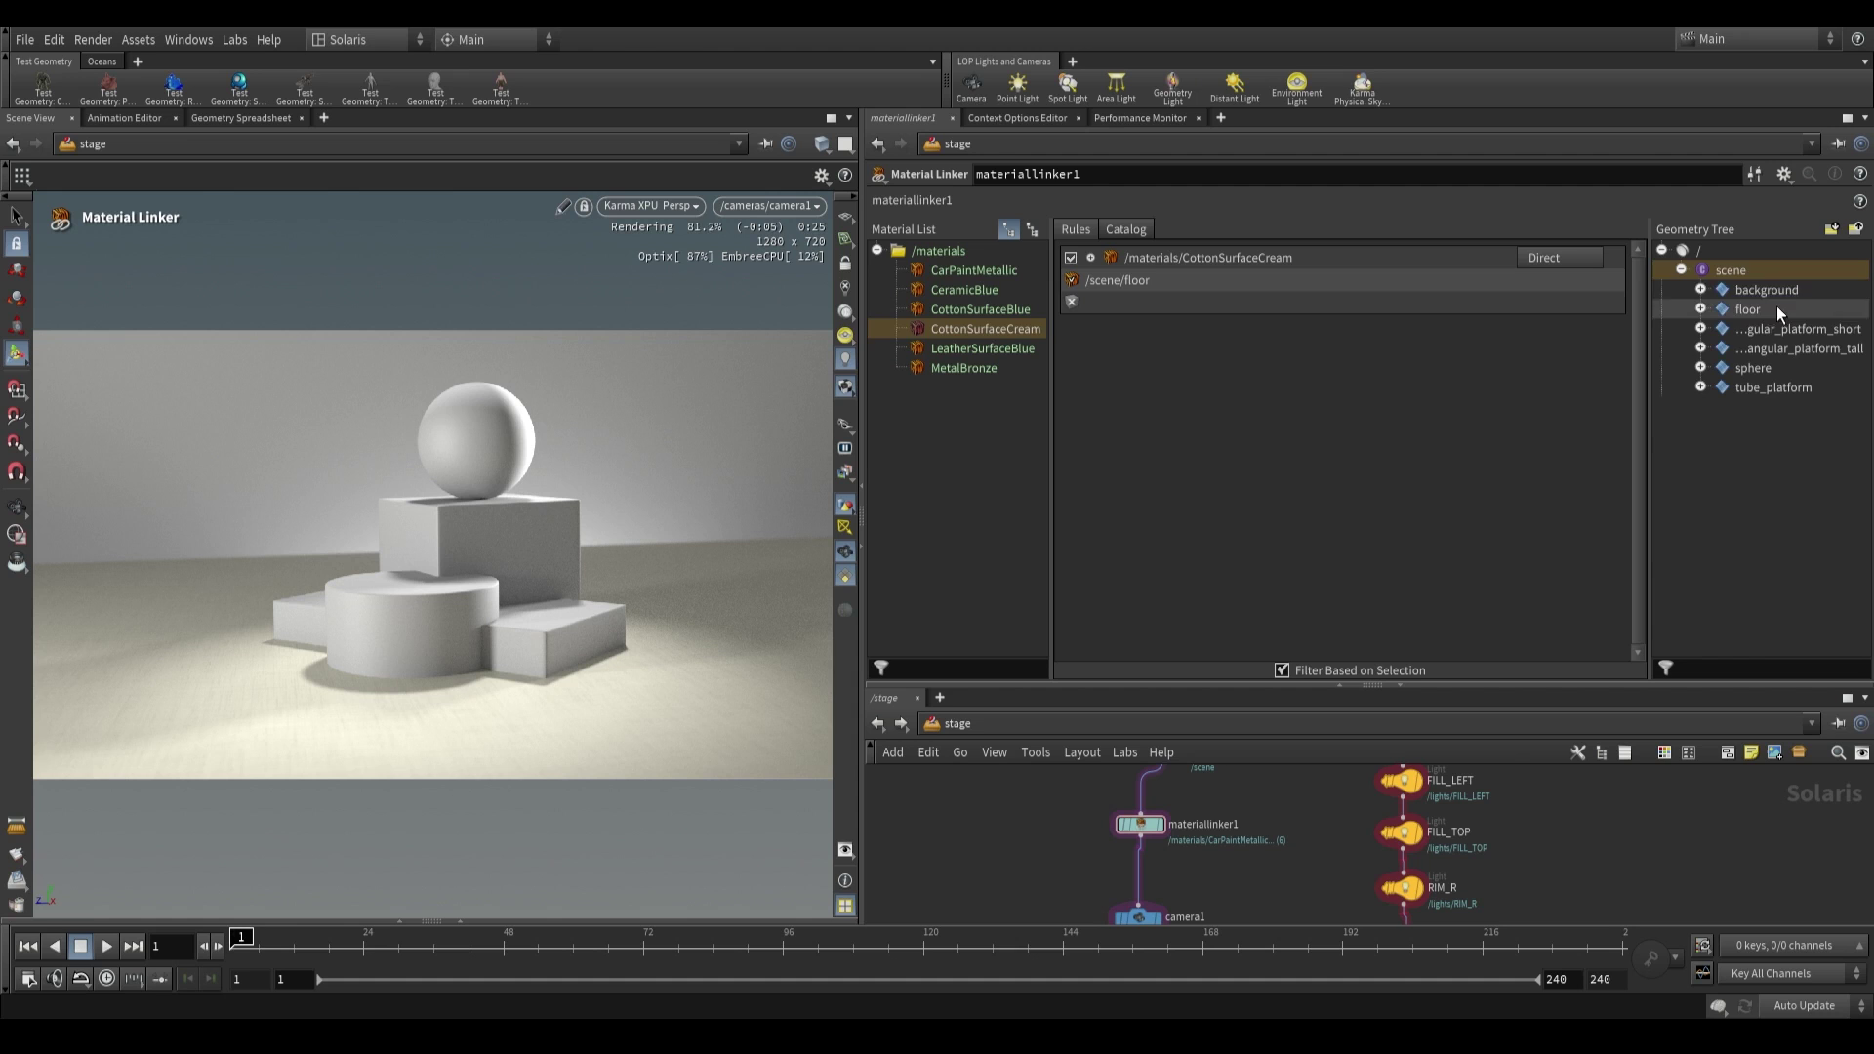
pyautogui.moveTo(974, 271); pyautogui.dragTo(1747, 365)
pyautogui.moveTo(964, 290); pyautogui.dragTo(1788, 342)
pyautogui.moveTo(980, 309); pyautogui.dragTo(1777, 320)
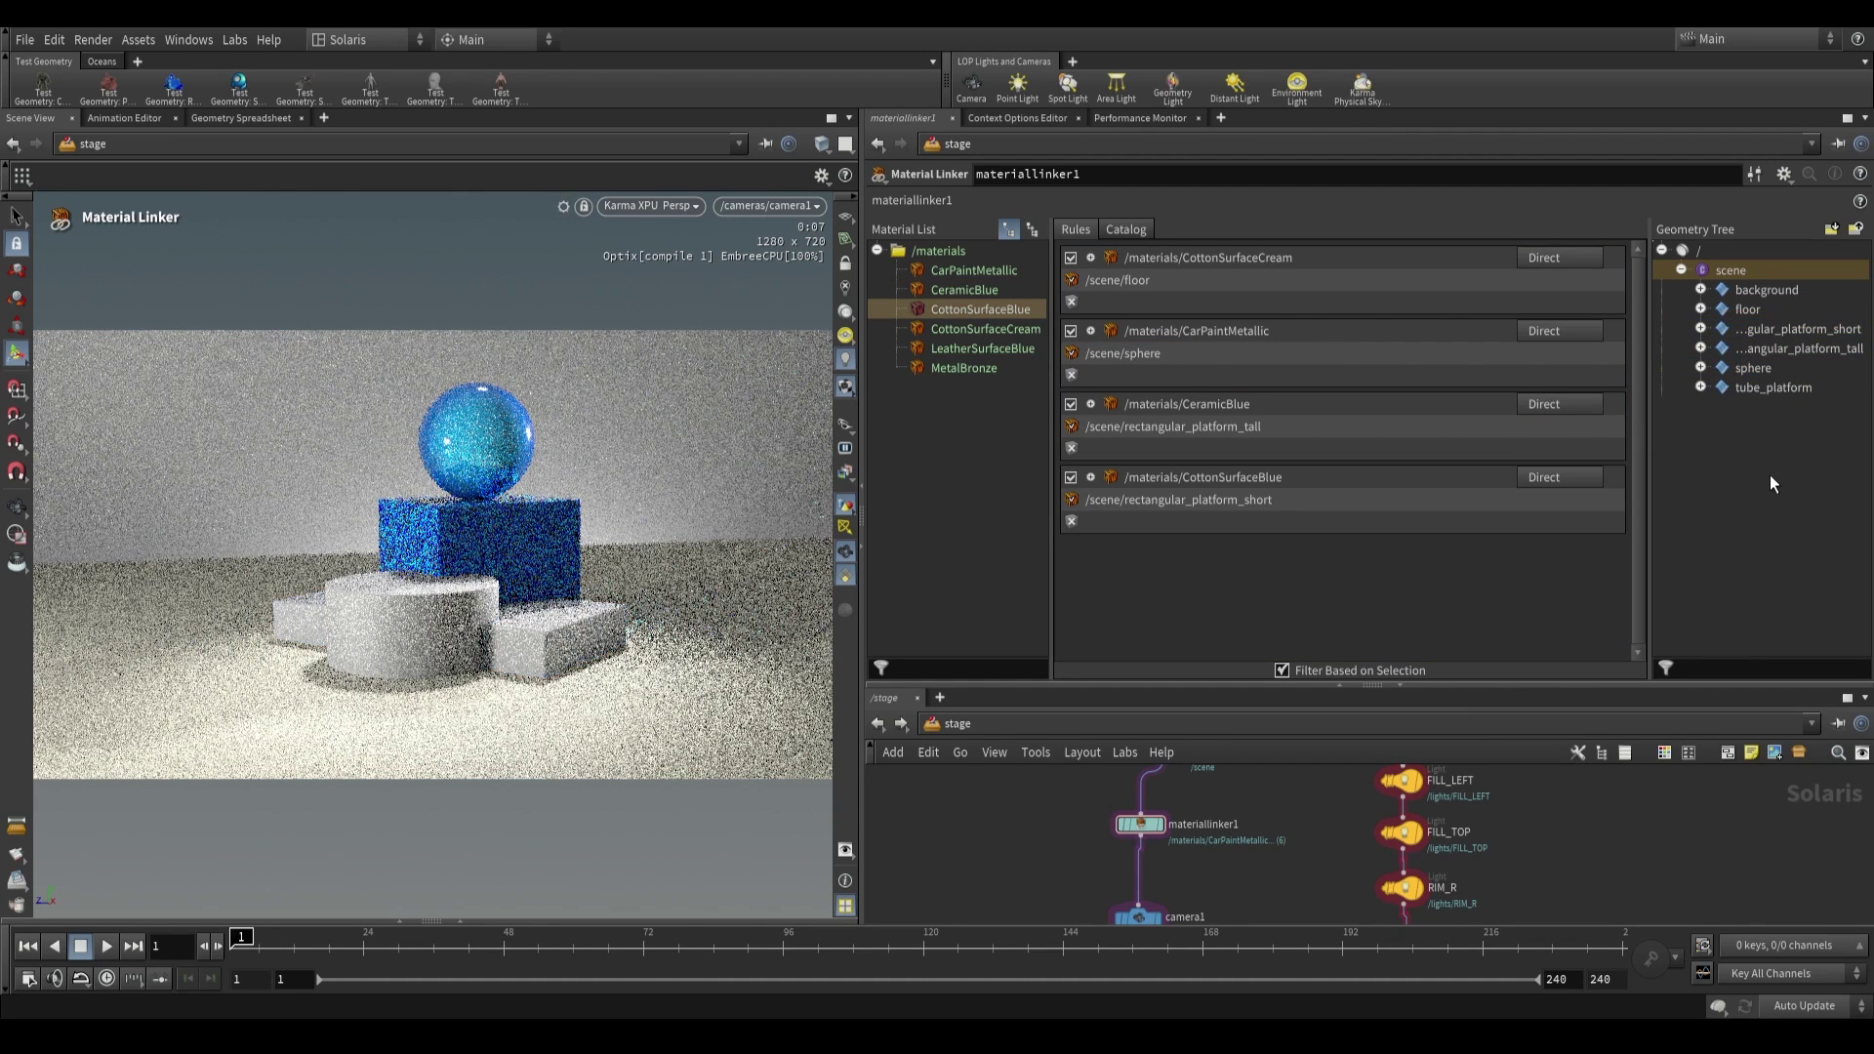
# - Assign MetalBronze to tube_platform and delete that assignment rule
pyautogui.click(939, 375)
pyautogui.moveTo(946, 367); pyautogui.dragTo(1768, 389)
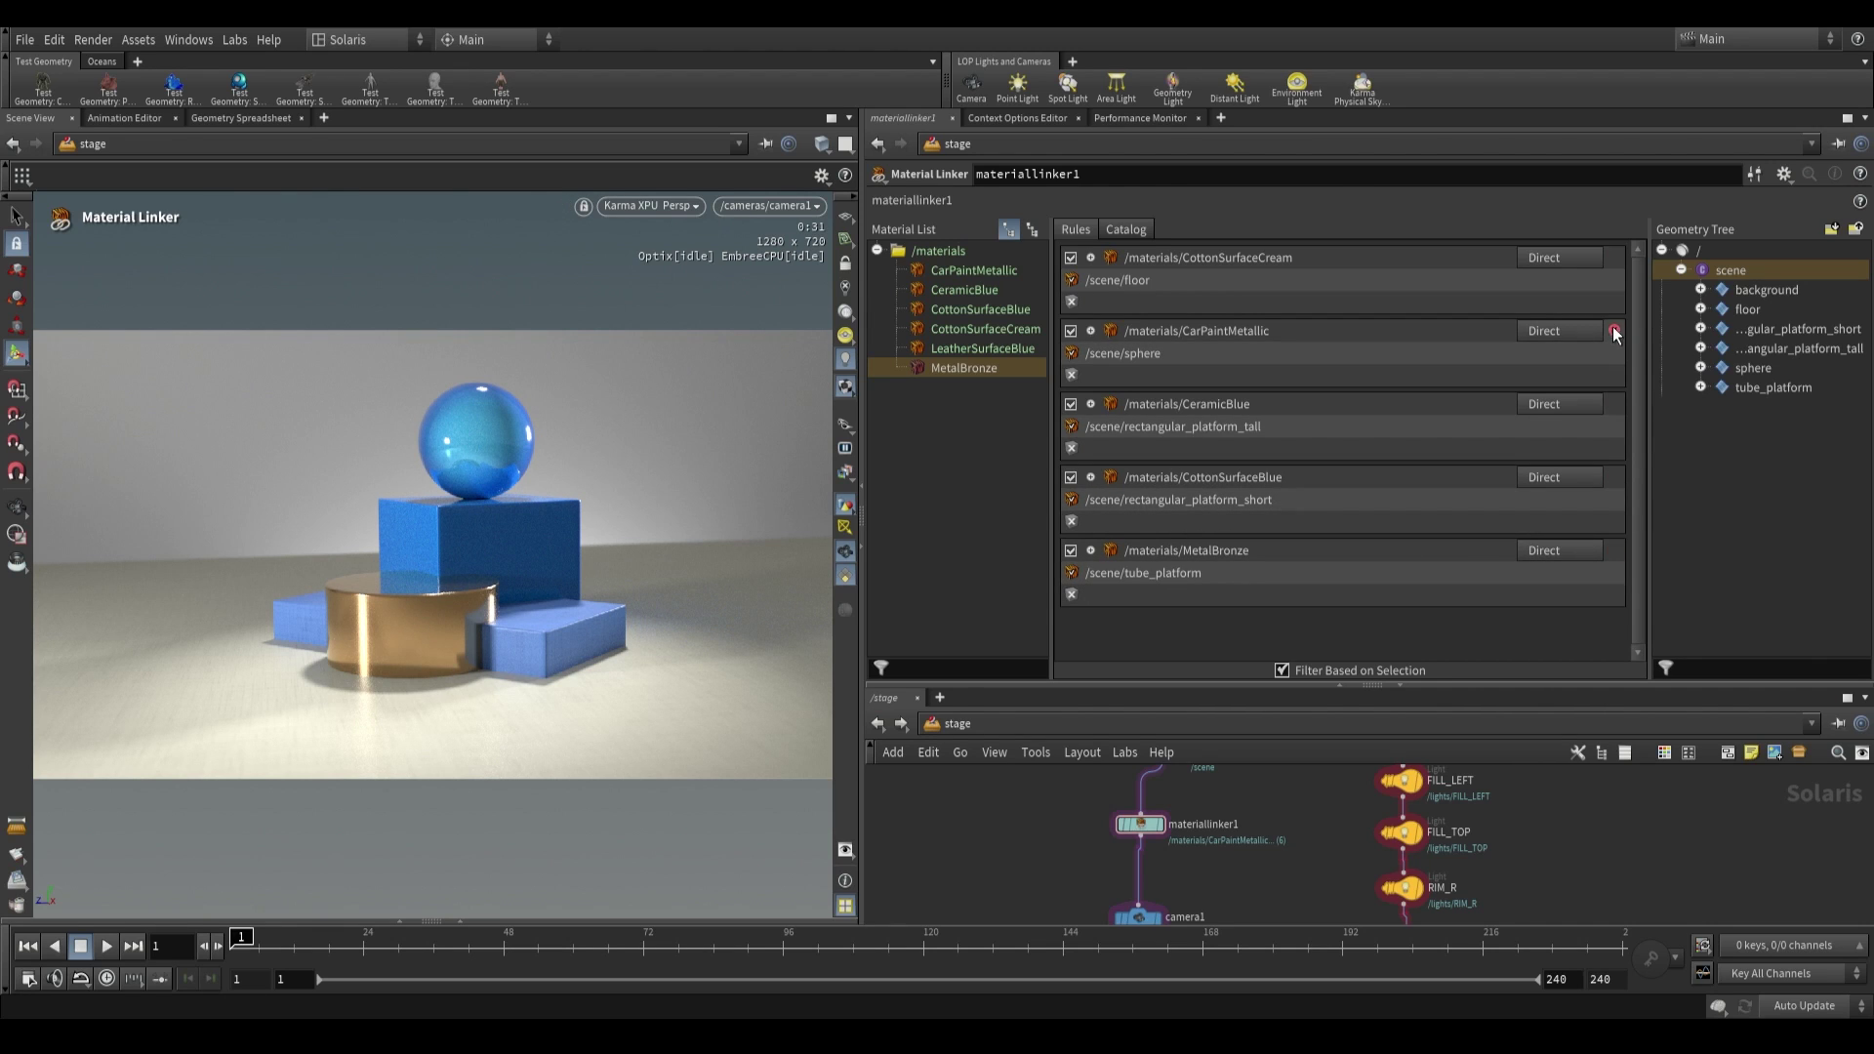
pyautogui.click(1614, 551)
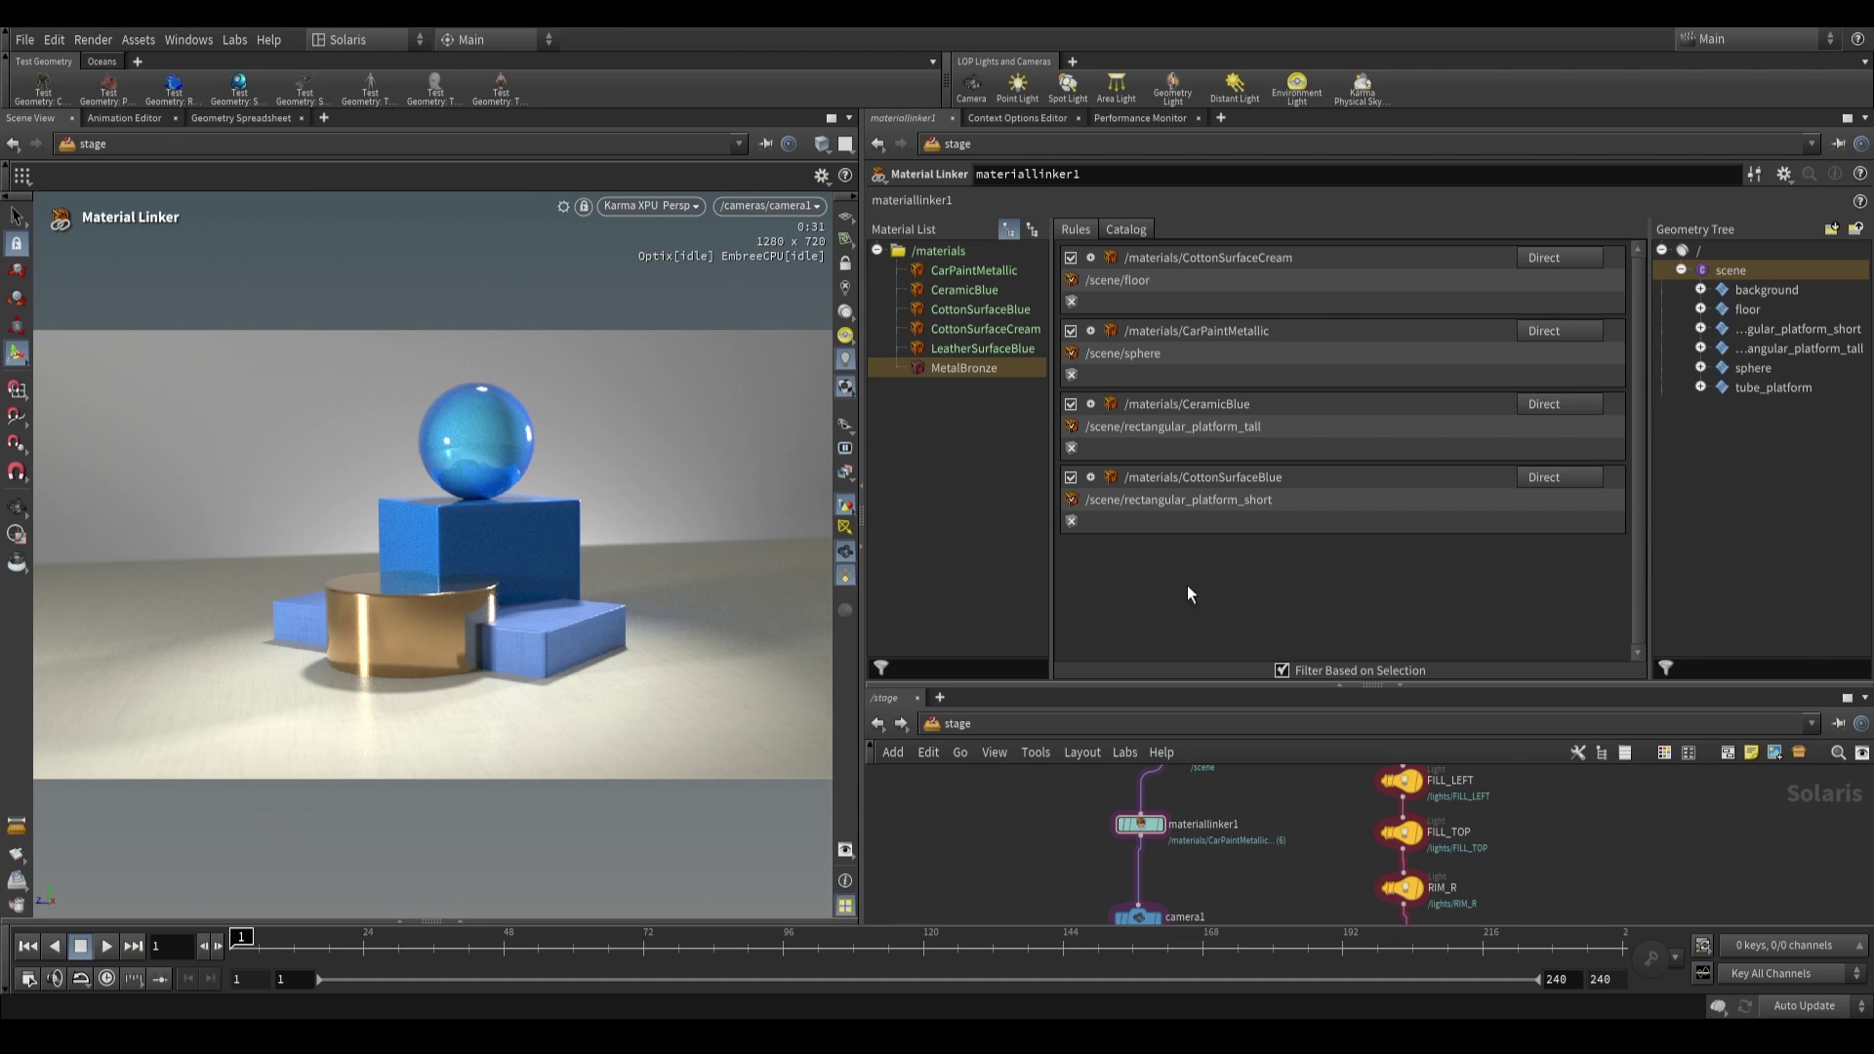
# - Add MetalNickel from the catalog to the material list and assign it to tube_platform
pyautogui.click(1125, 230)
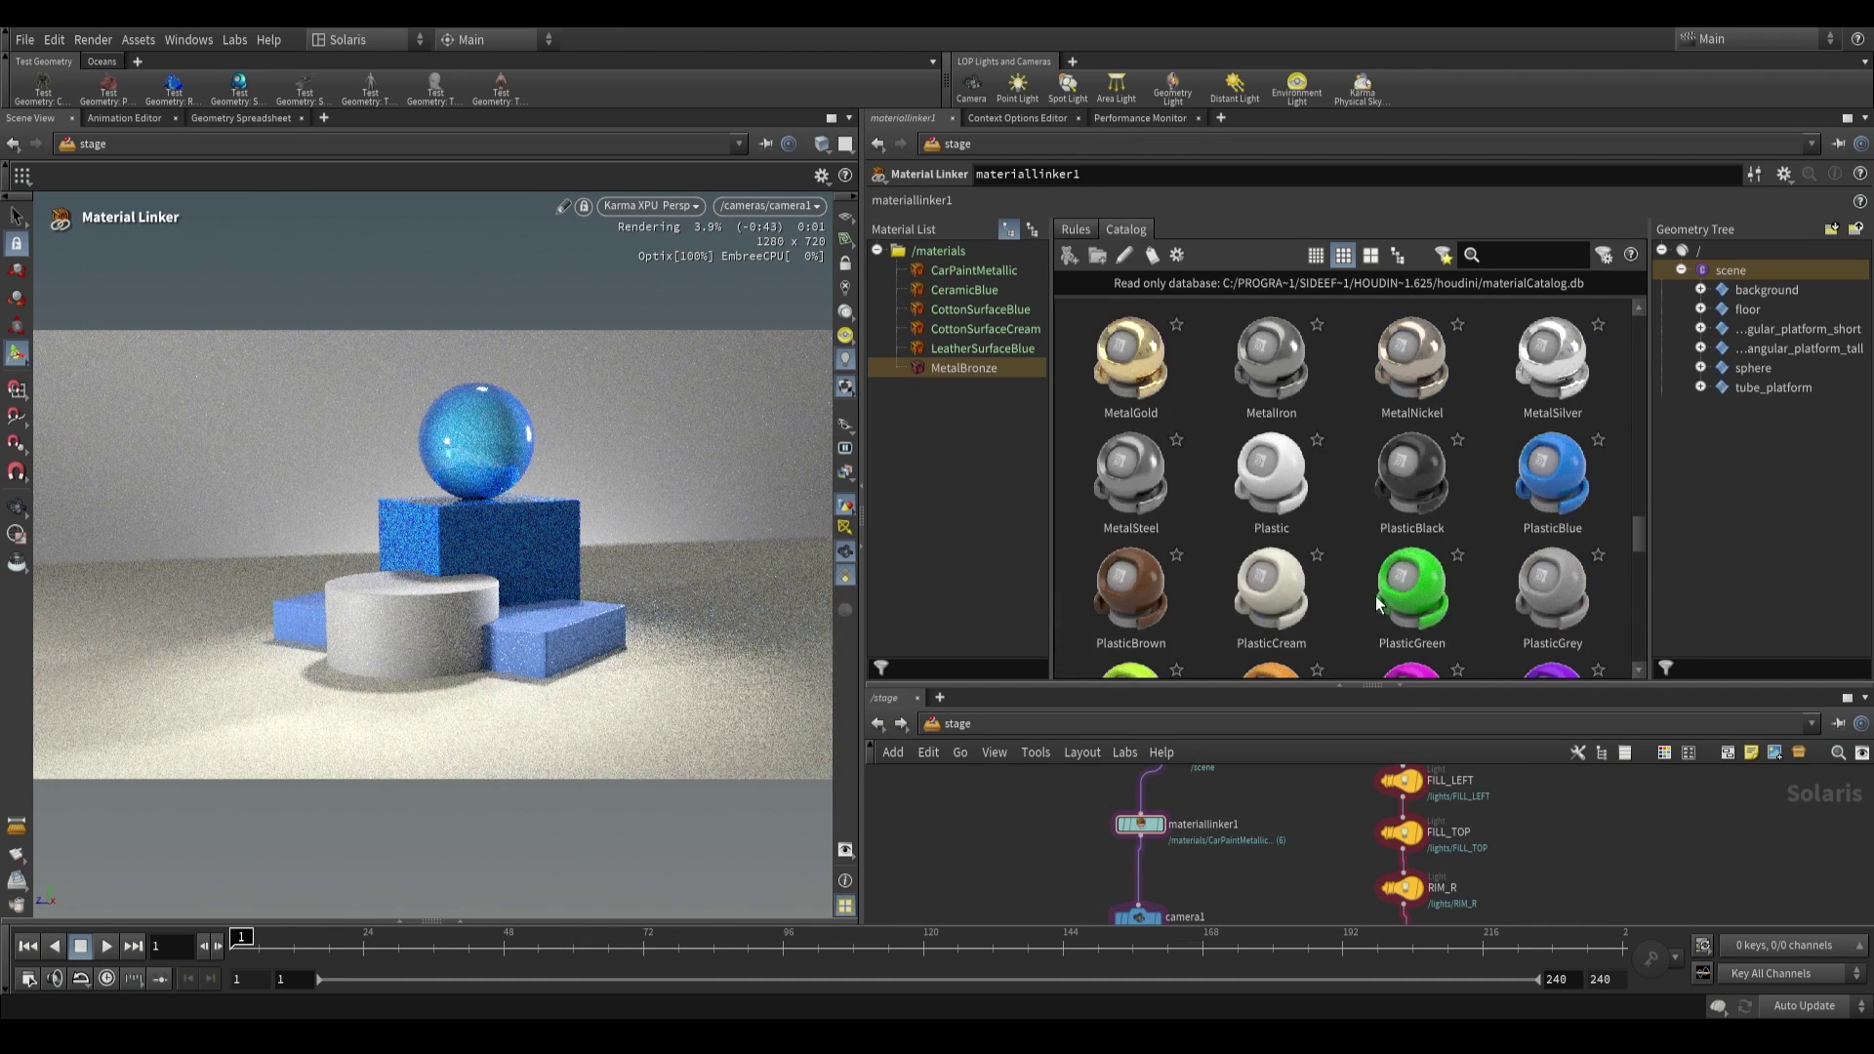
pyautogui.scroll(-3, 1640, 498)
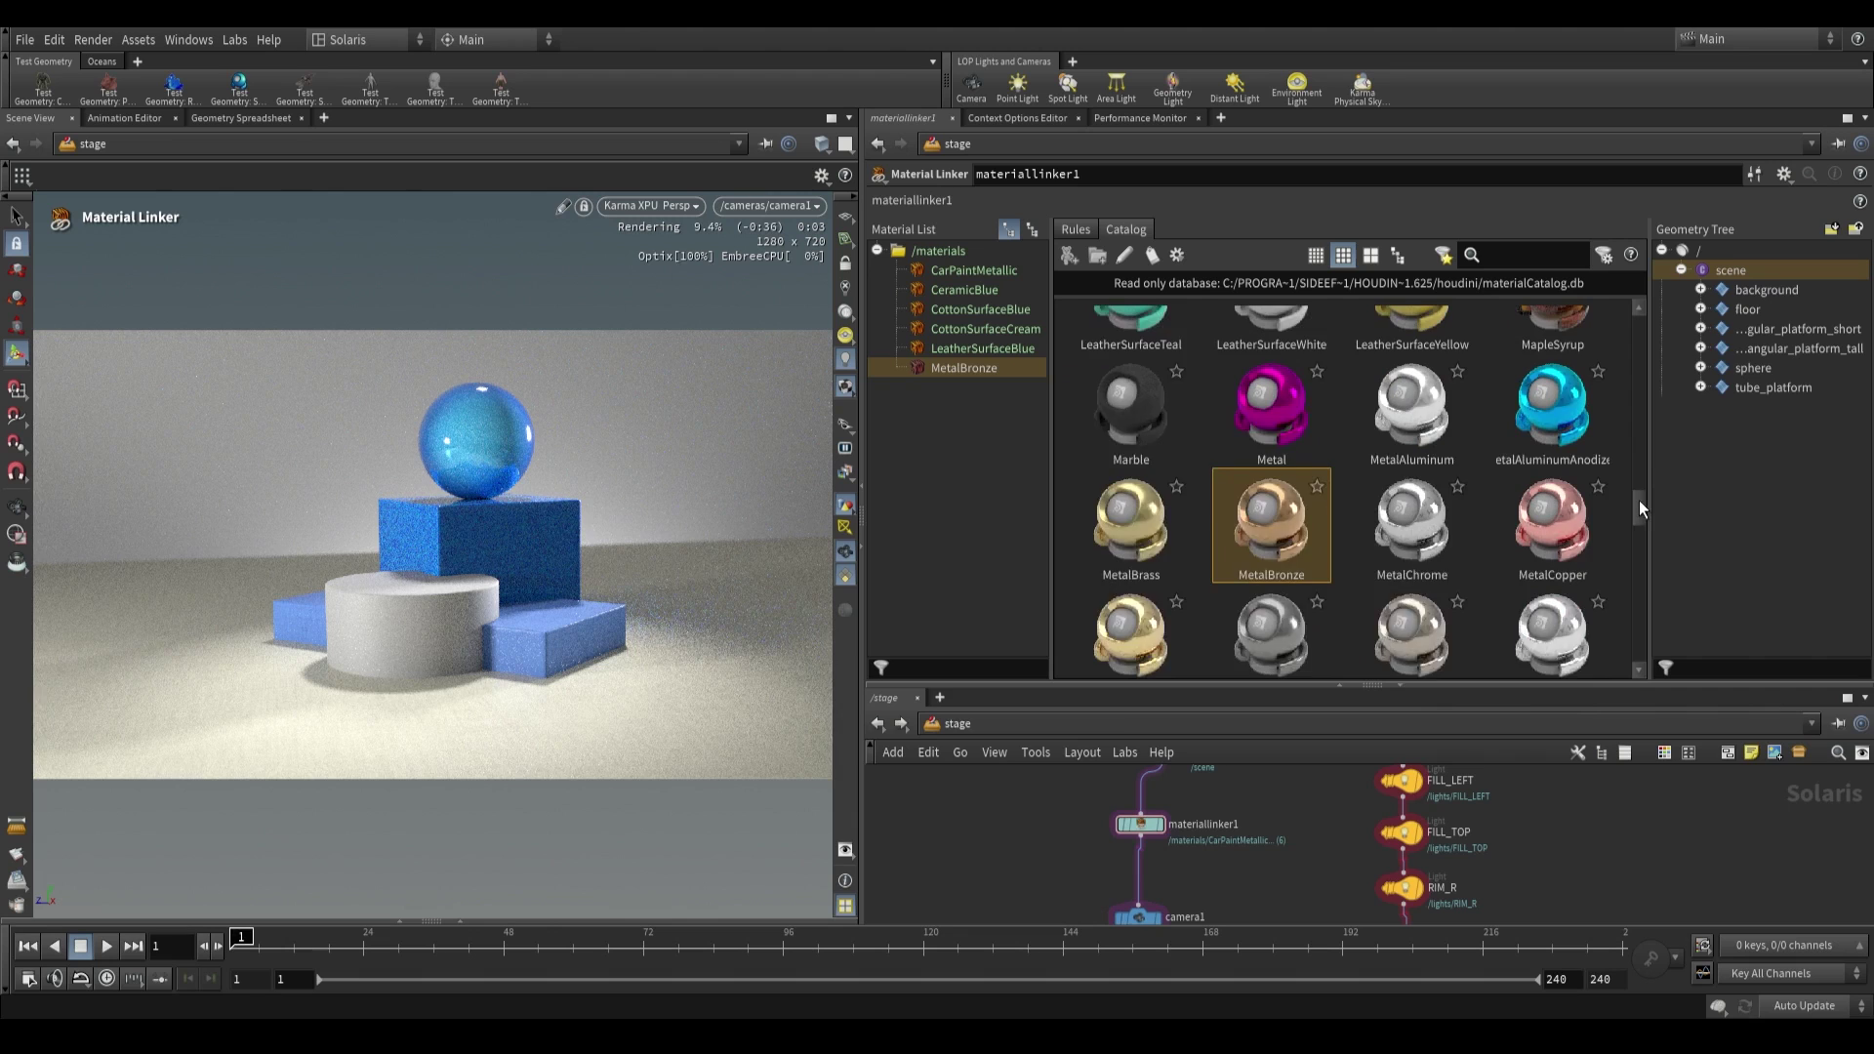
pyautogui.moveTo(1411, 518); pyautogui.dragTo(937, 384)
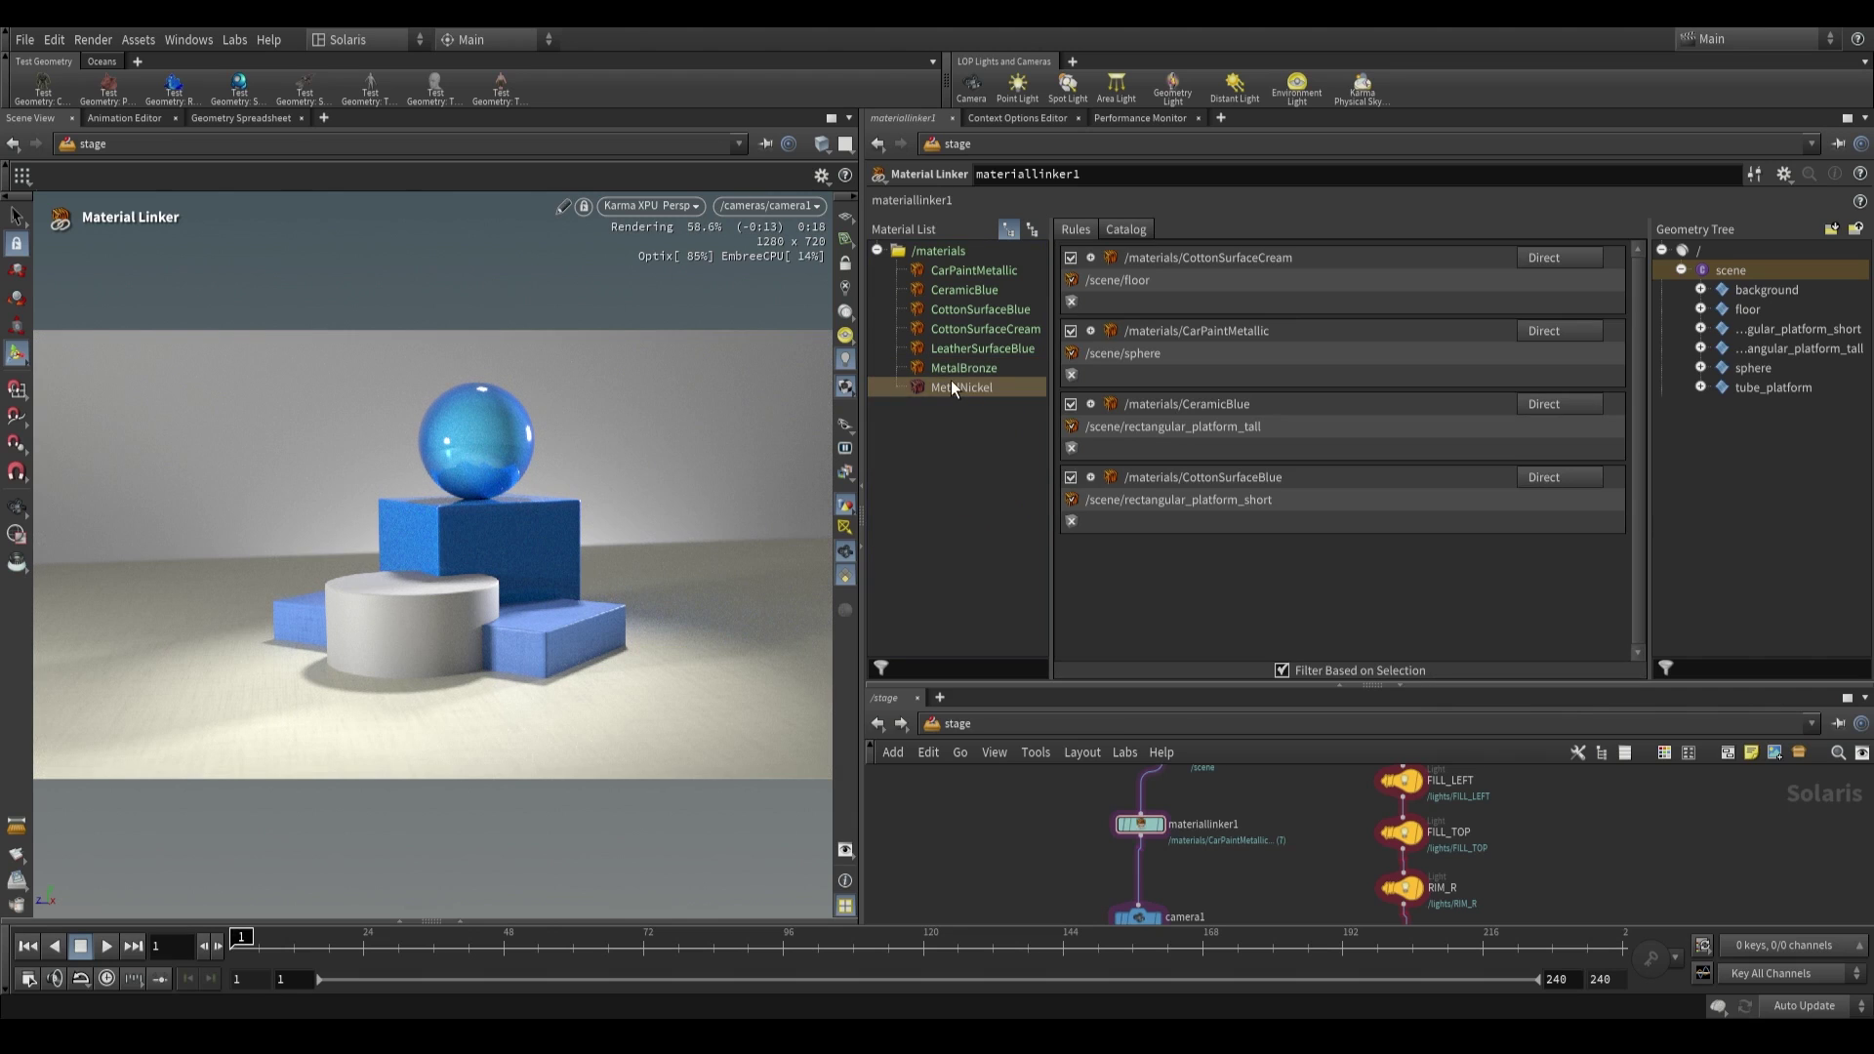
pyautogui.moveTo(1073, 420); pyautogui.dragTo(1764, 385)
# - Review the assignment rules of individual materials and assign CottonSurfaceCream to the background as well
pyautogui.press('s')
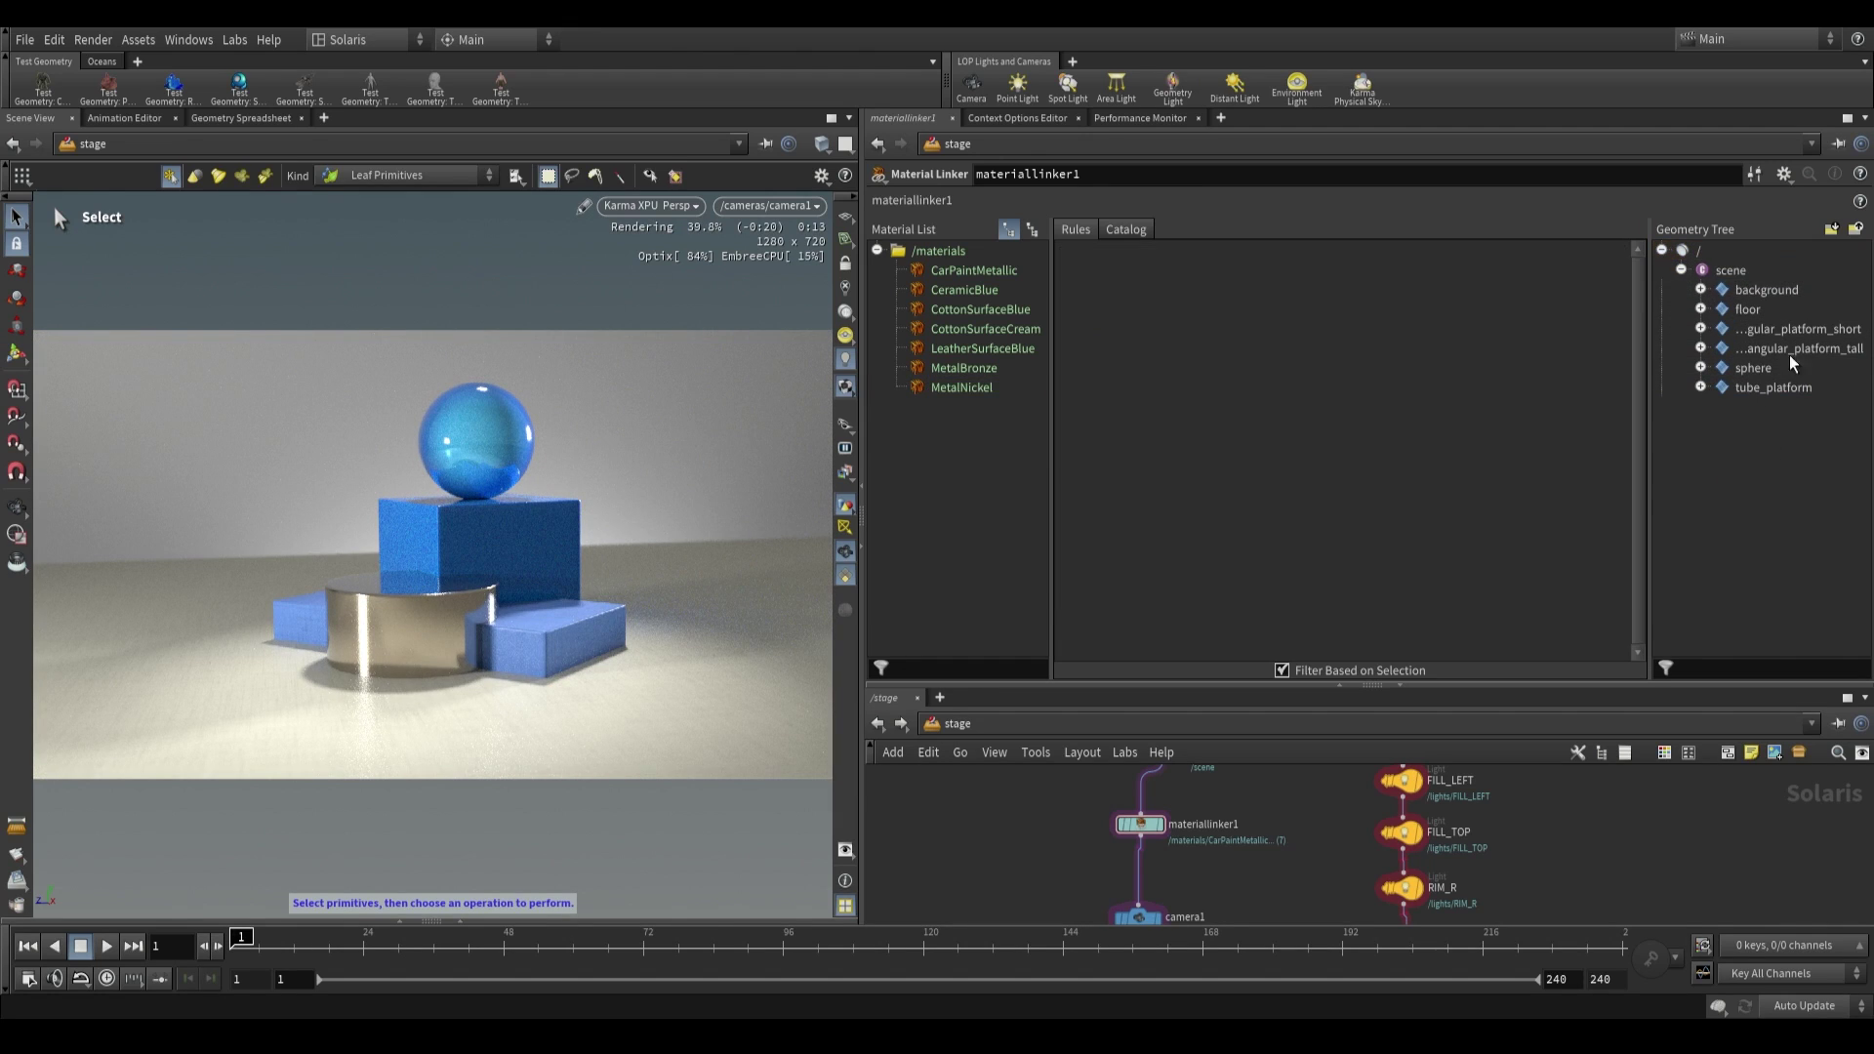
pyautogui.click(964, 290)
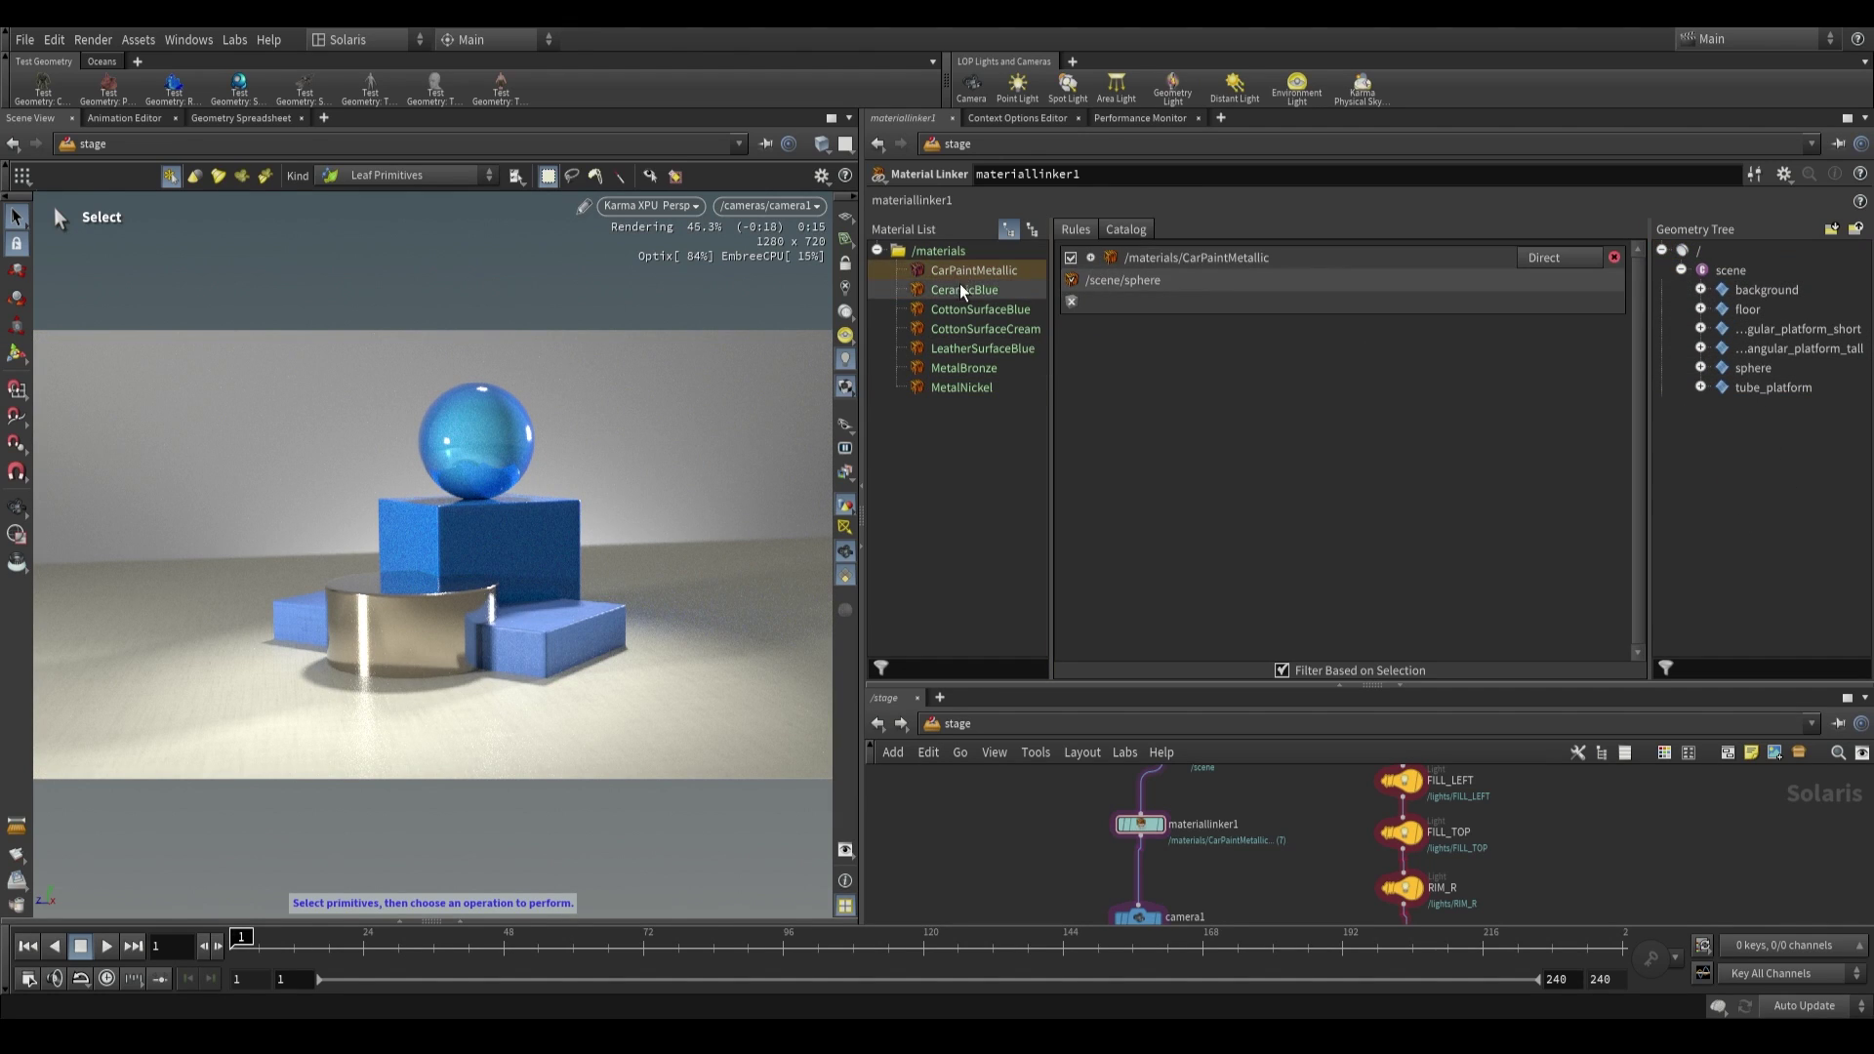
pyautogui.click(1010, 349)
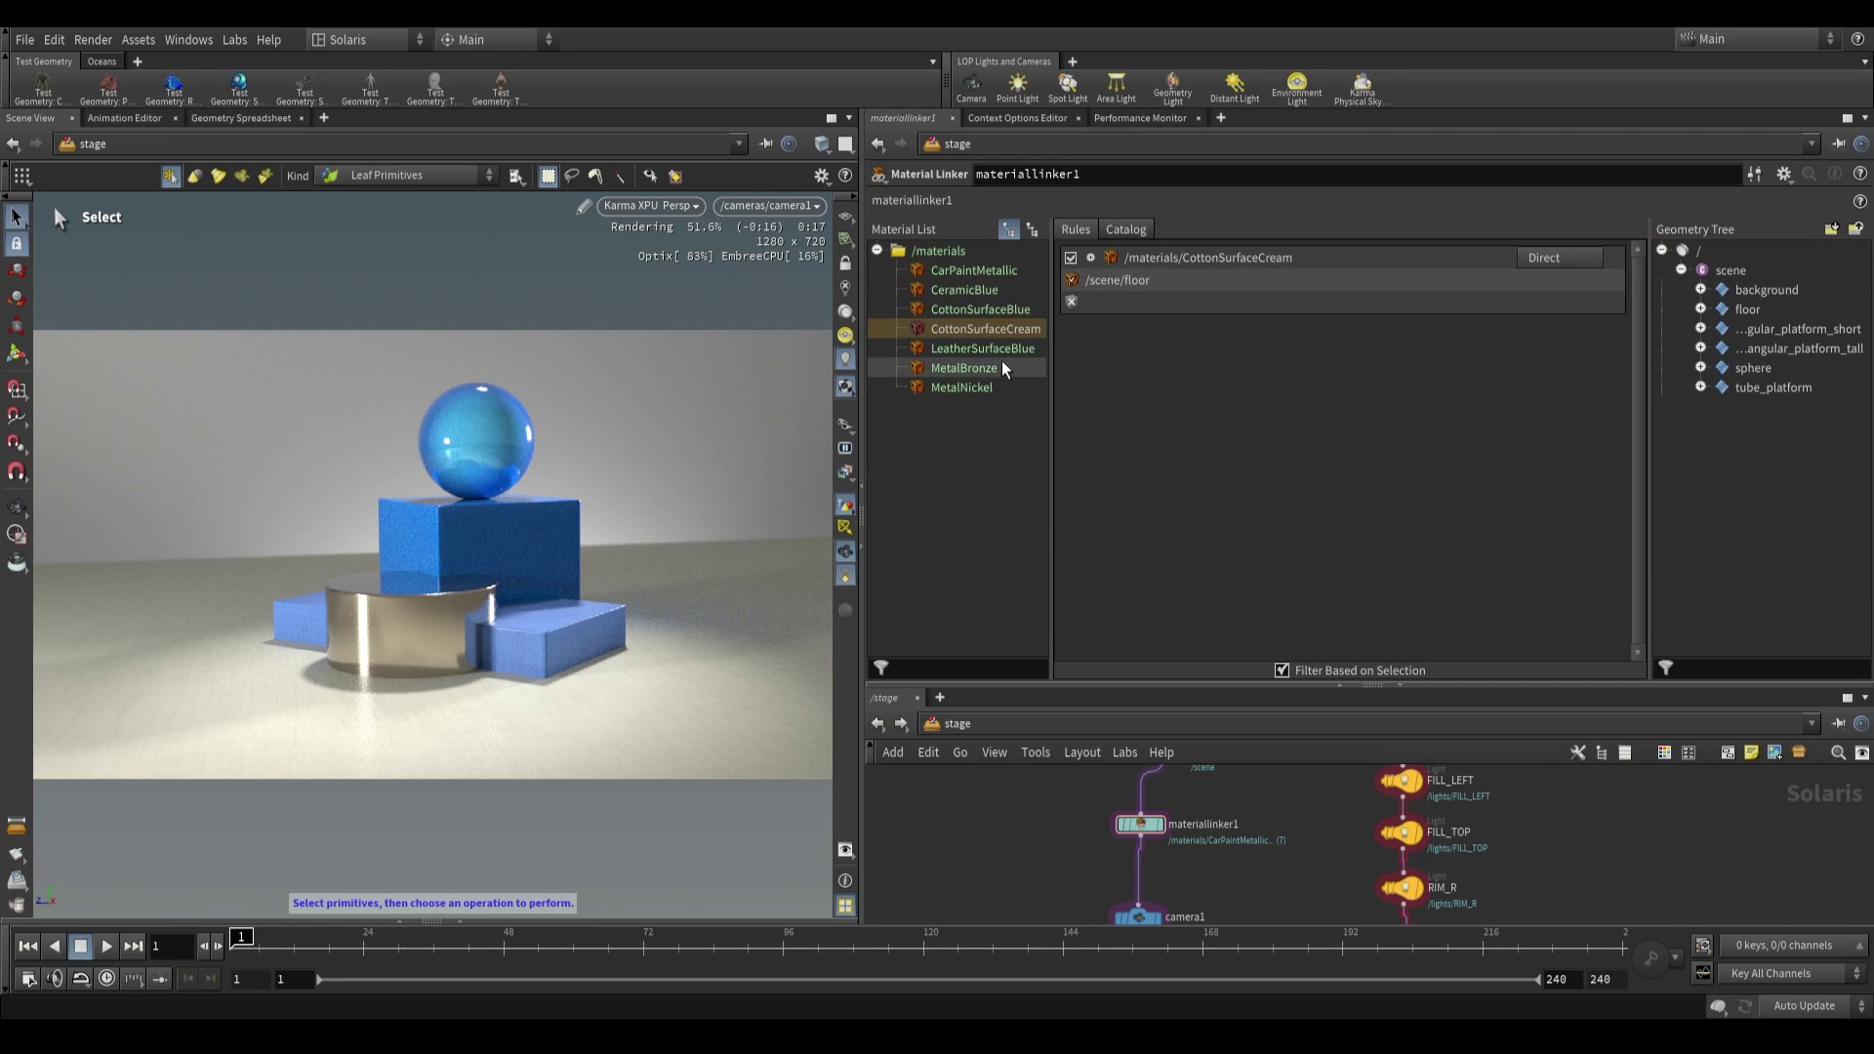
pyautogui.click(986, 329)
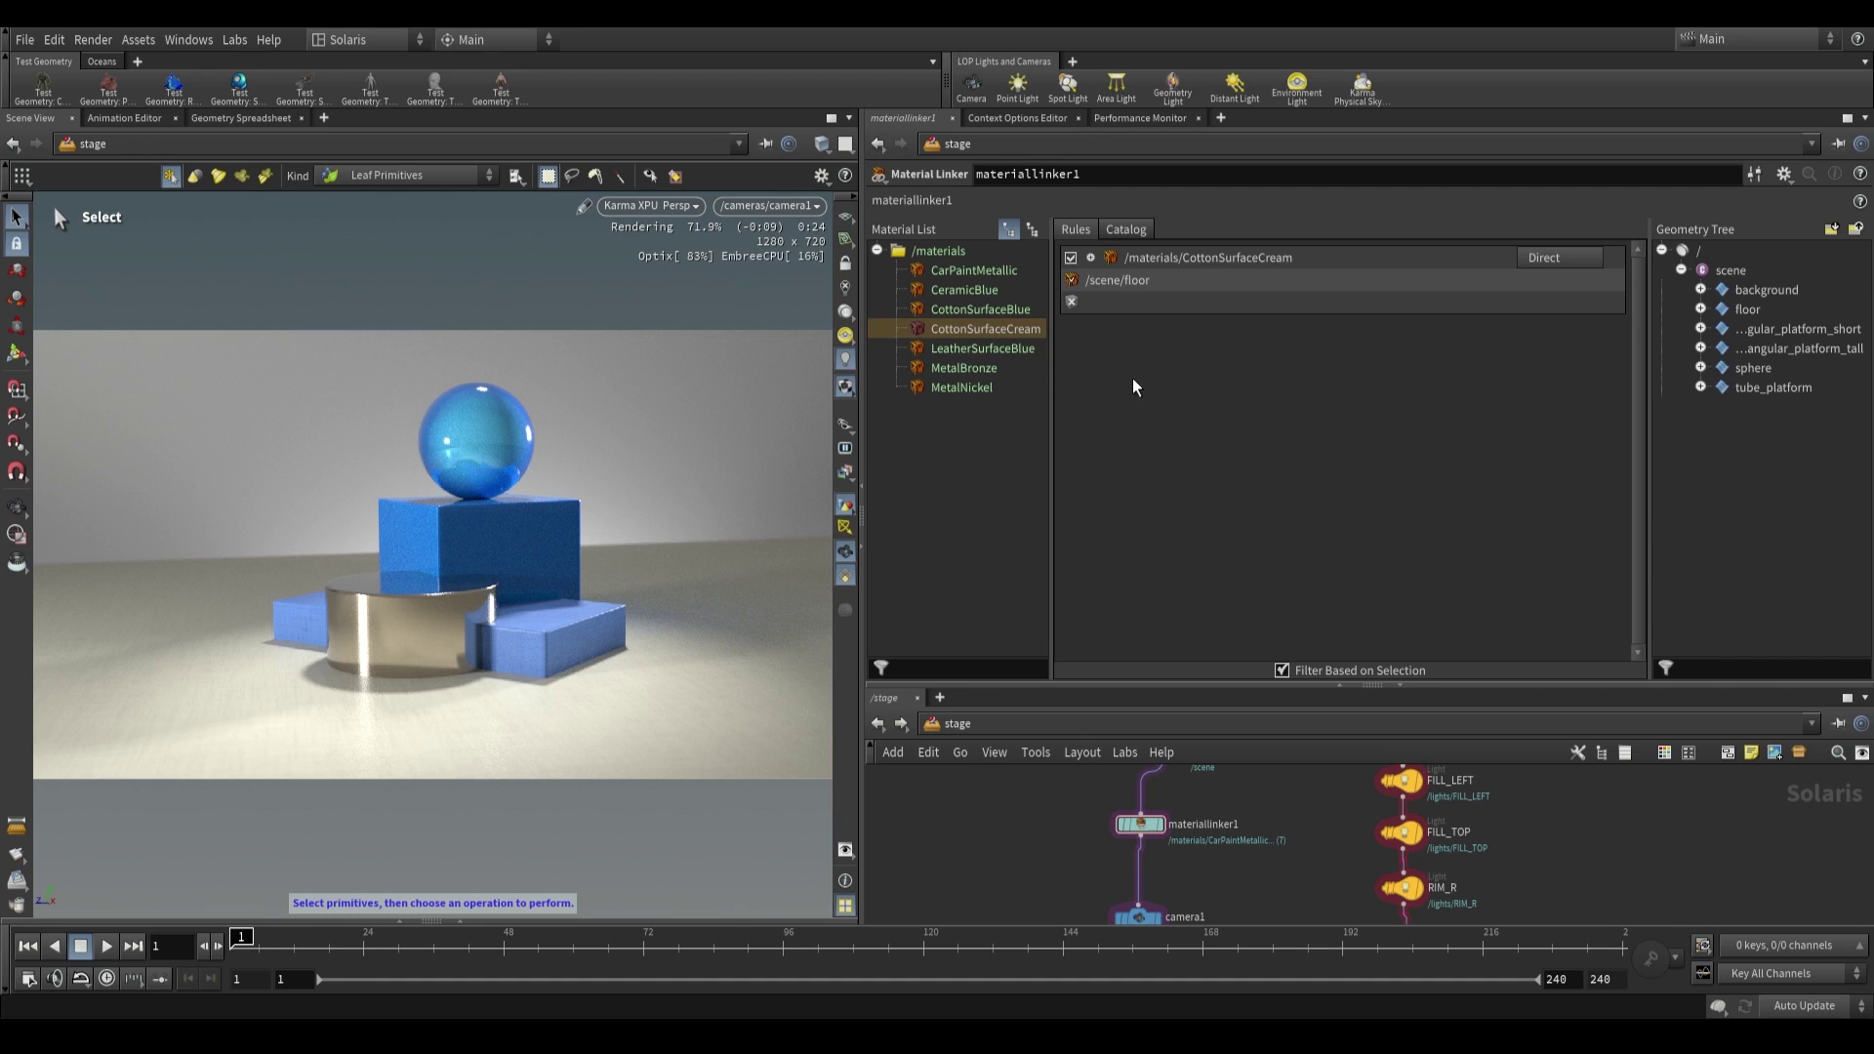
pyautogui.moveTo(971, 337); pyautogui.dragTo(1764, 292)
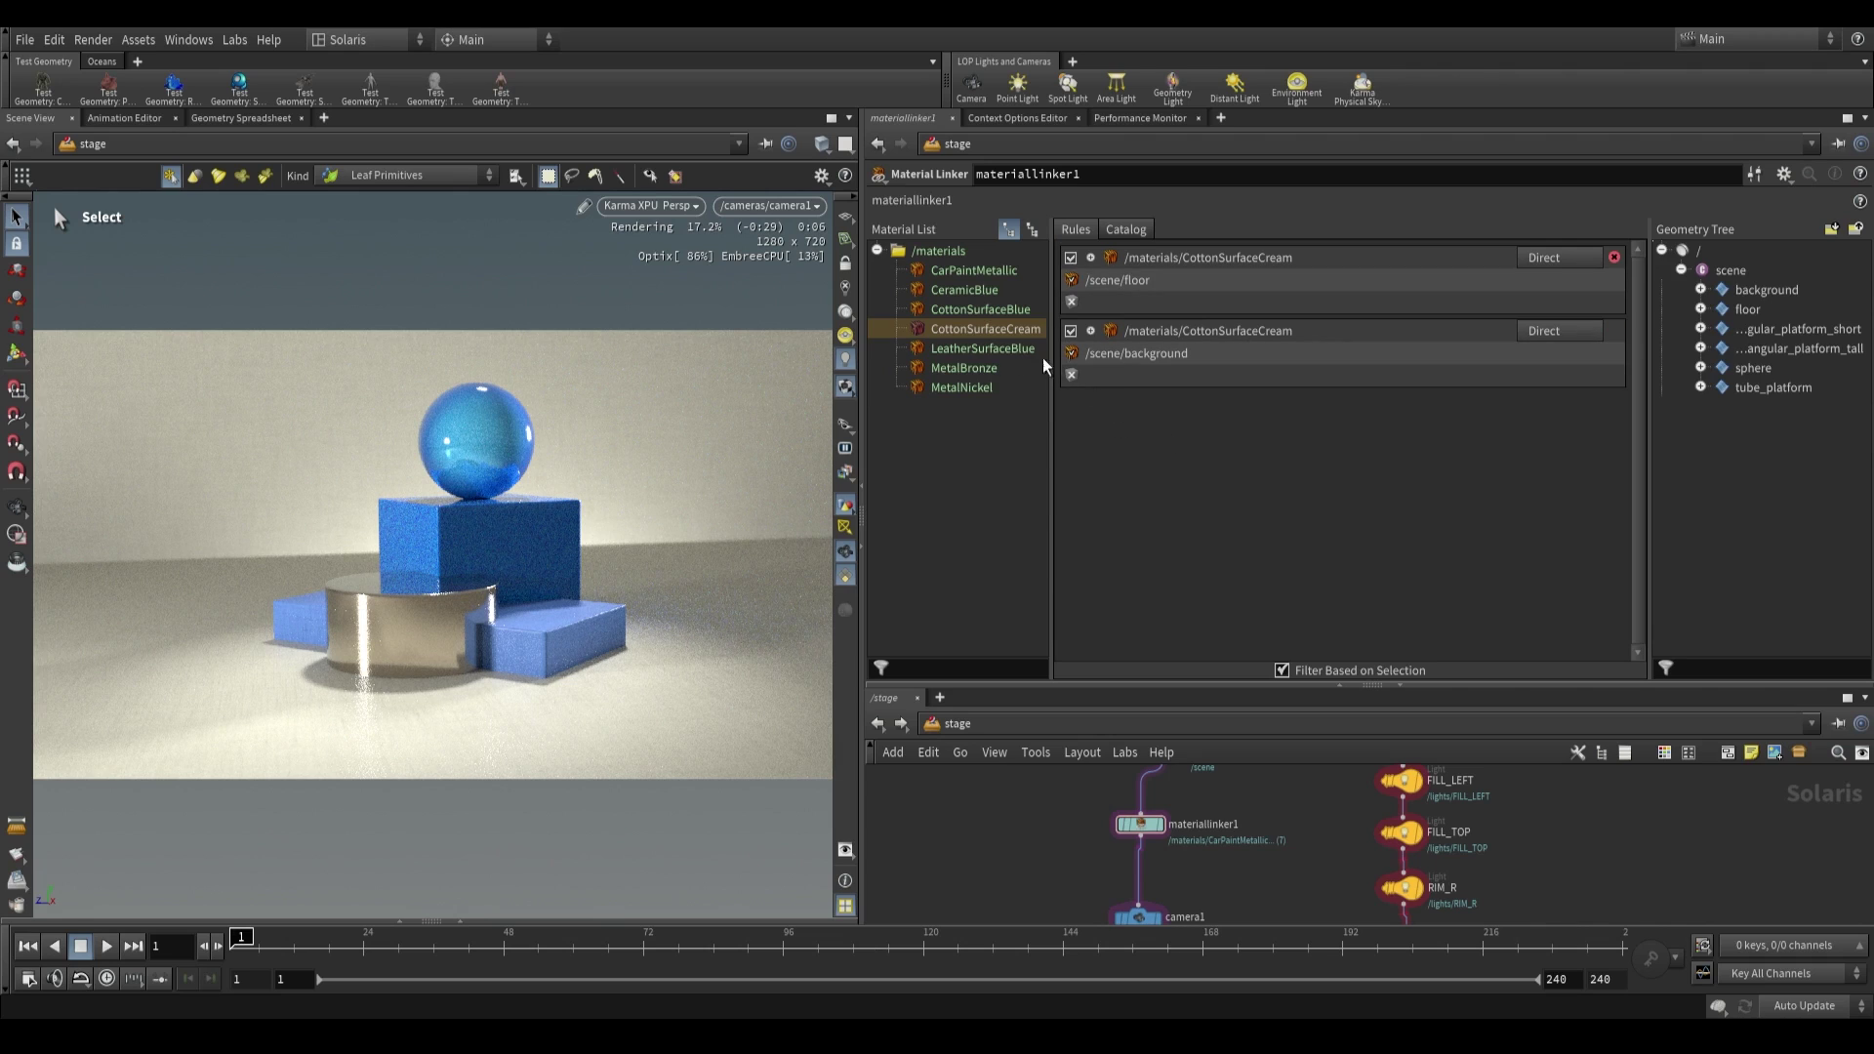
# - Create a material network edit for CottonSurfaceCream from the material list and open the resulting editmaterial1 network
pyautogui.click(966, 439)
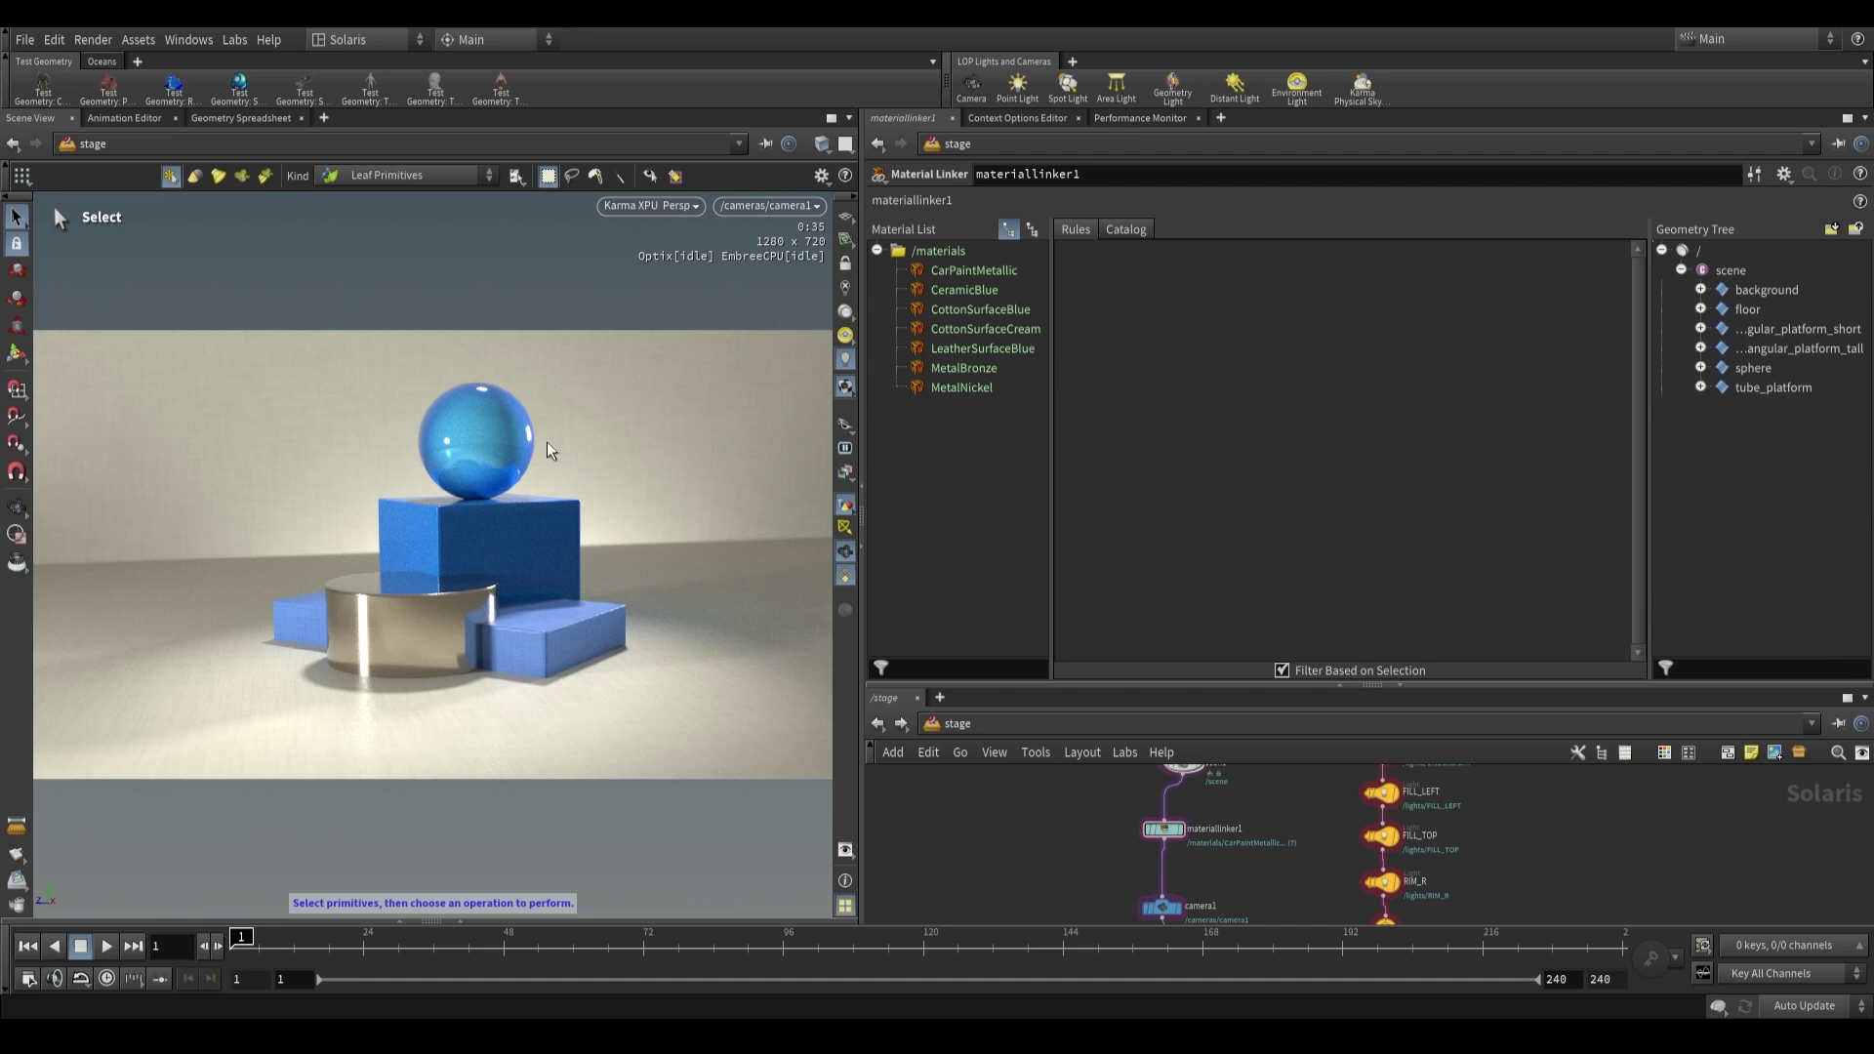
pyautogui.rightClick(988, 277)
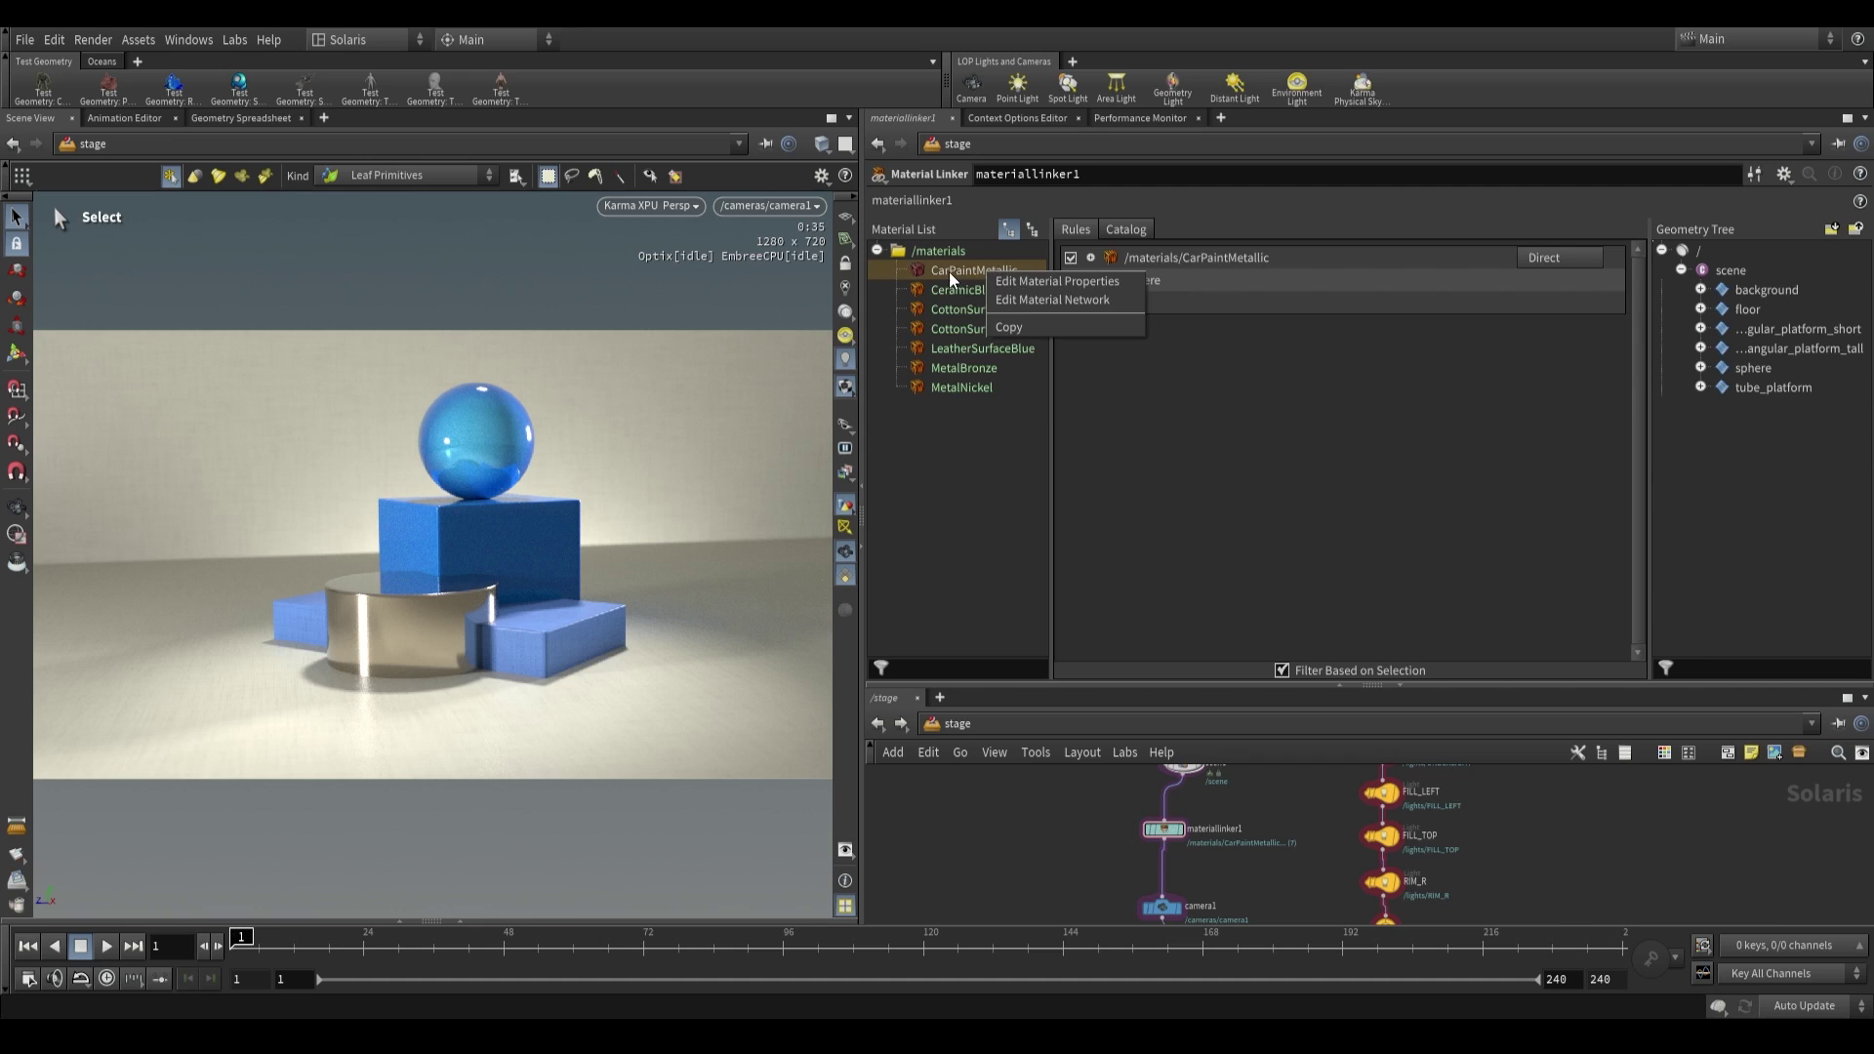
pyautogui.click(972, 337)
pyautogui.rightClick(959, 338)
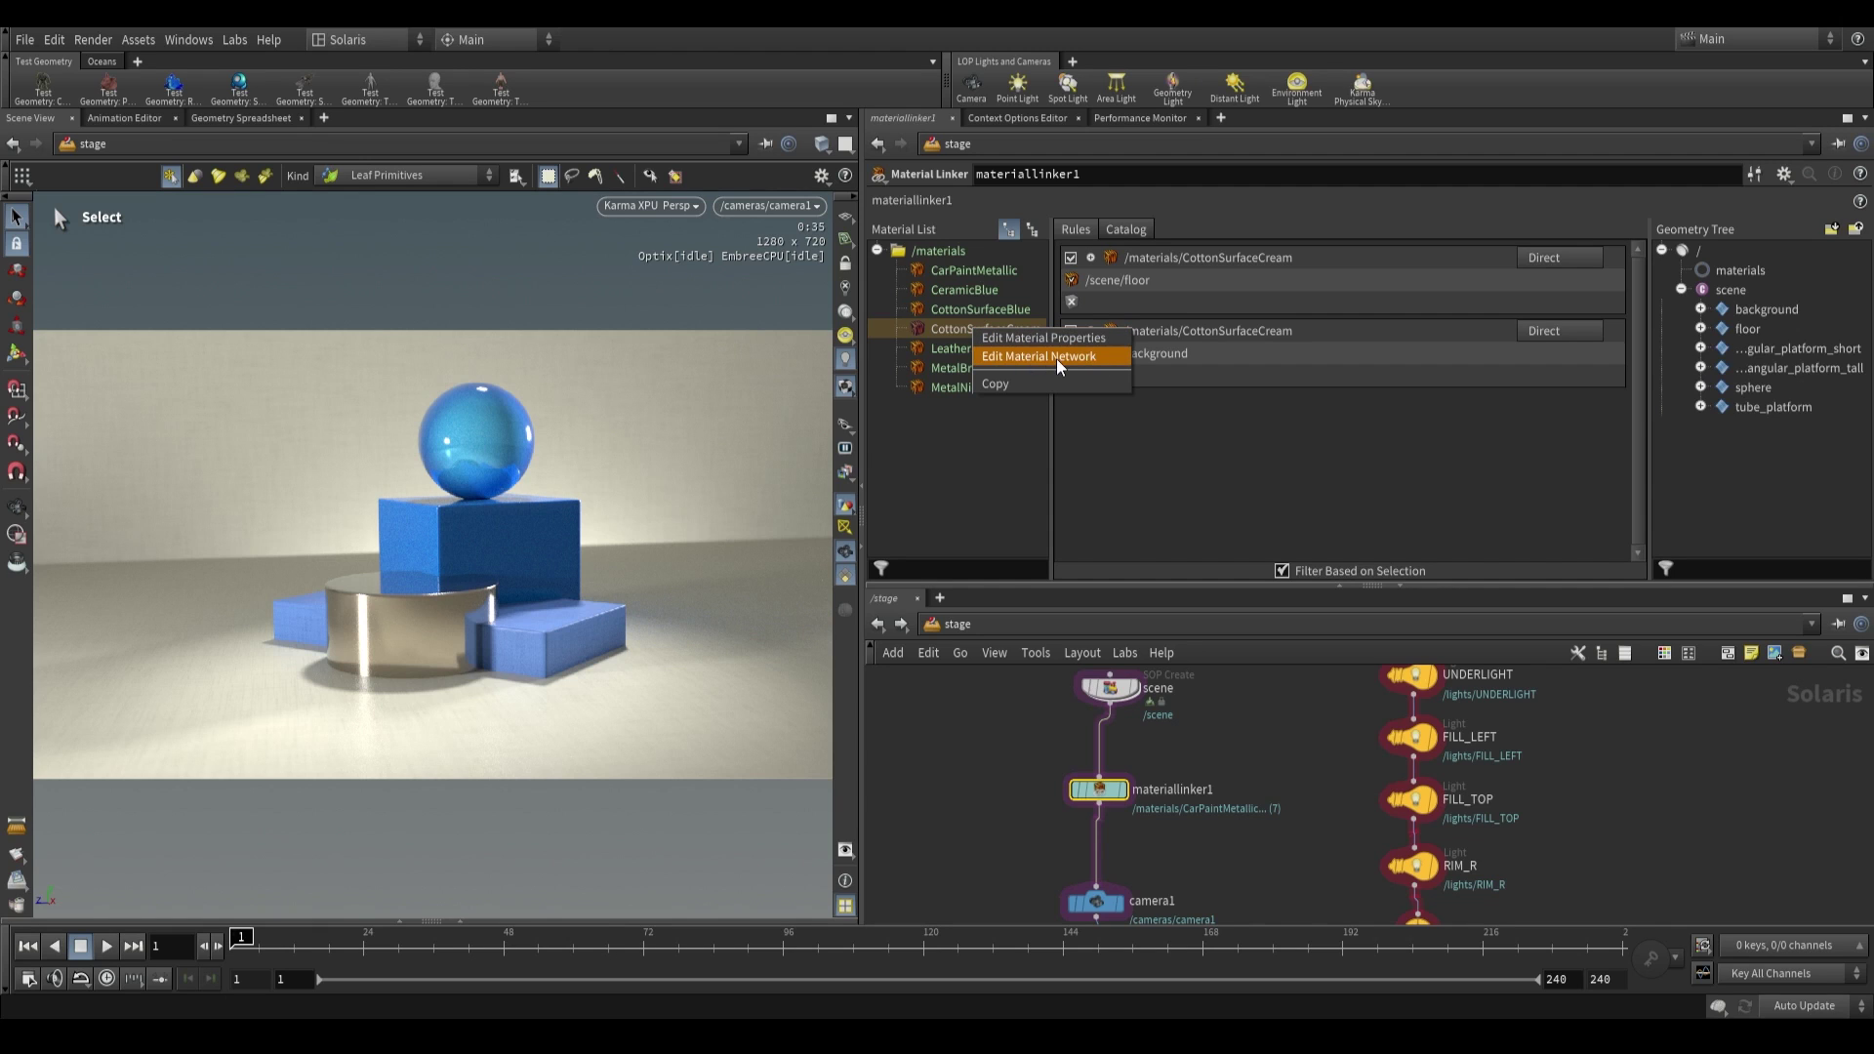
pyautogui.click(1056, 359)
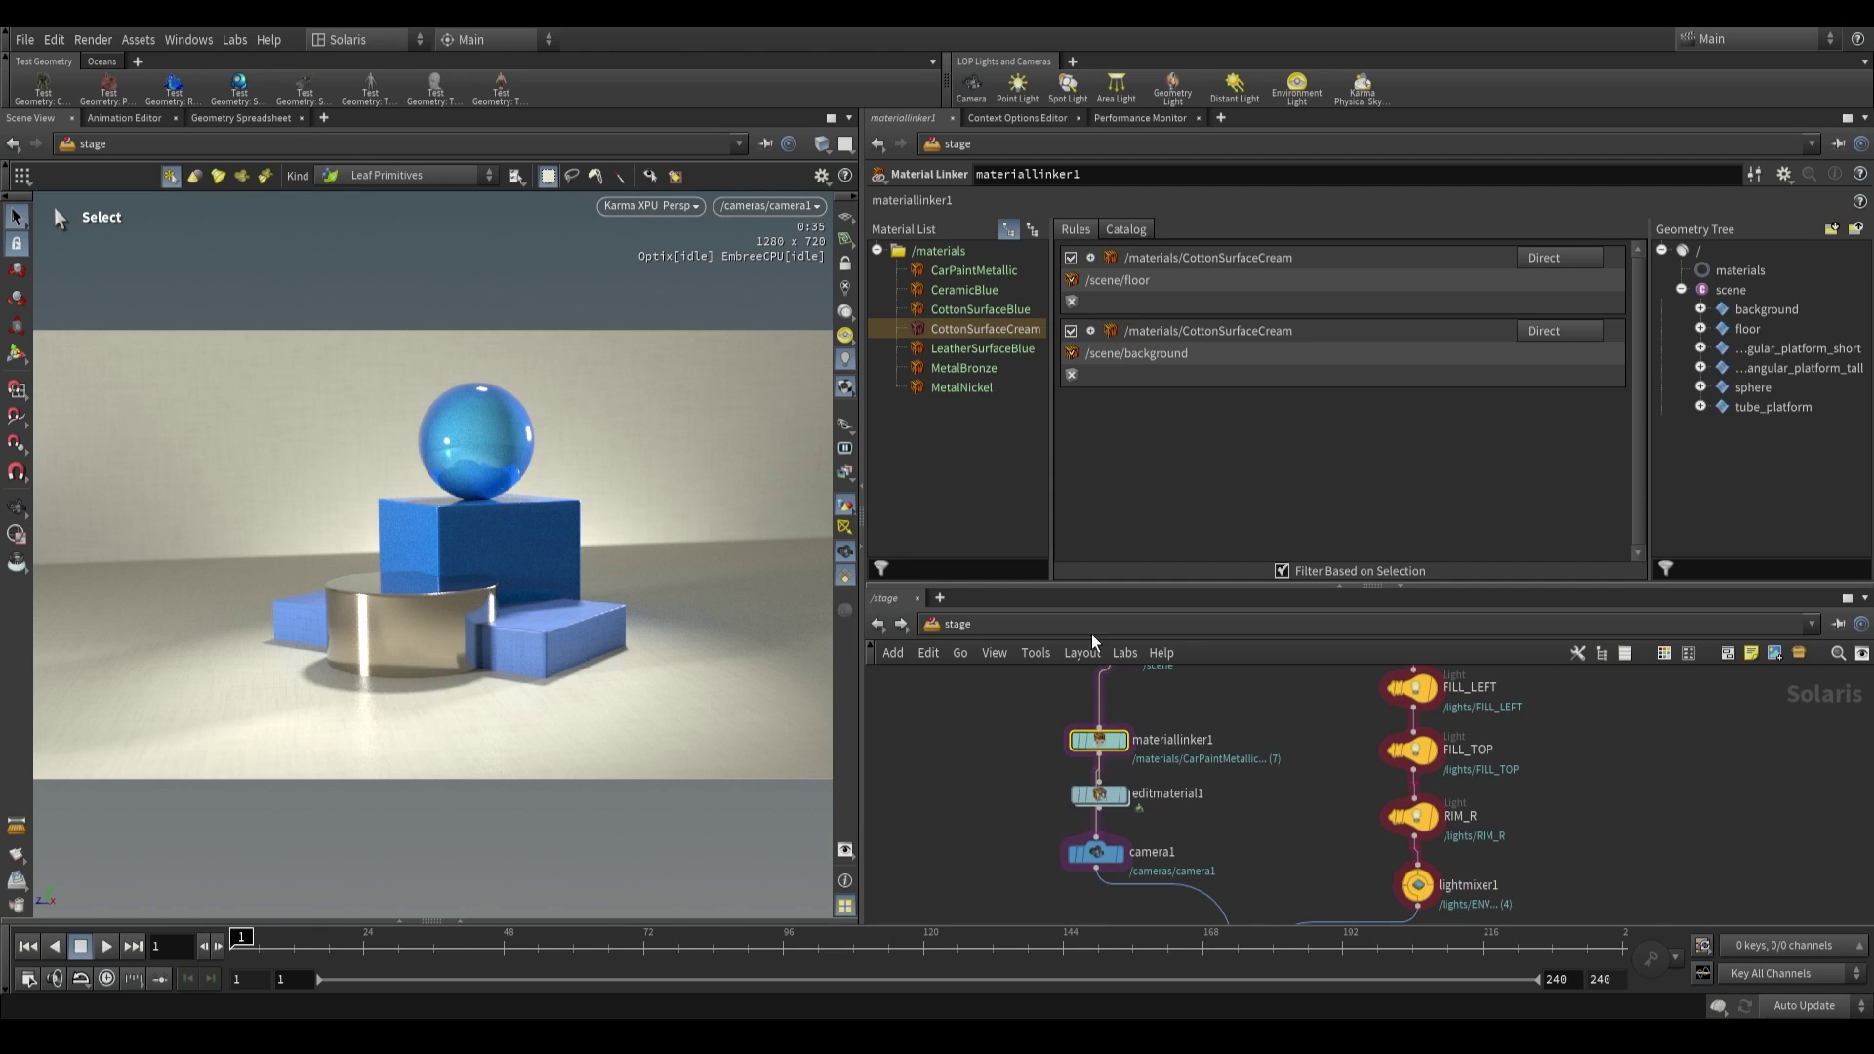
pyautogui.click(1084, 800)
pyautogui.scroll(5, 1093, 796)
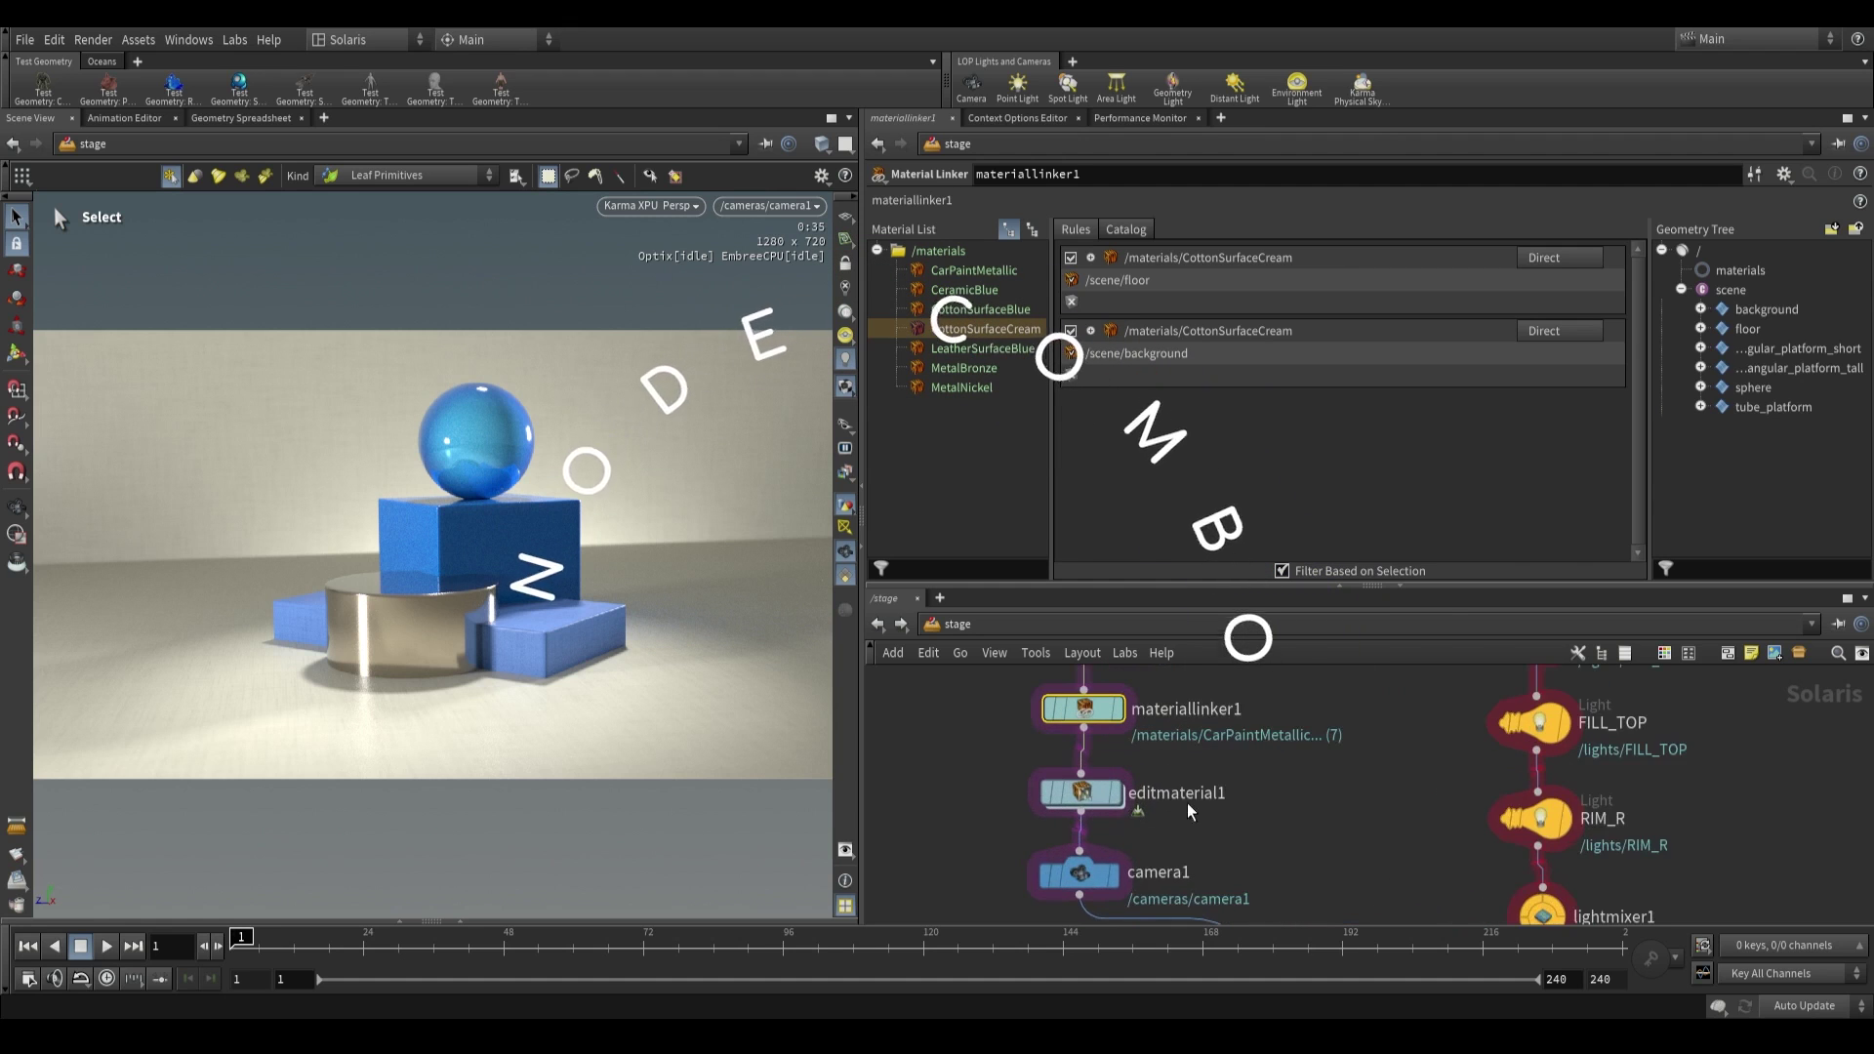
pyautogui.click(1123, 776)
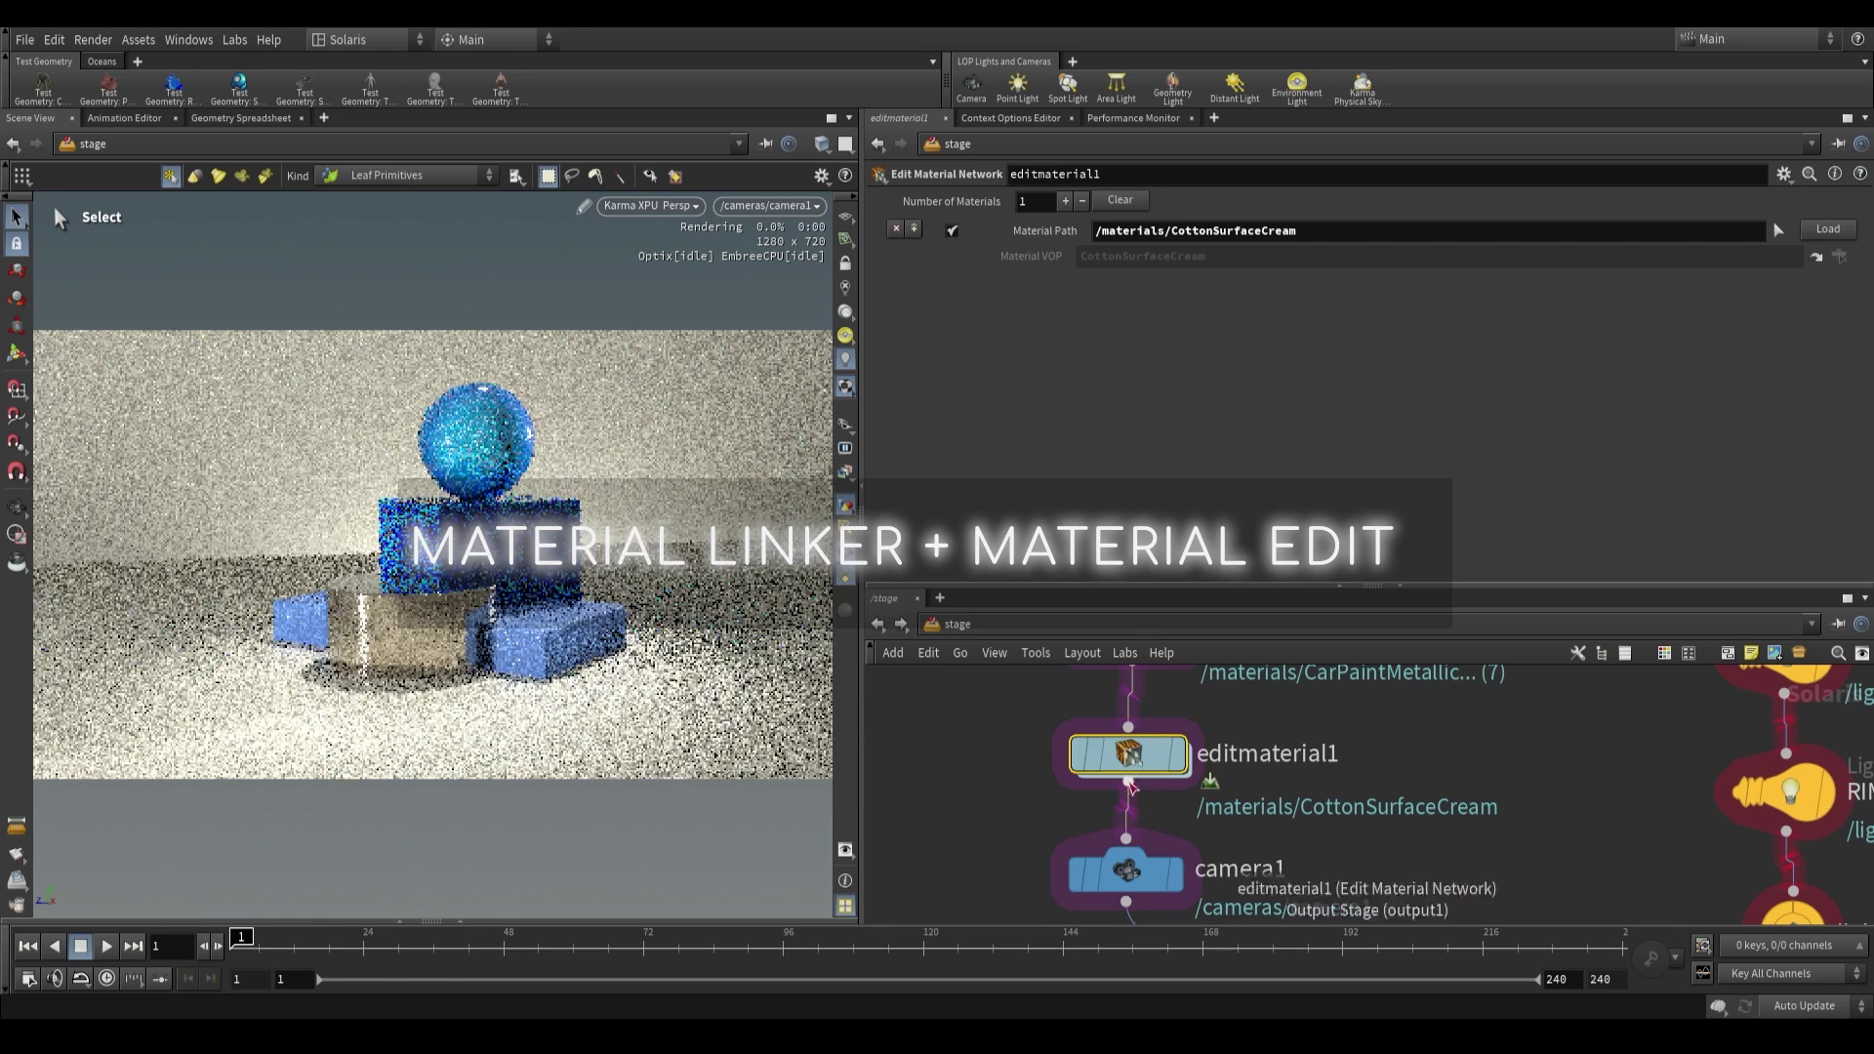
pyautogui.doubleClick(1126, 755)
pyautogui.scroll(2, 1508, 774)
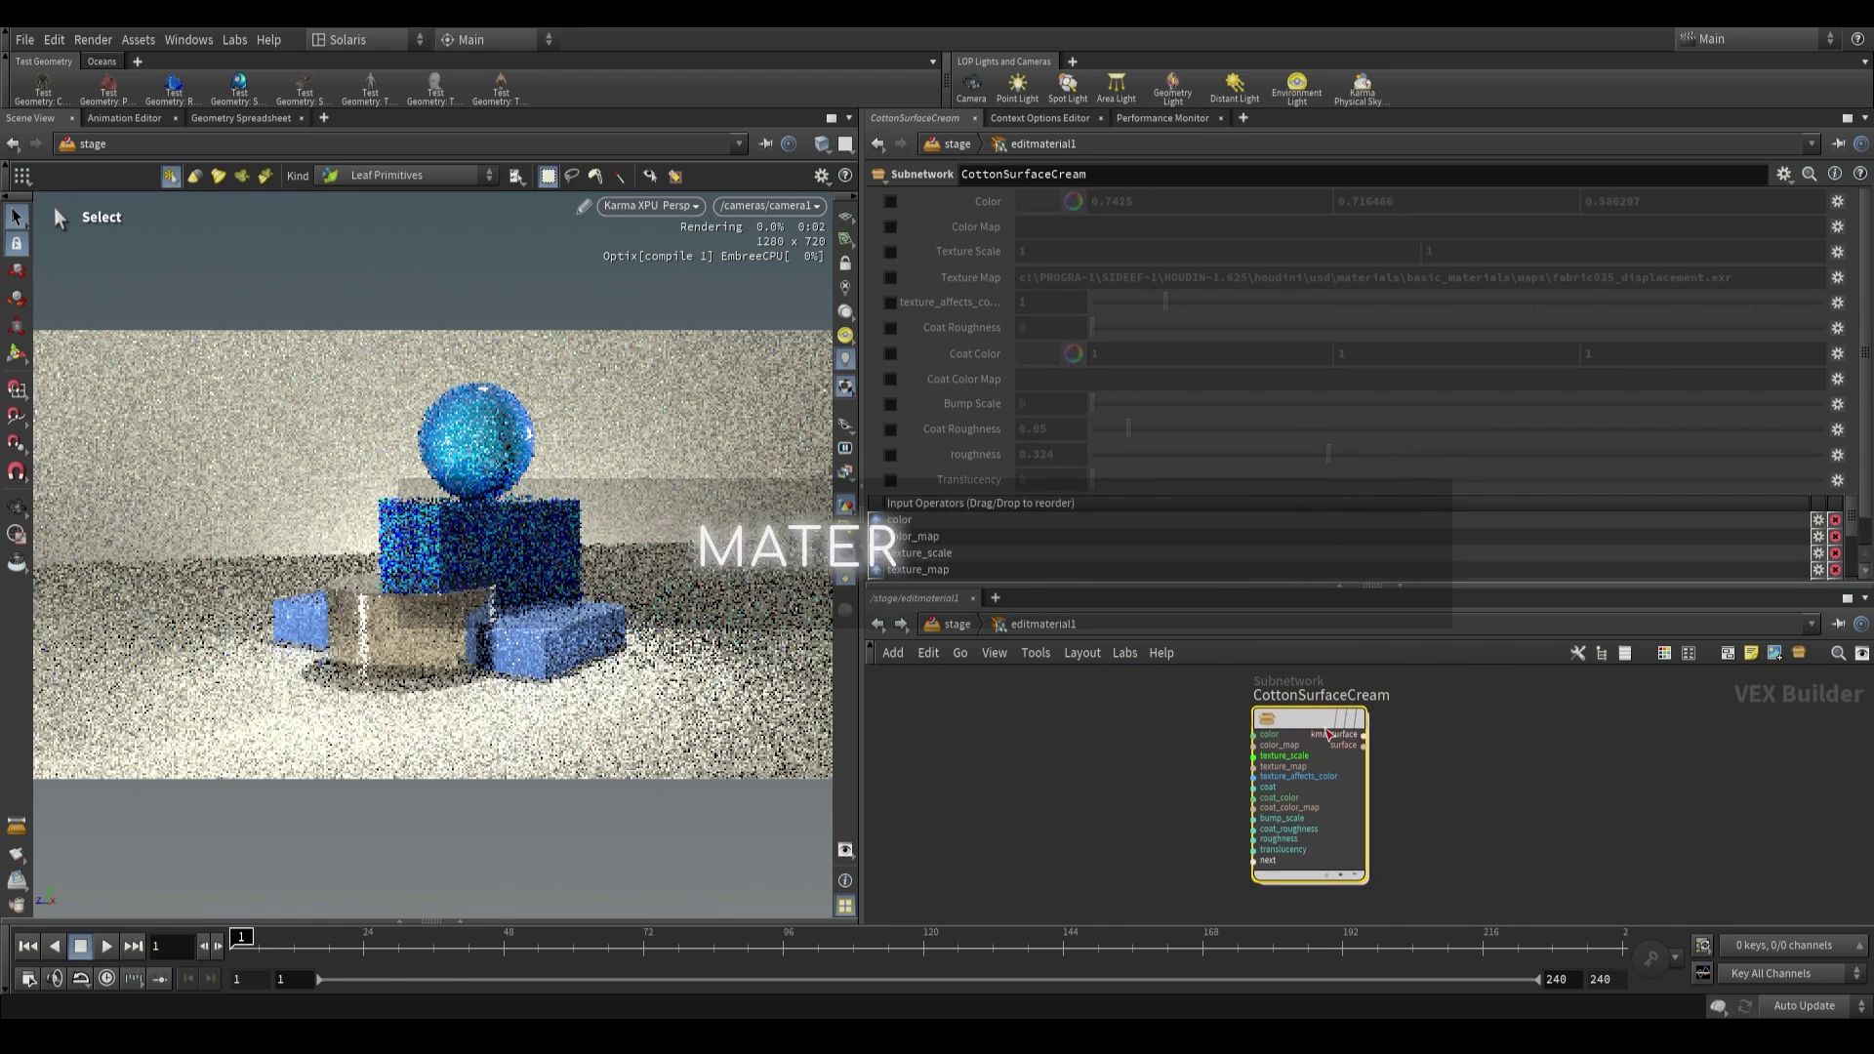
# - Override CottonSurfaceCream's color with 0.507339, 0.538204, 0.7425 and its Bump Scale with about 0.445, then return to the stage network
pyautogui.click(890, 200)
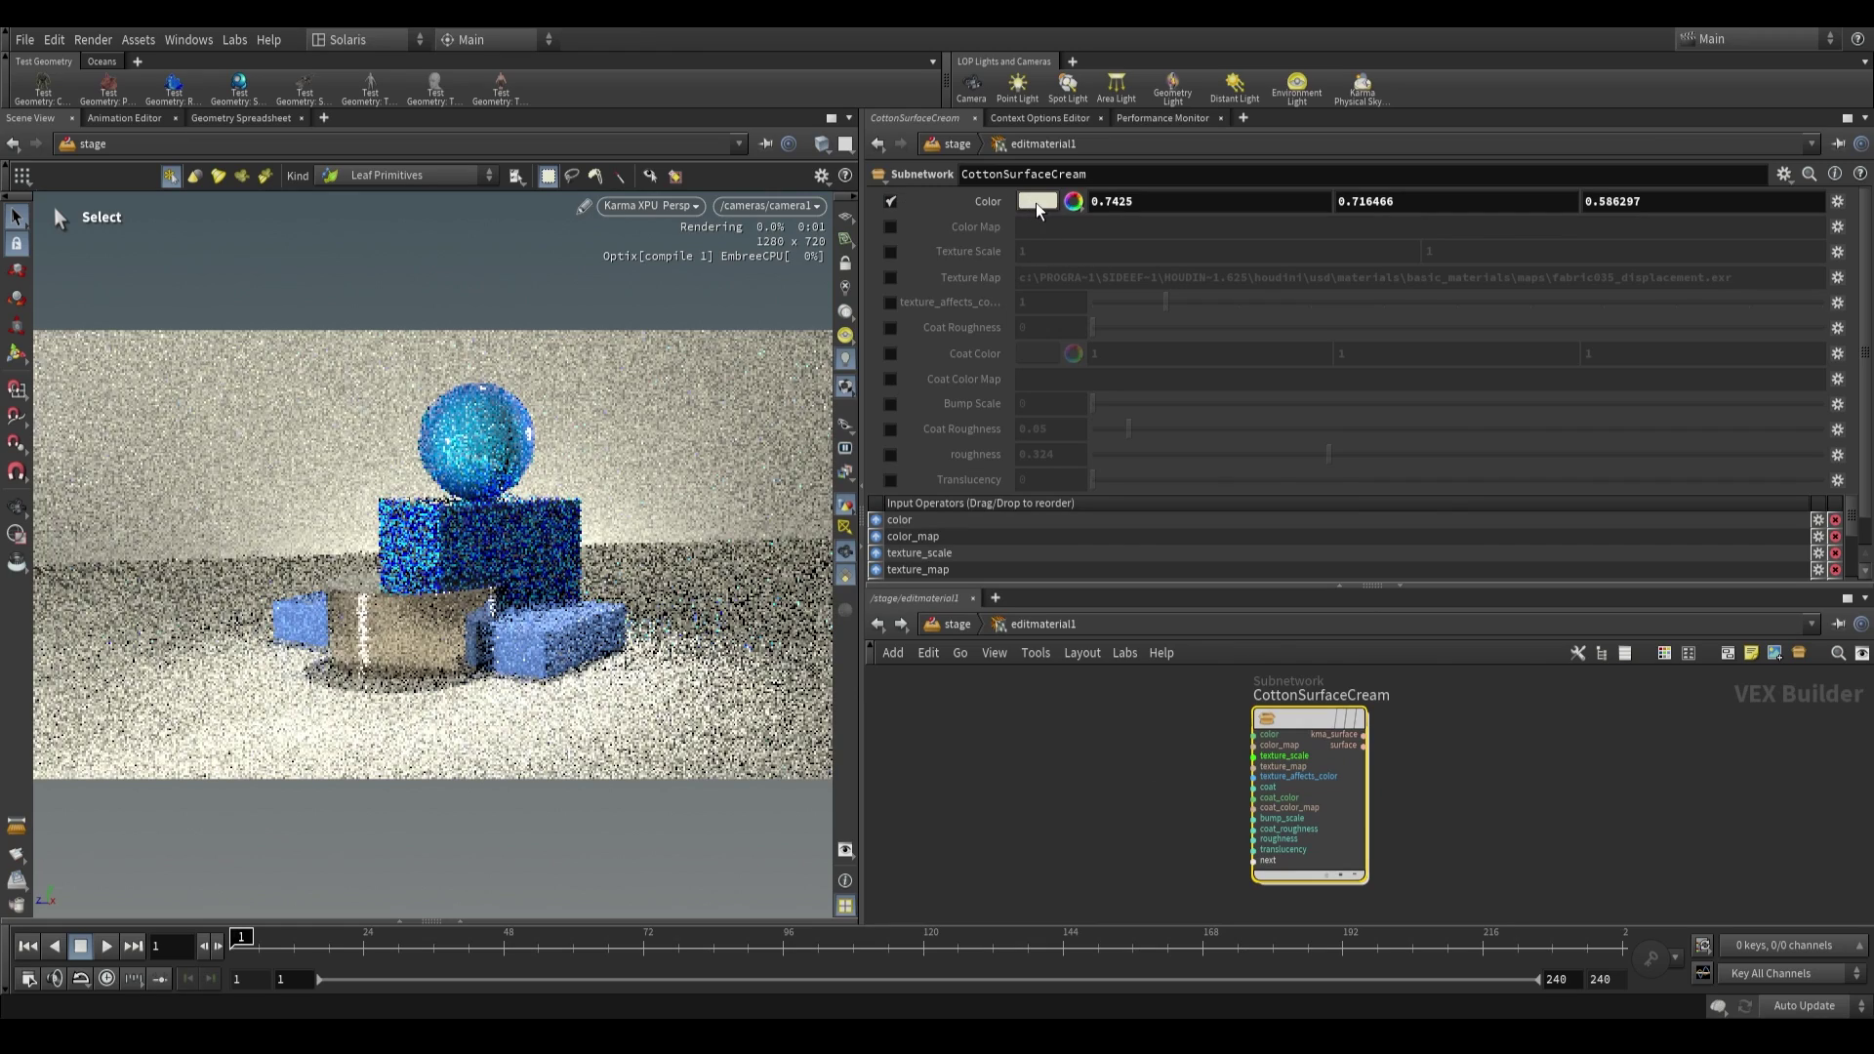
pyautogui.click(1037, 201)
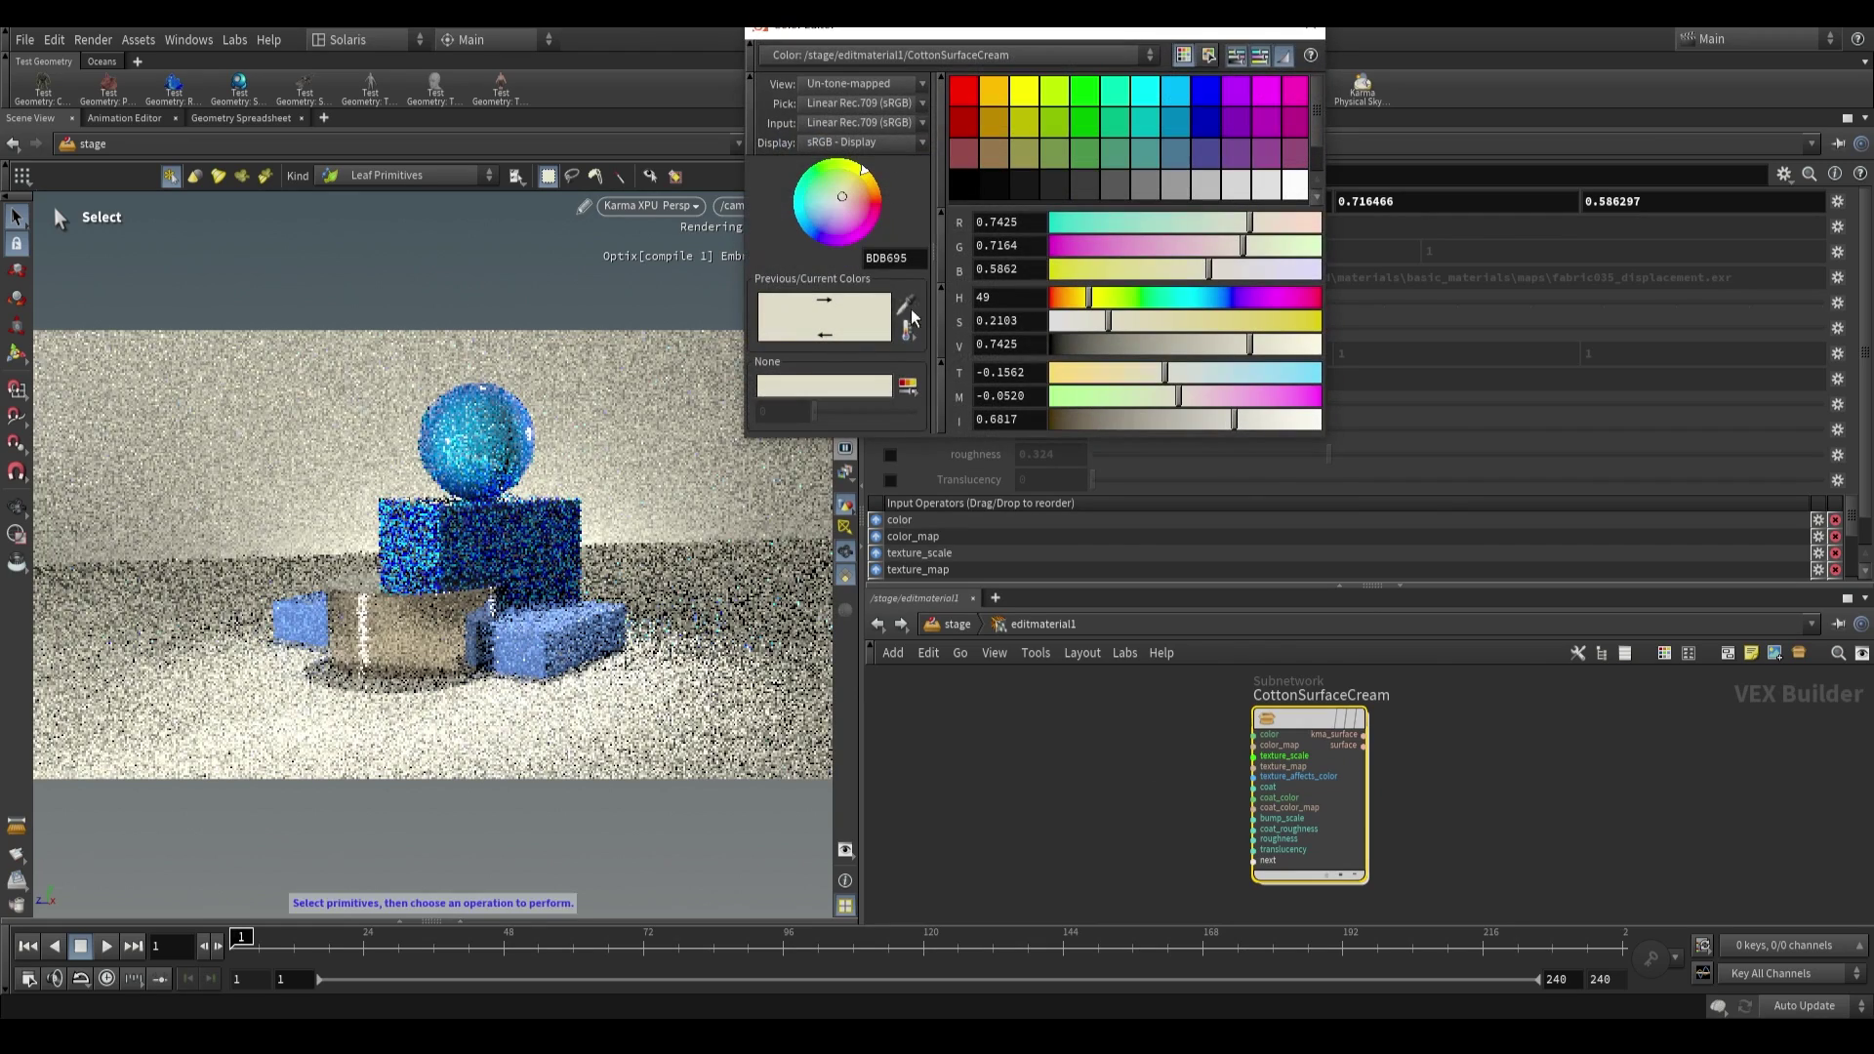
pyautogui.moveTo(868, 223); pyautogui.dragTo(836, 235)
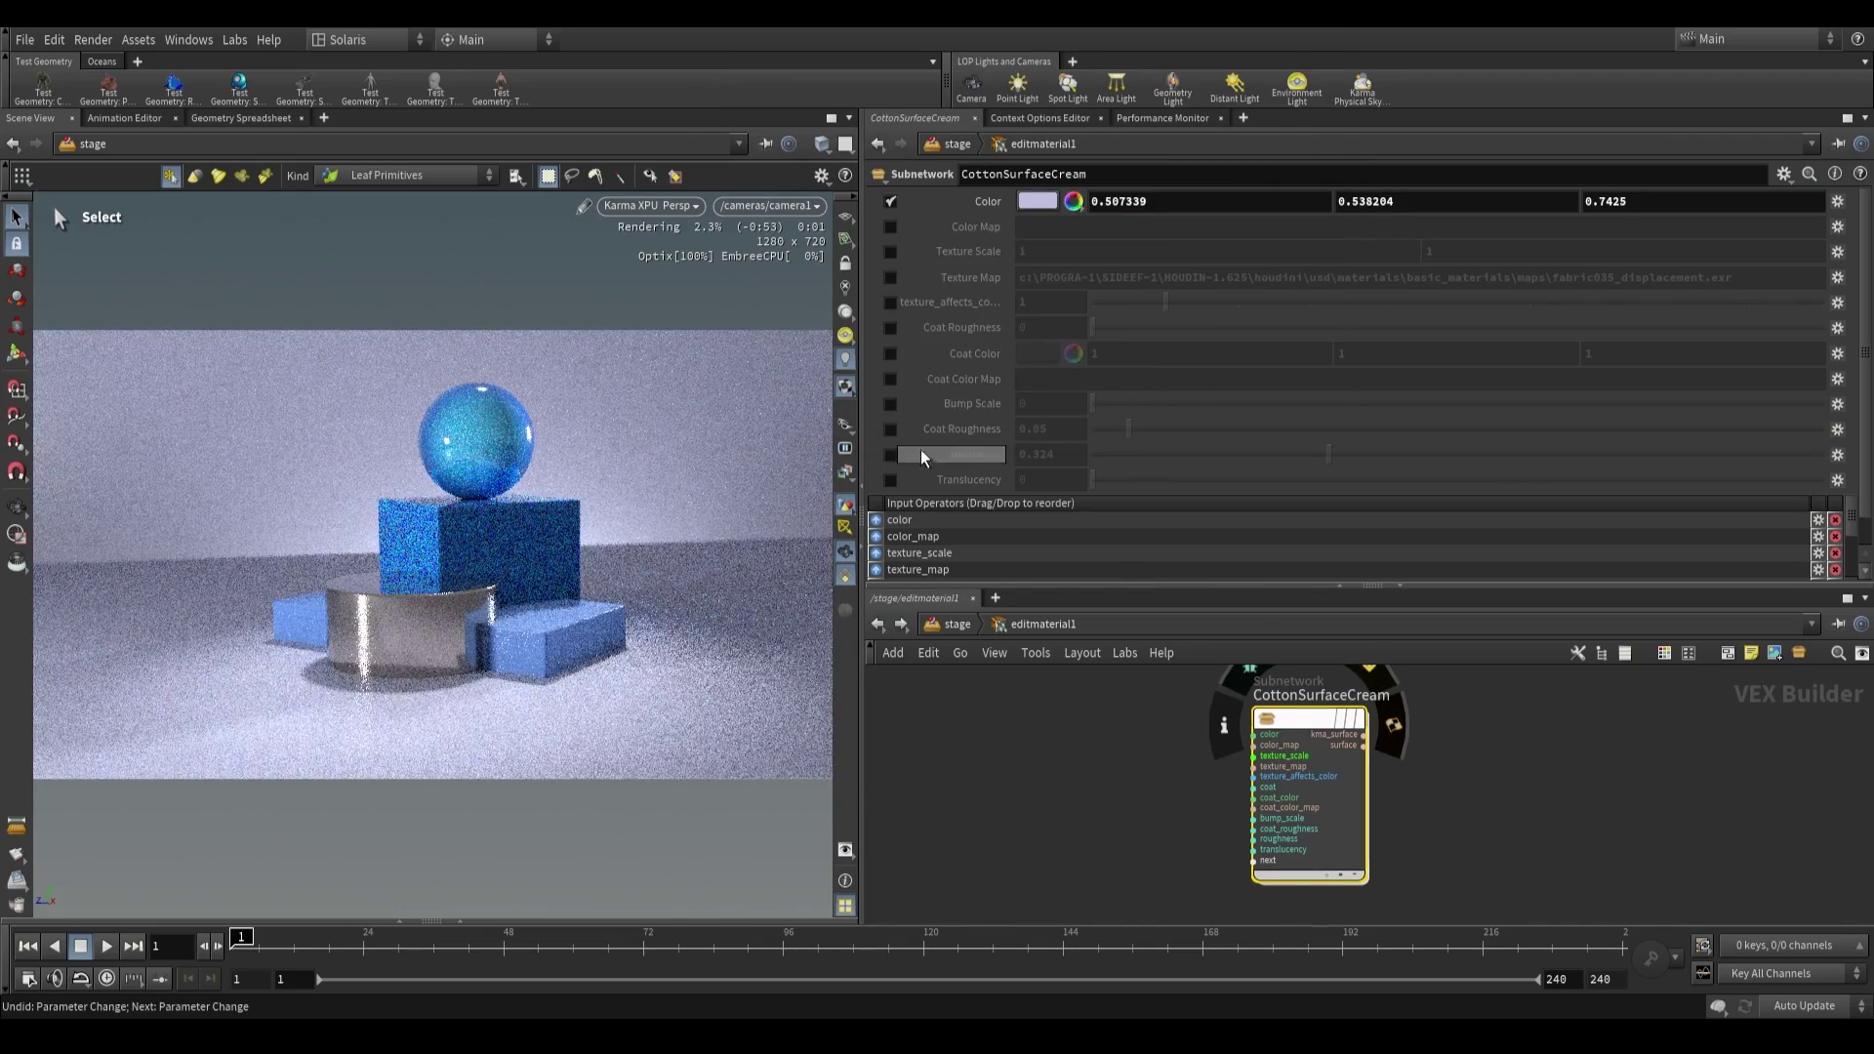
pyautogui.click(890, 404)
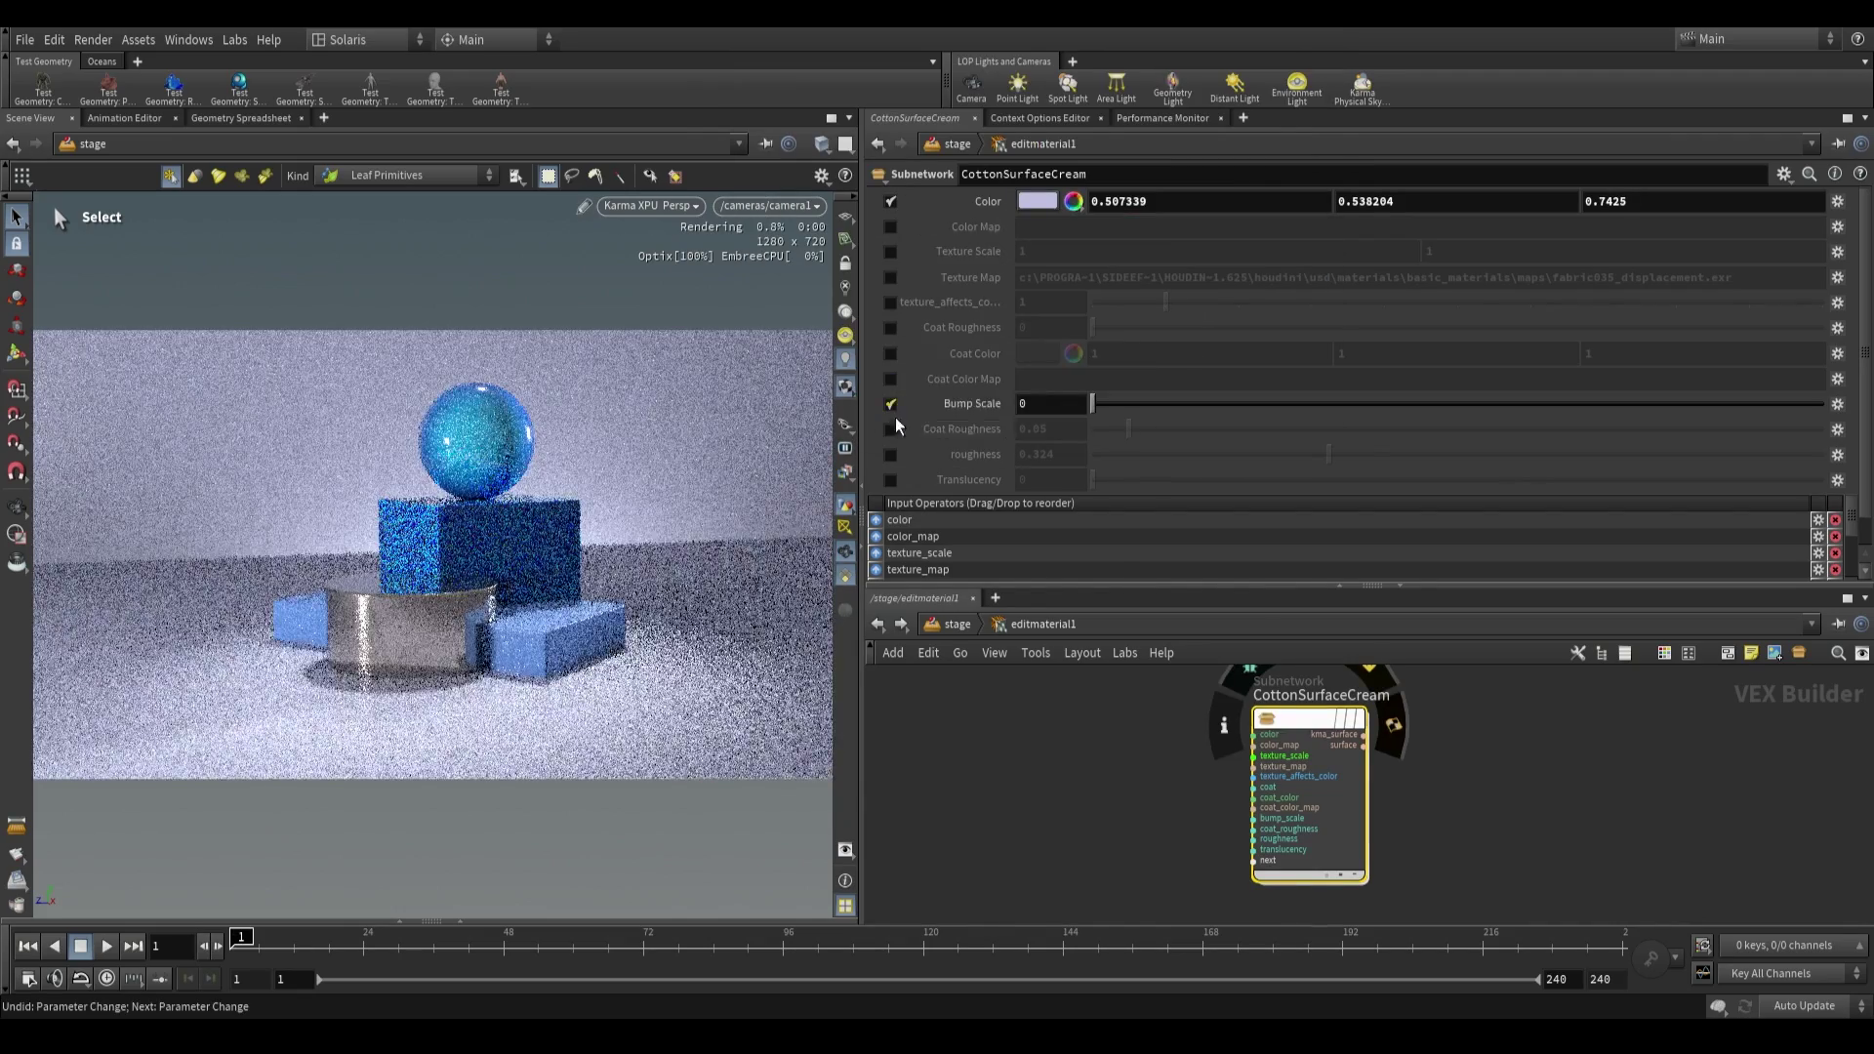
pyautogui.moveTo(1122, 402); pyautogui.dragTo(1417, 400)
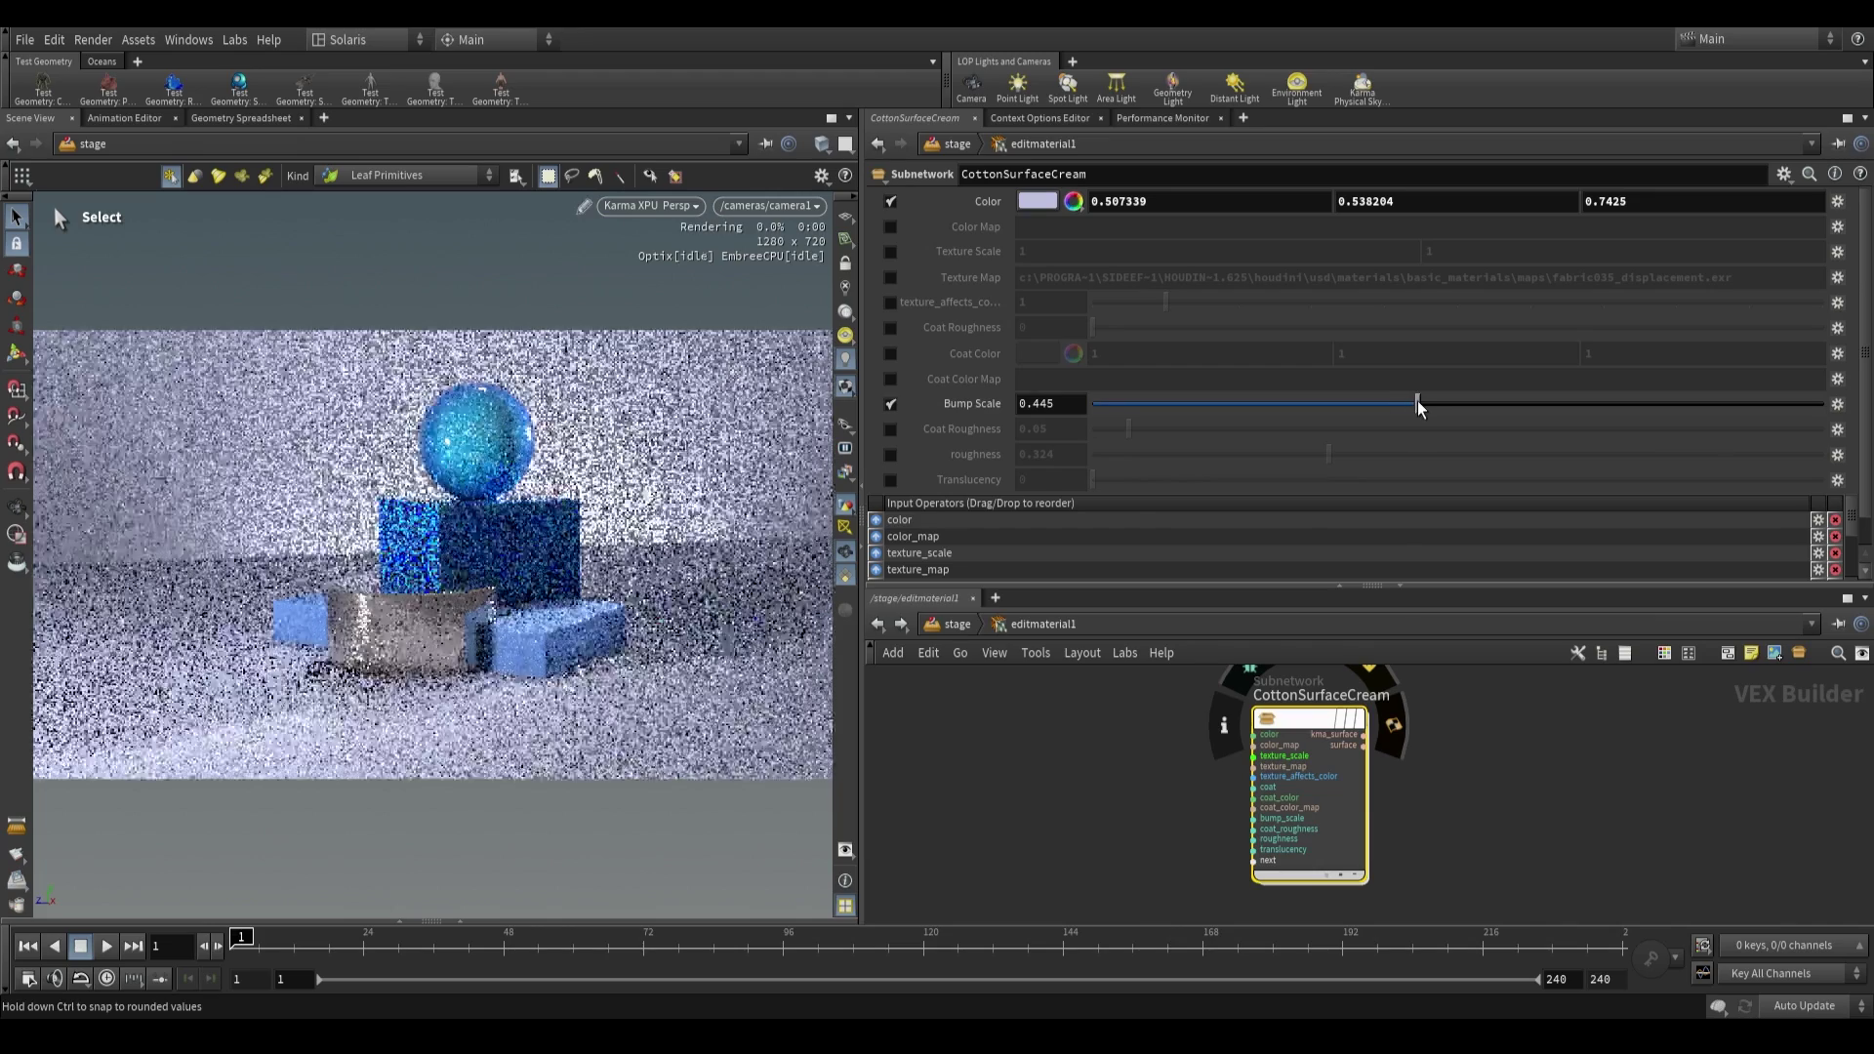
pyautogui.press('u')
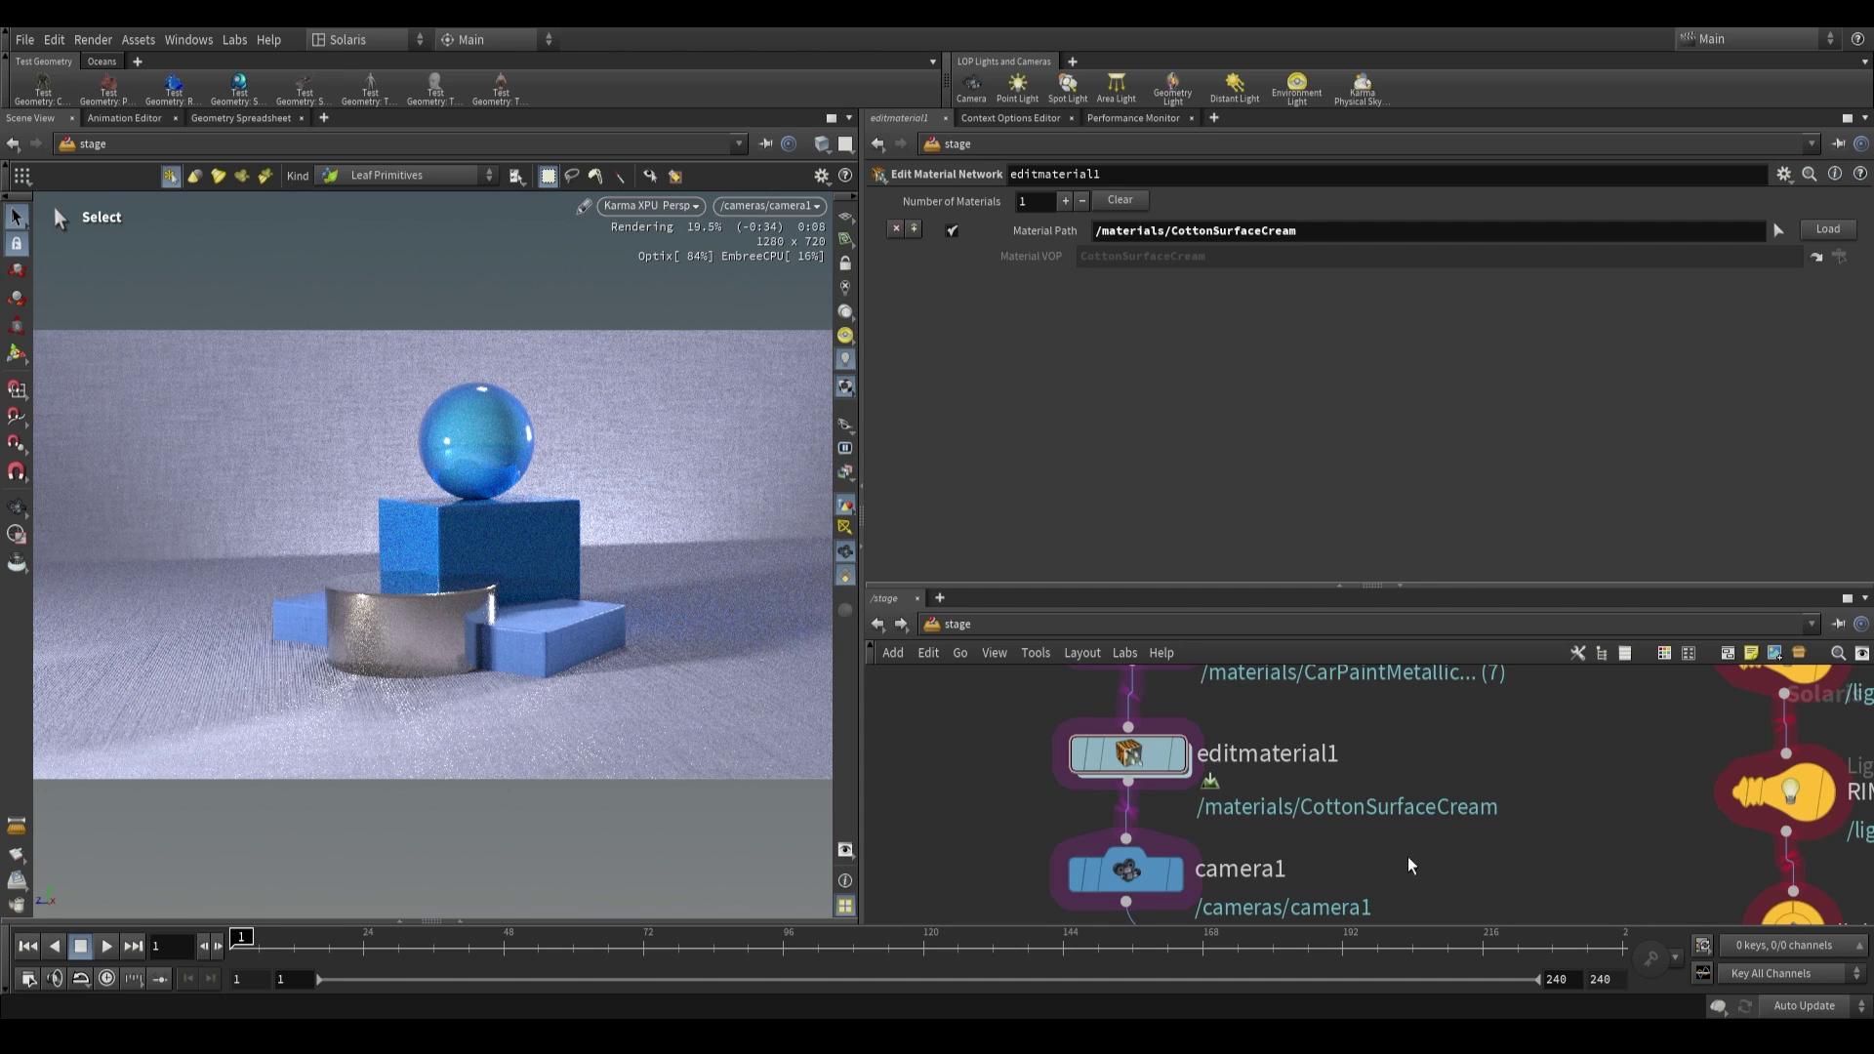
# - Delete the materiallinker1 and editmaterial1 nodes from the stage network
pyautogui.scroll(-5, 1410, 866)
pyautogui.scroll(-3, 1304, 797)
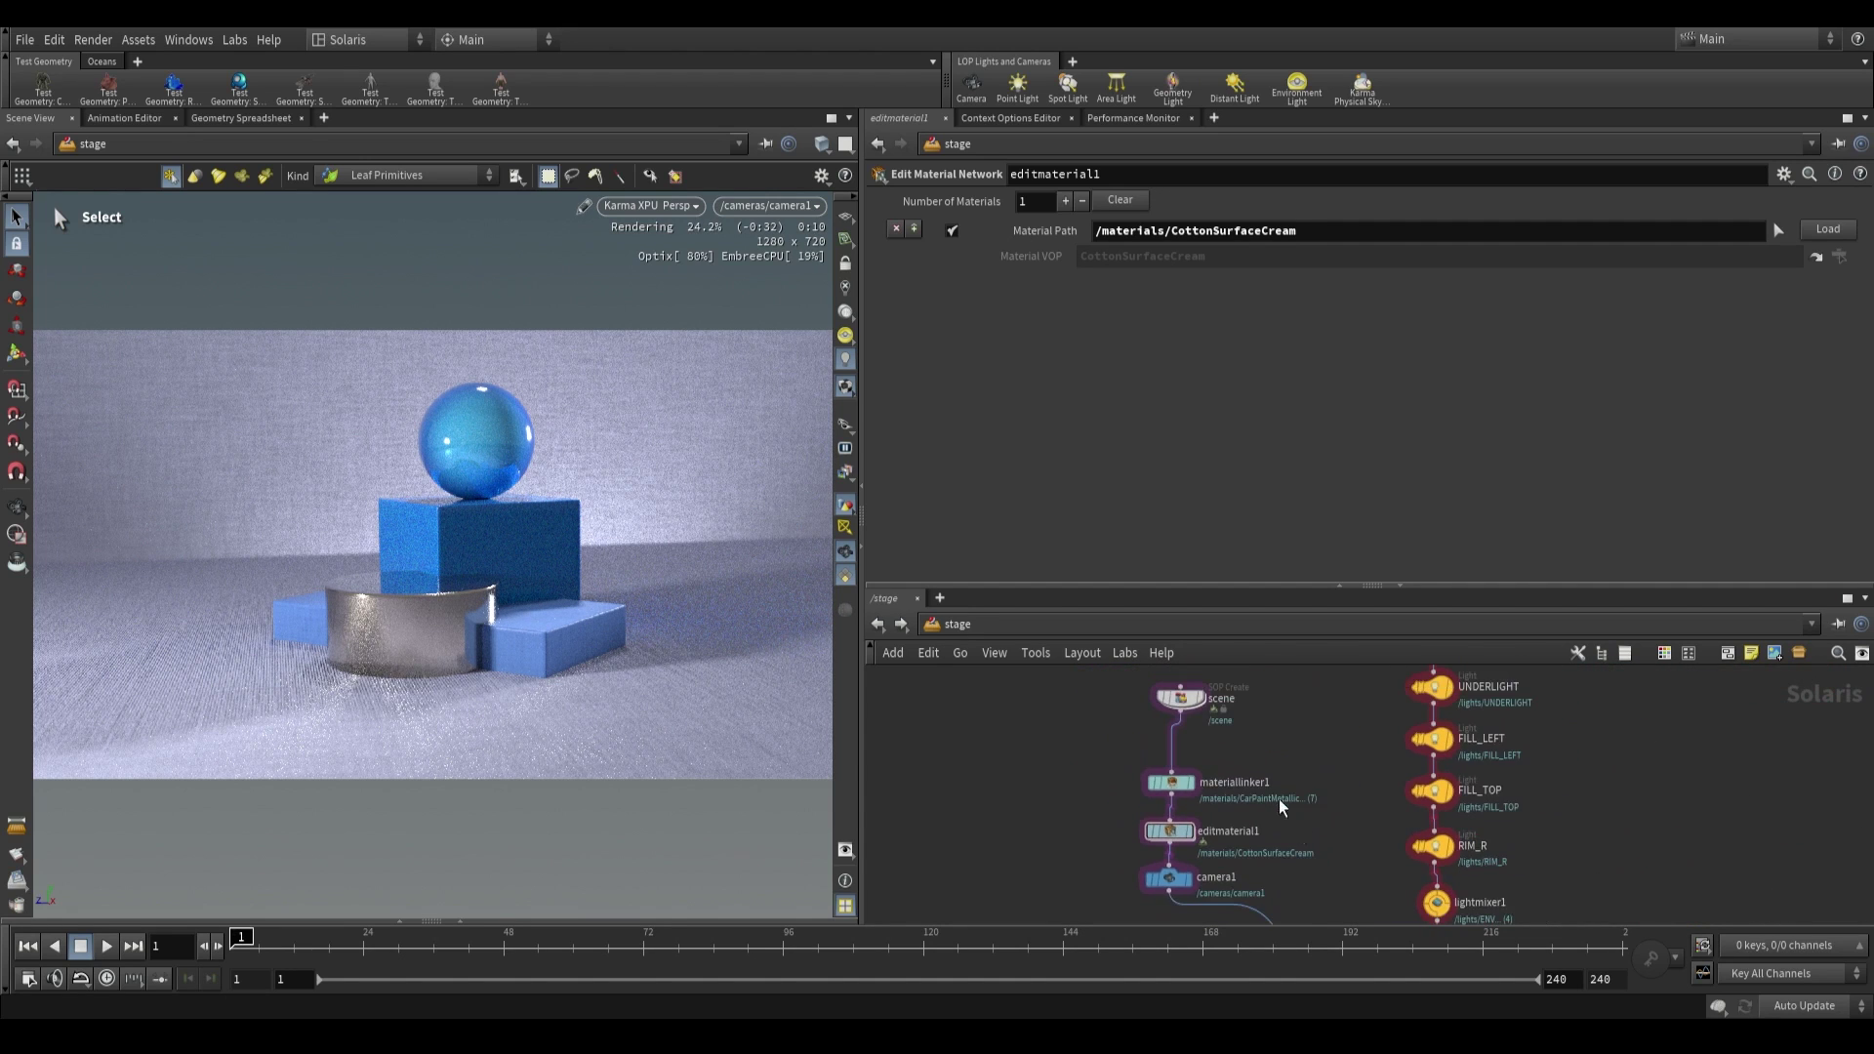
pyautogui.moveTo(1117, 840); pyautogui.dragTo(1293, 761)
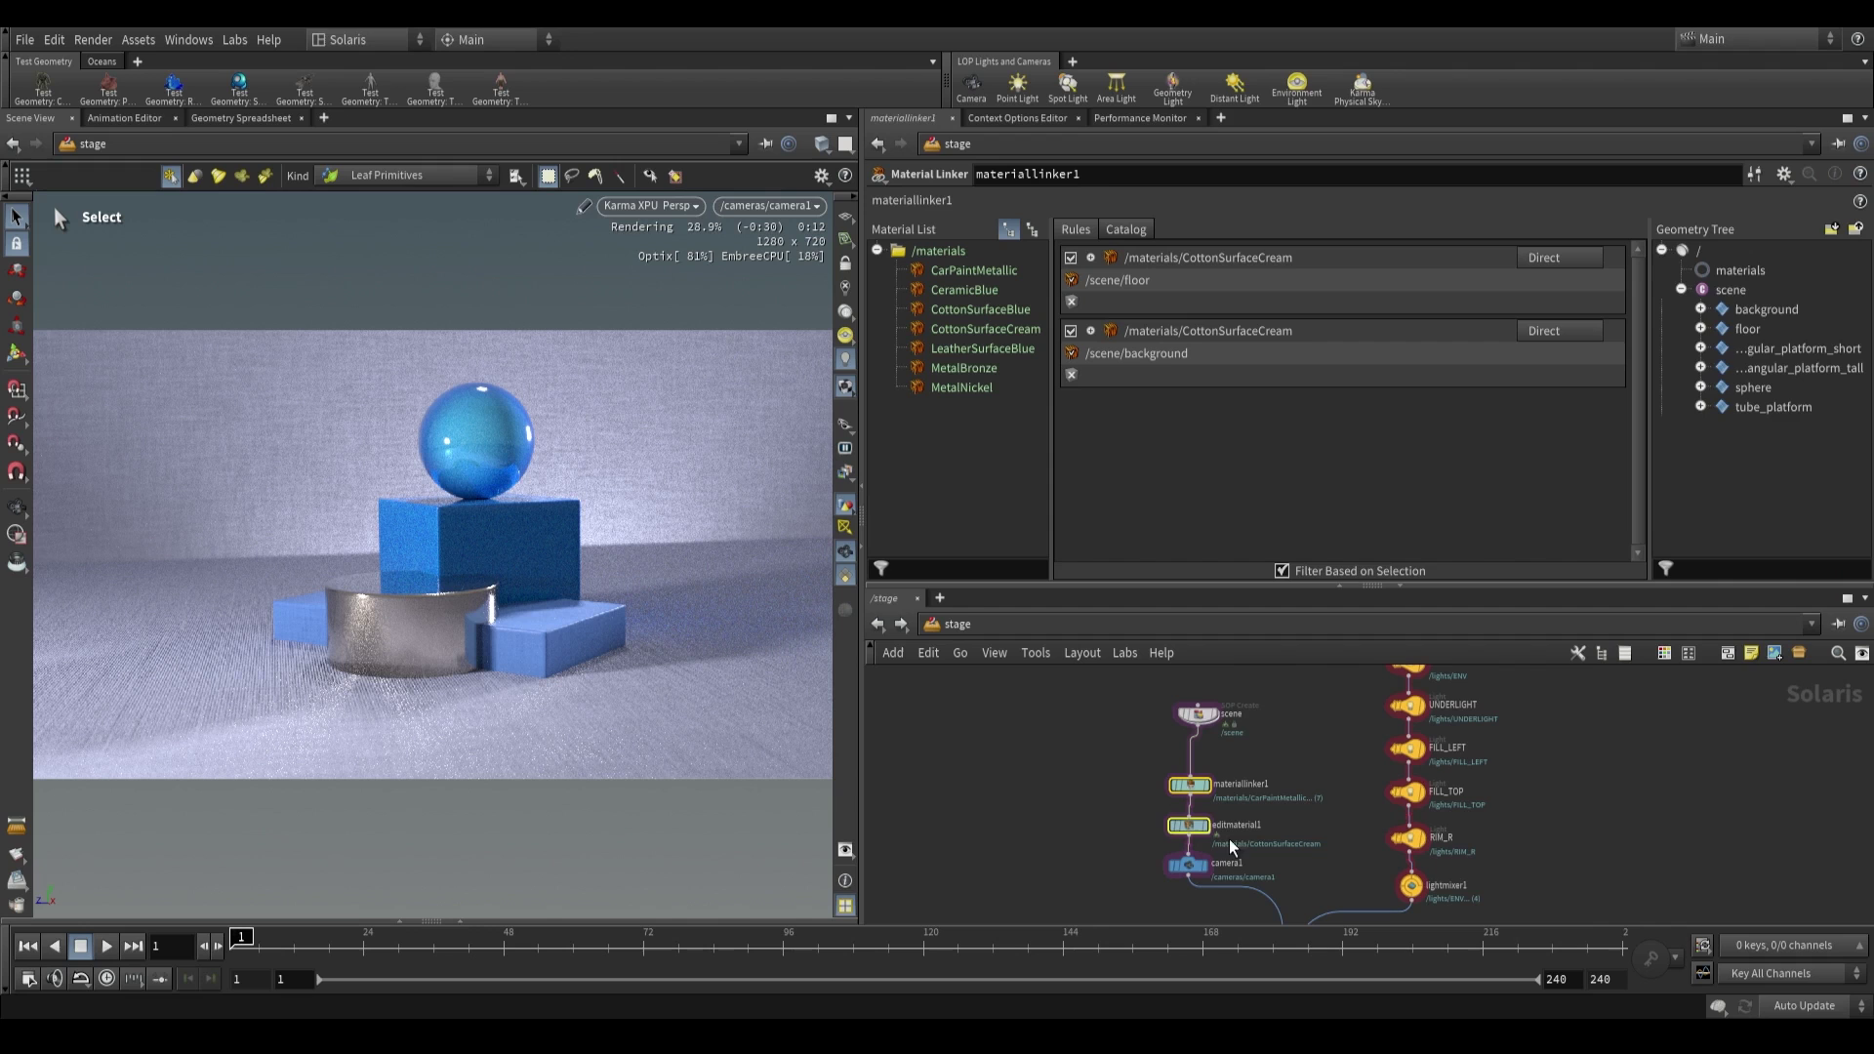
pyautogui.scroll(3, 1202, 822)
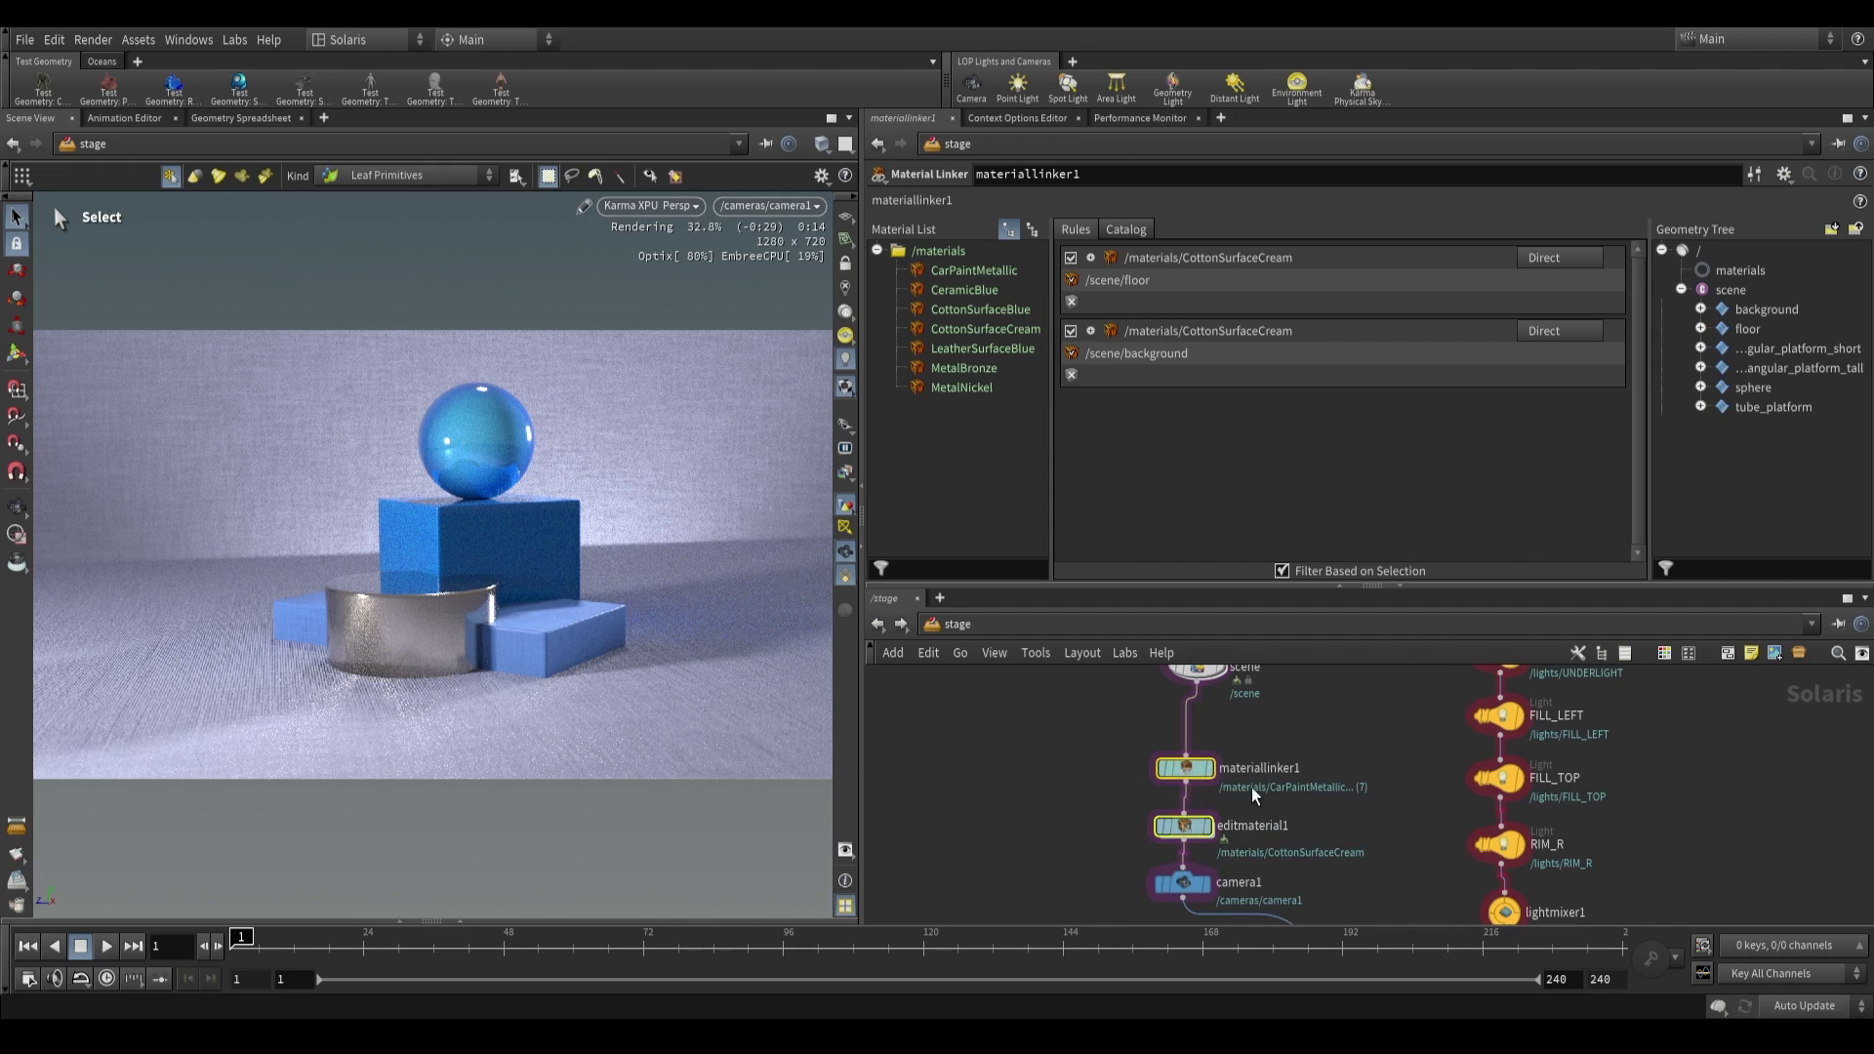
pyautogui.press('Delete')
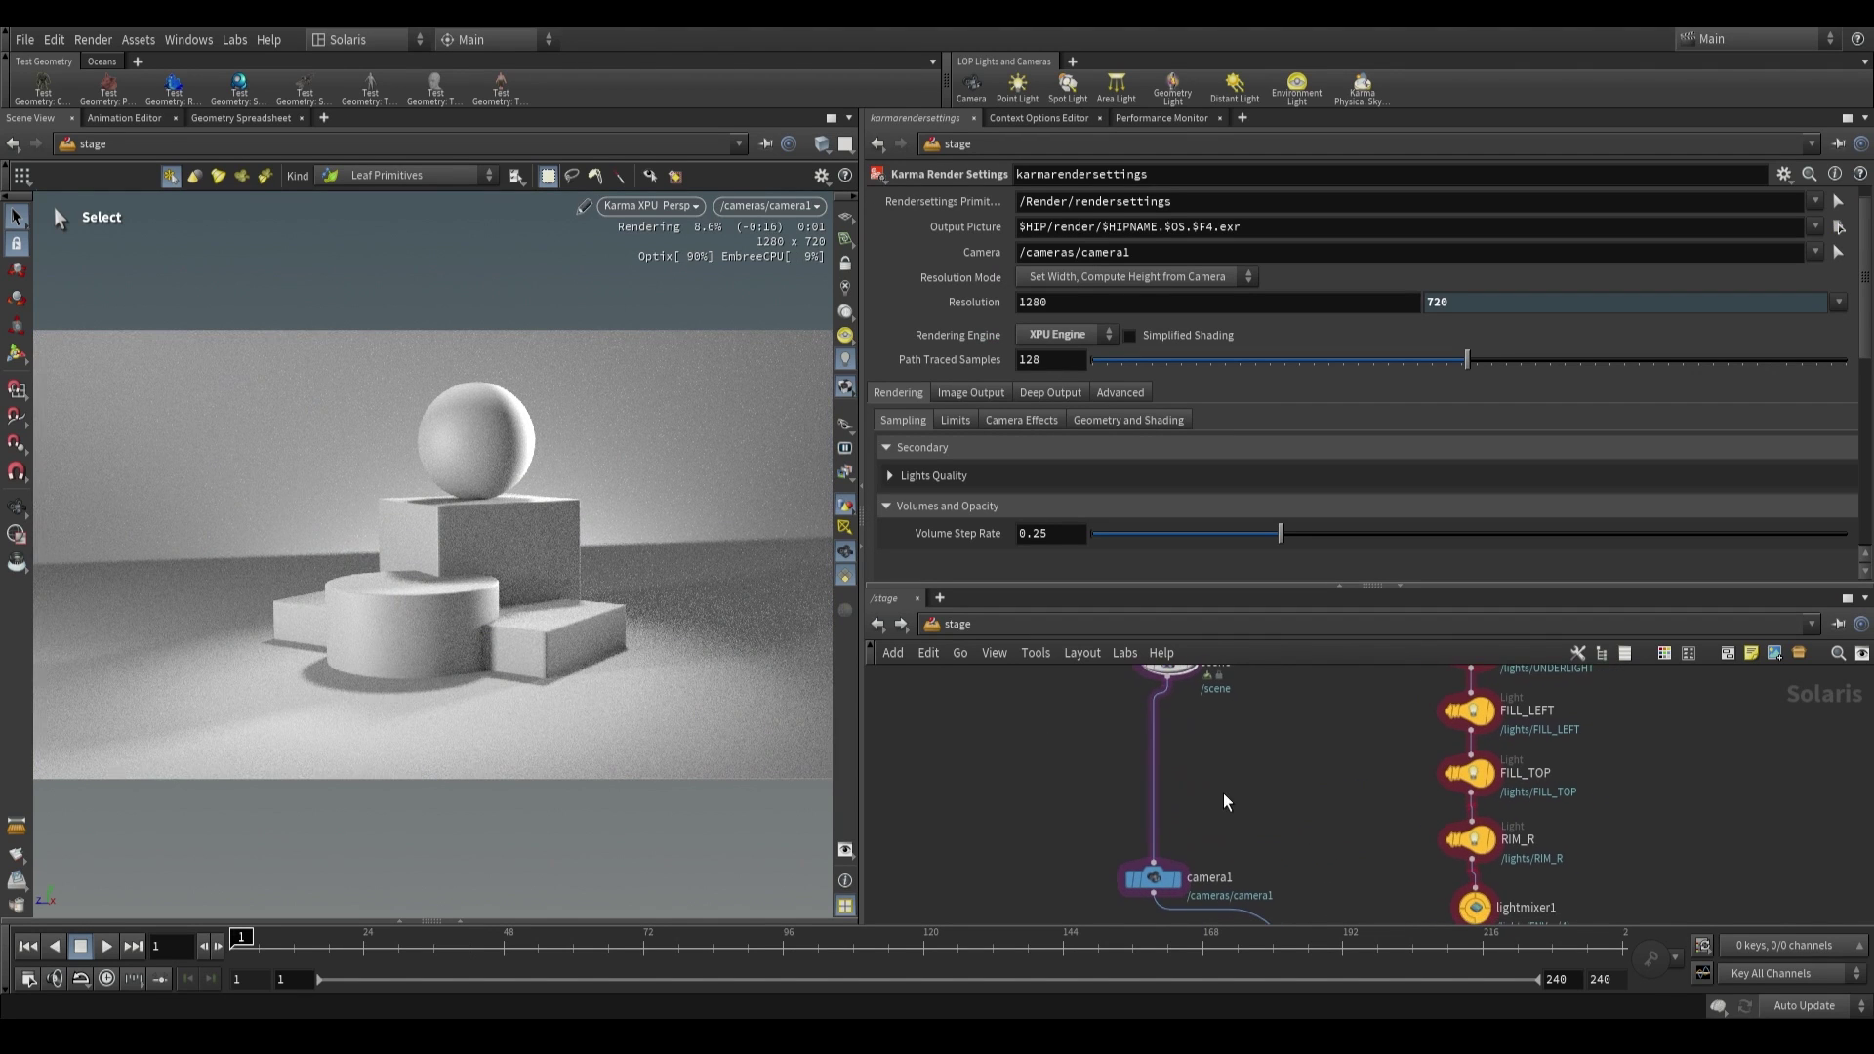
# - Add a new Material Linker node on the wire between scene and camera1
pyautogui.press('Tab')
pyautogui.write('ma')
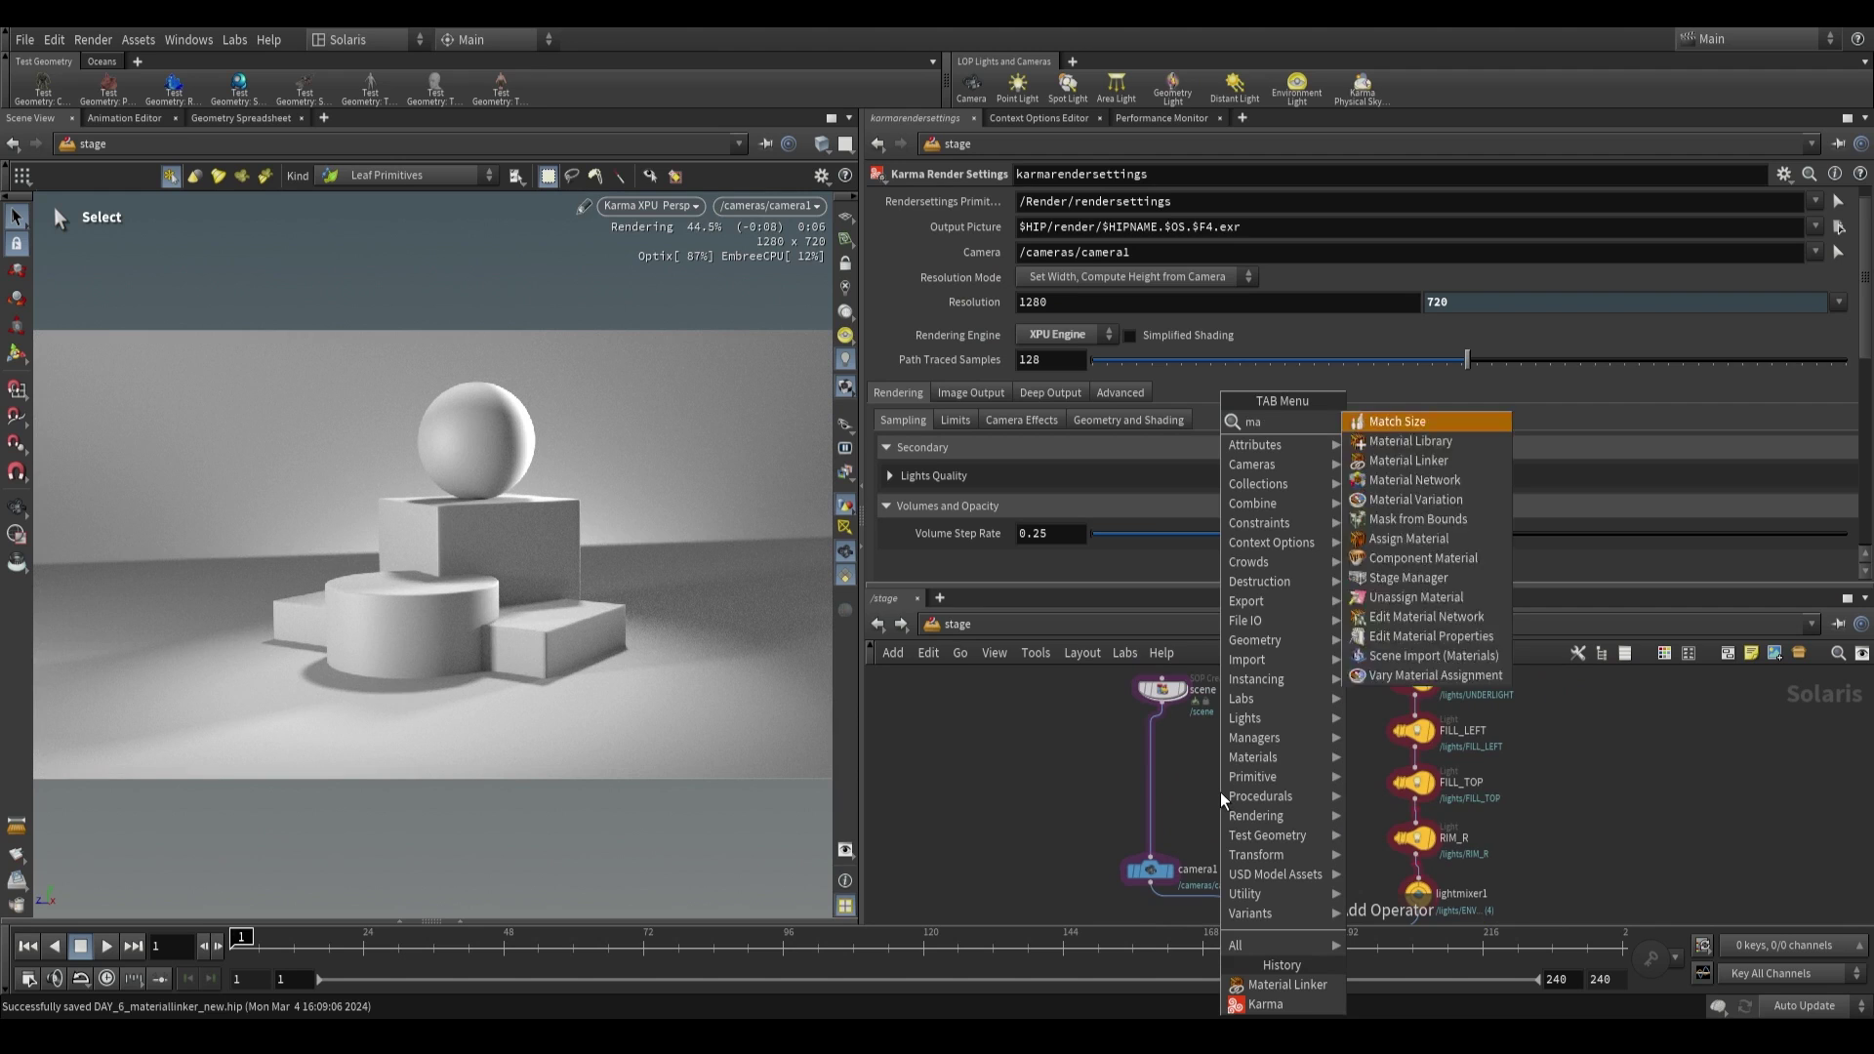
pyautogui.write('terial')
pyautogui.press('Down')
pyautogui.press('Return')
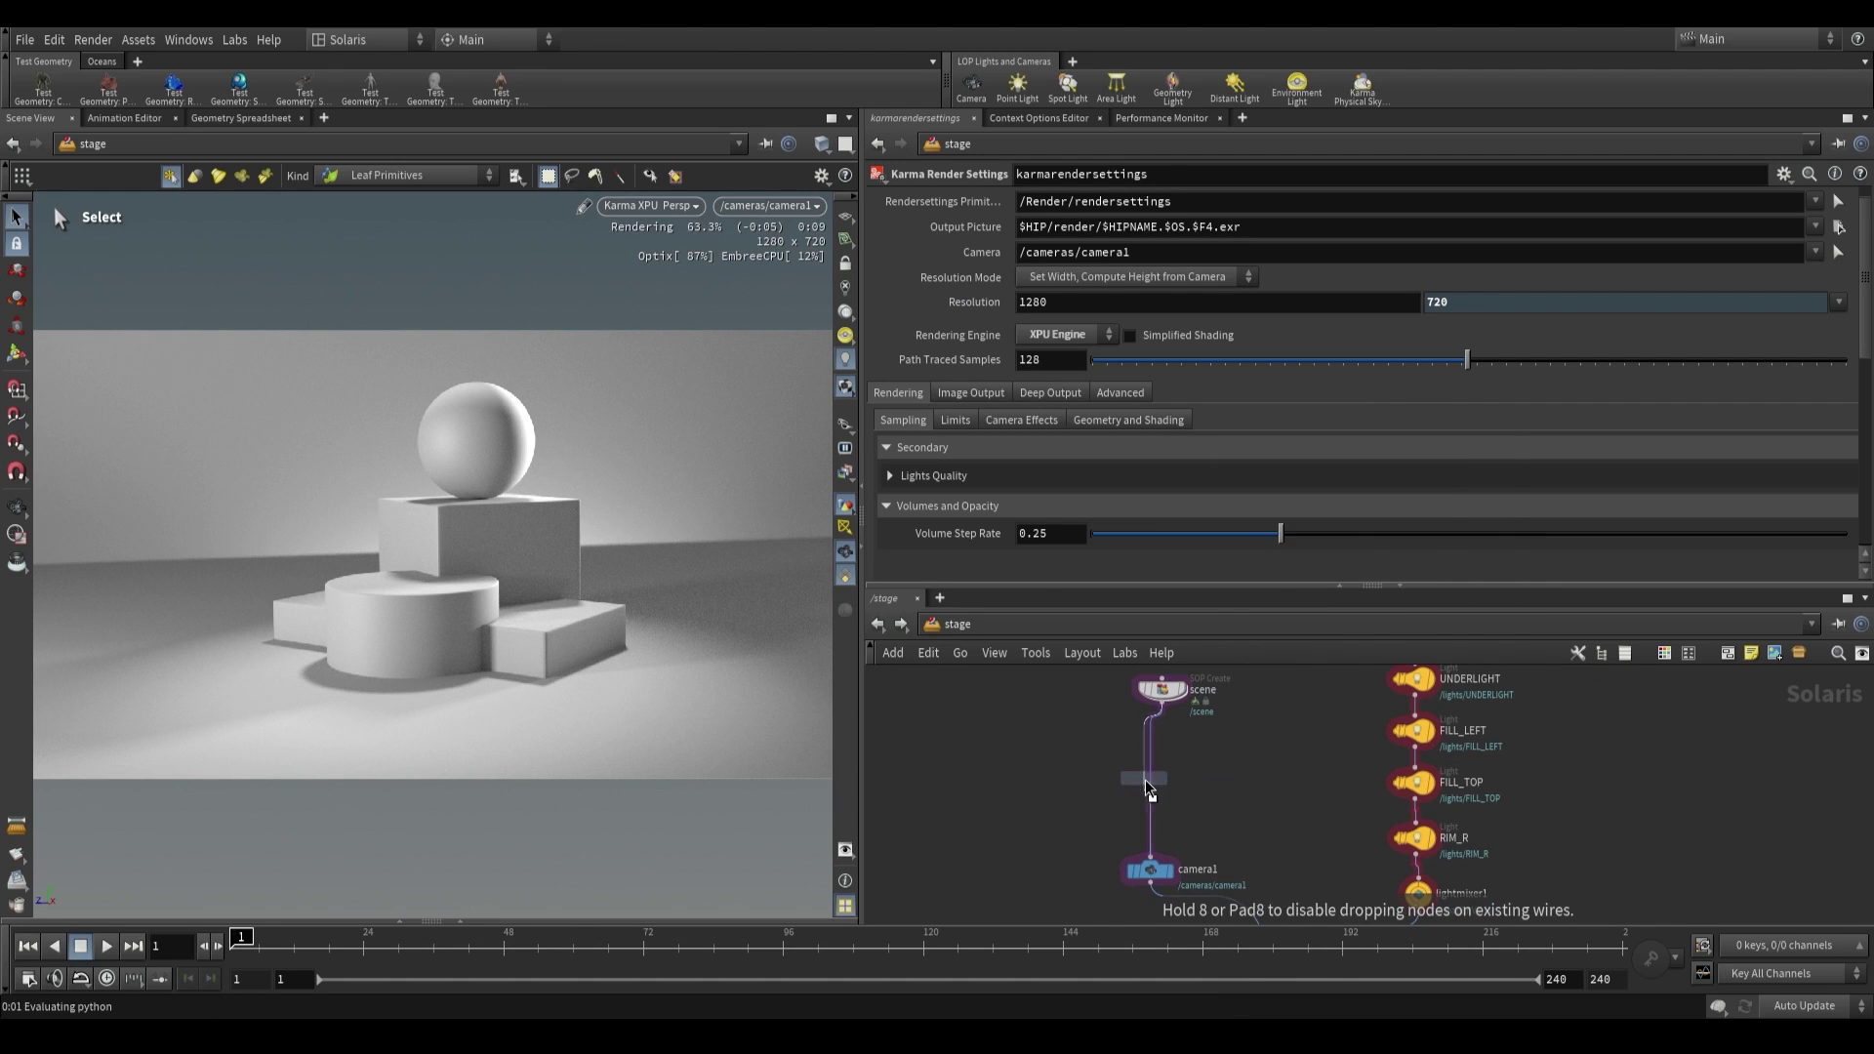
pyautogui.click(1152, 777)
# - Open the AMD MaterialX Library in the catalog, using a new amd_saved_materials folder under $HIP as the download location
pyautogui.click(1125, 230)
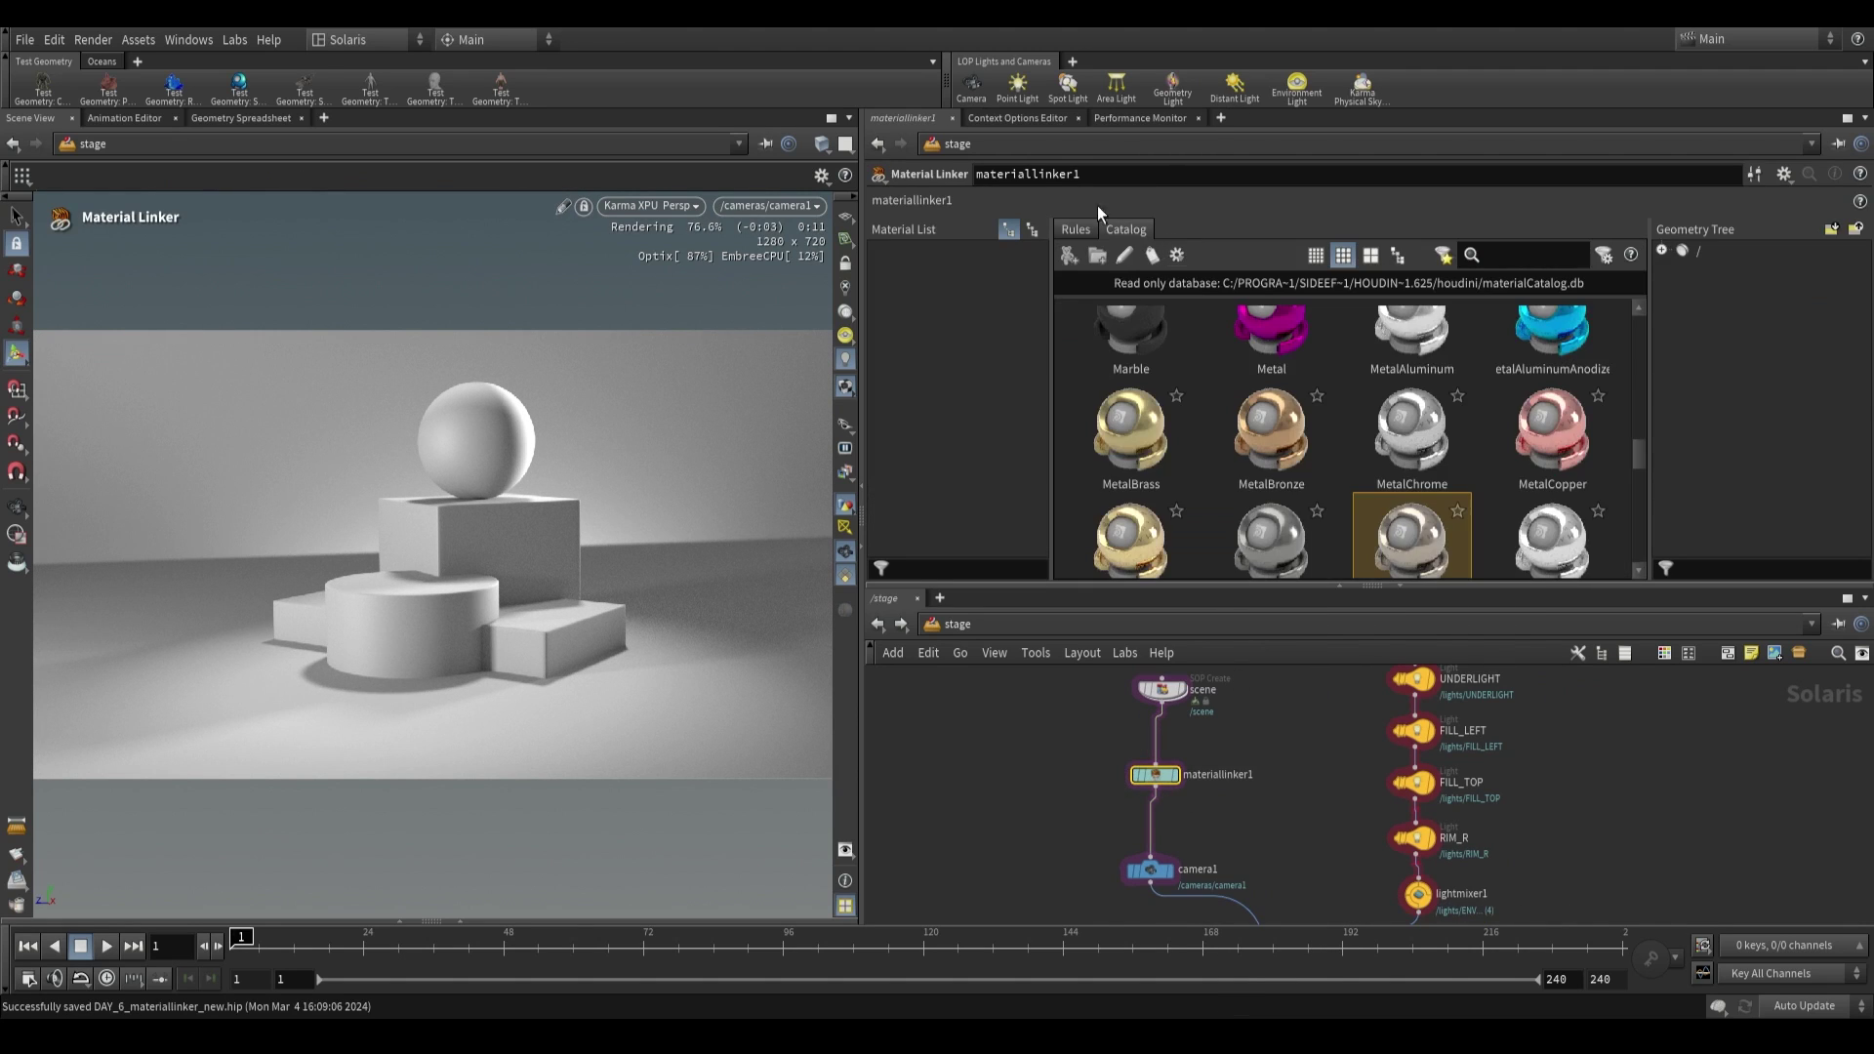
pyautogui.click(1177, 254)
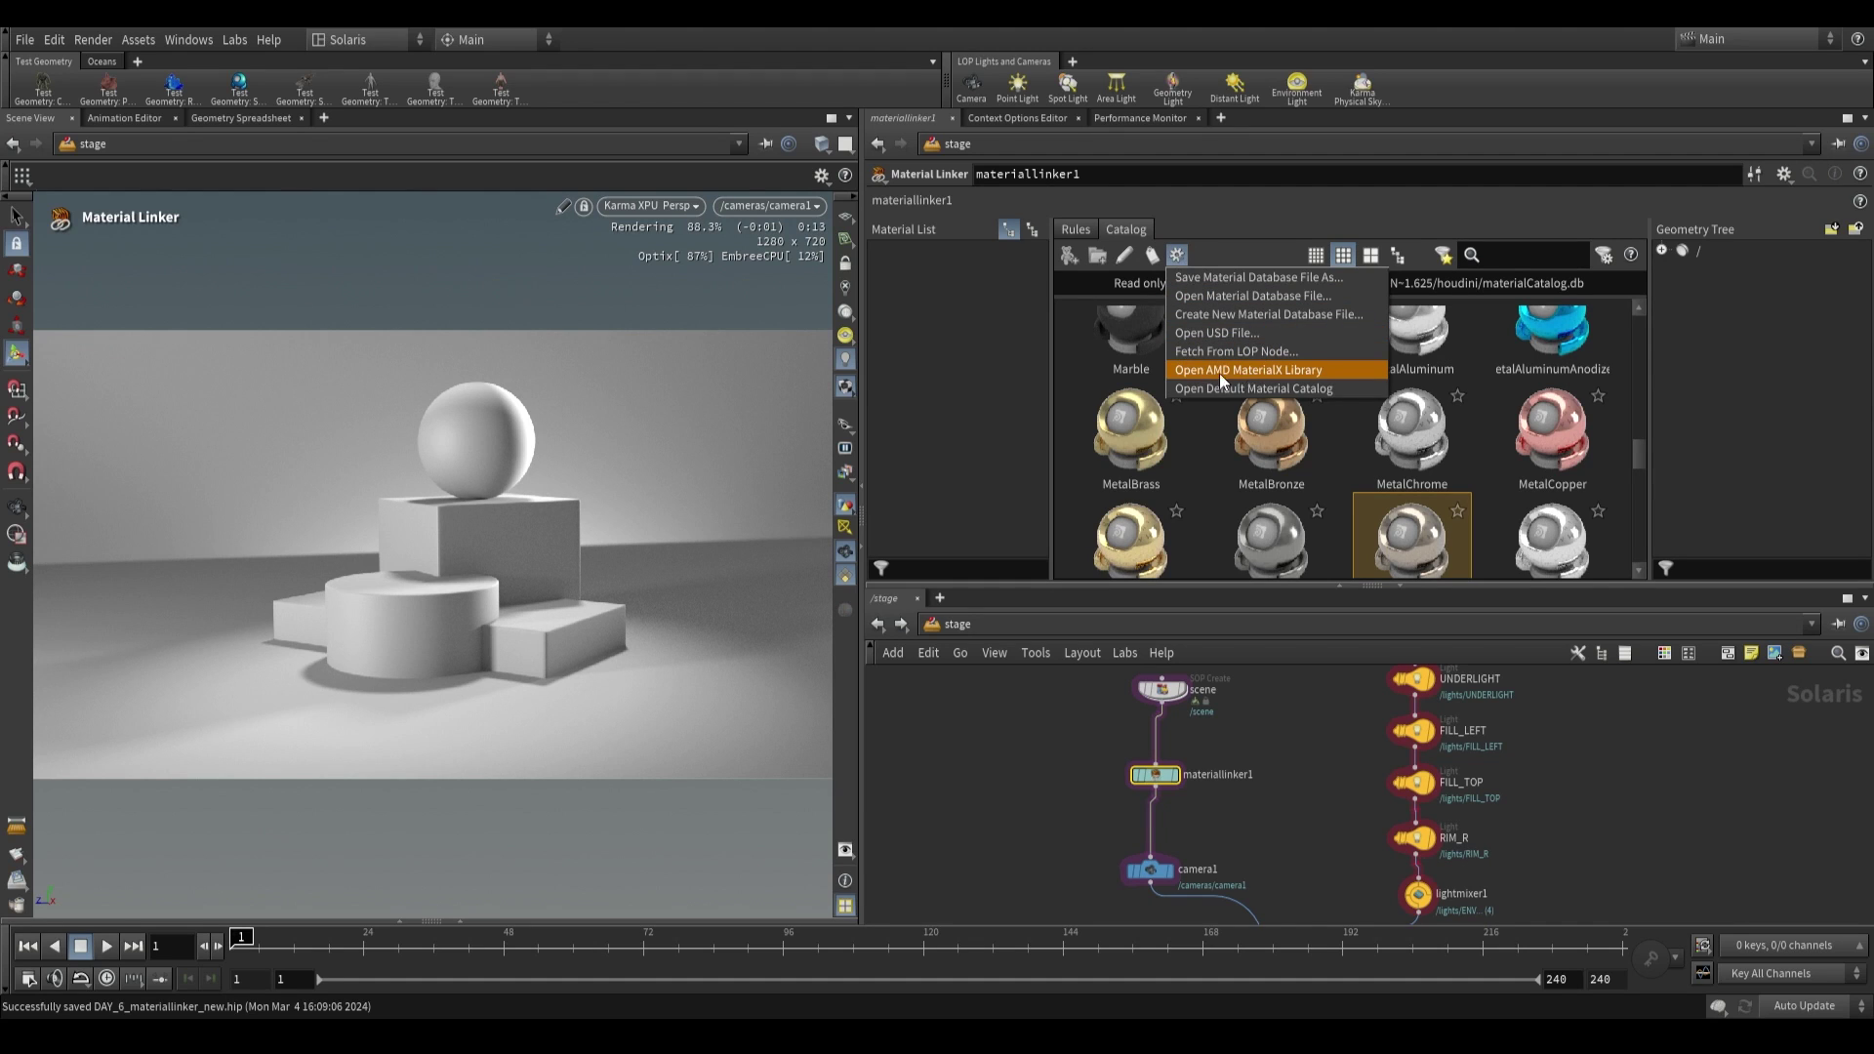
pyautogui.click(1296, 371)
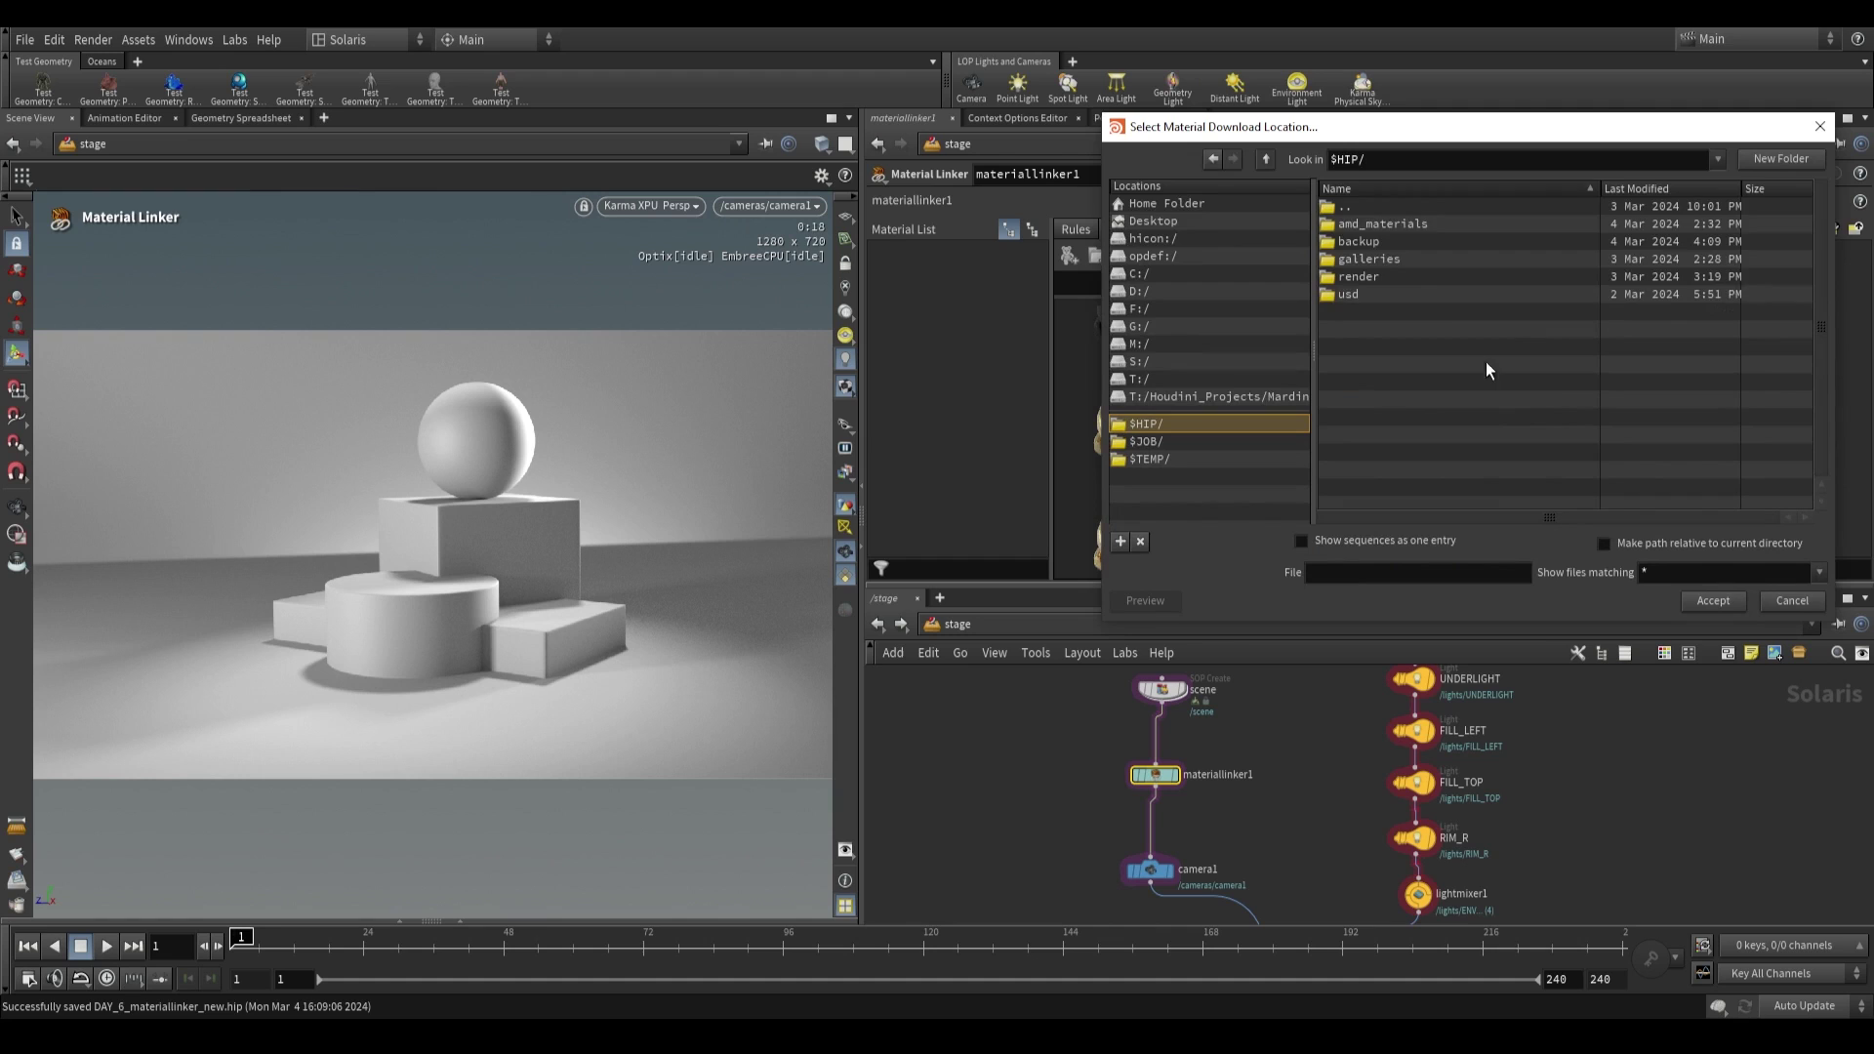
pyautogui.click(1769, 159)
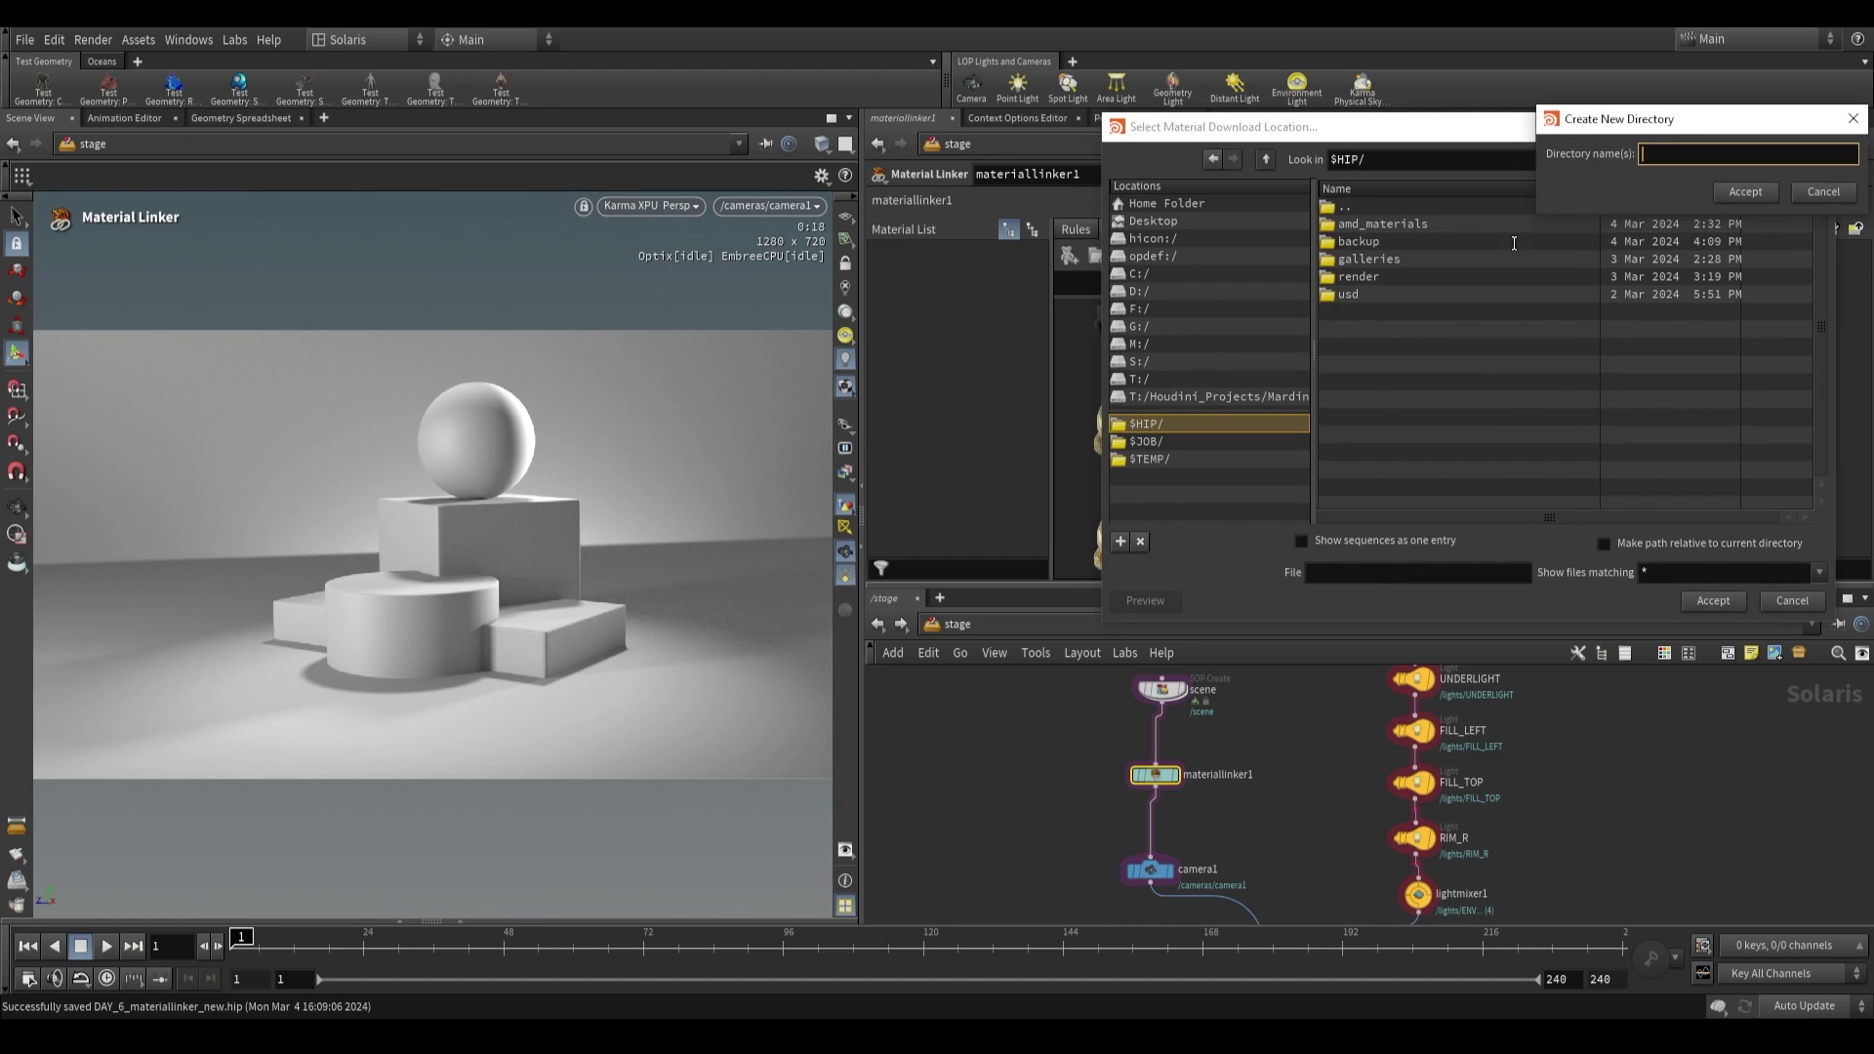
pyautogui.write('amd_')
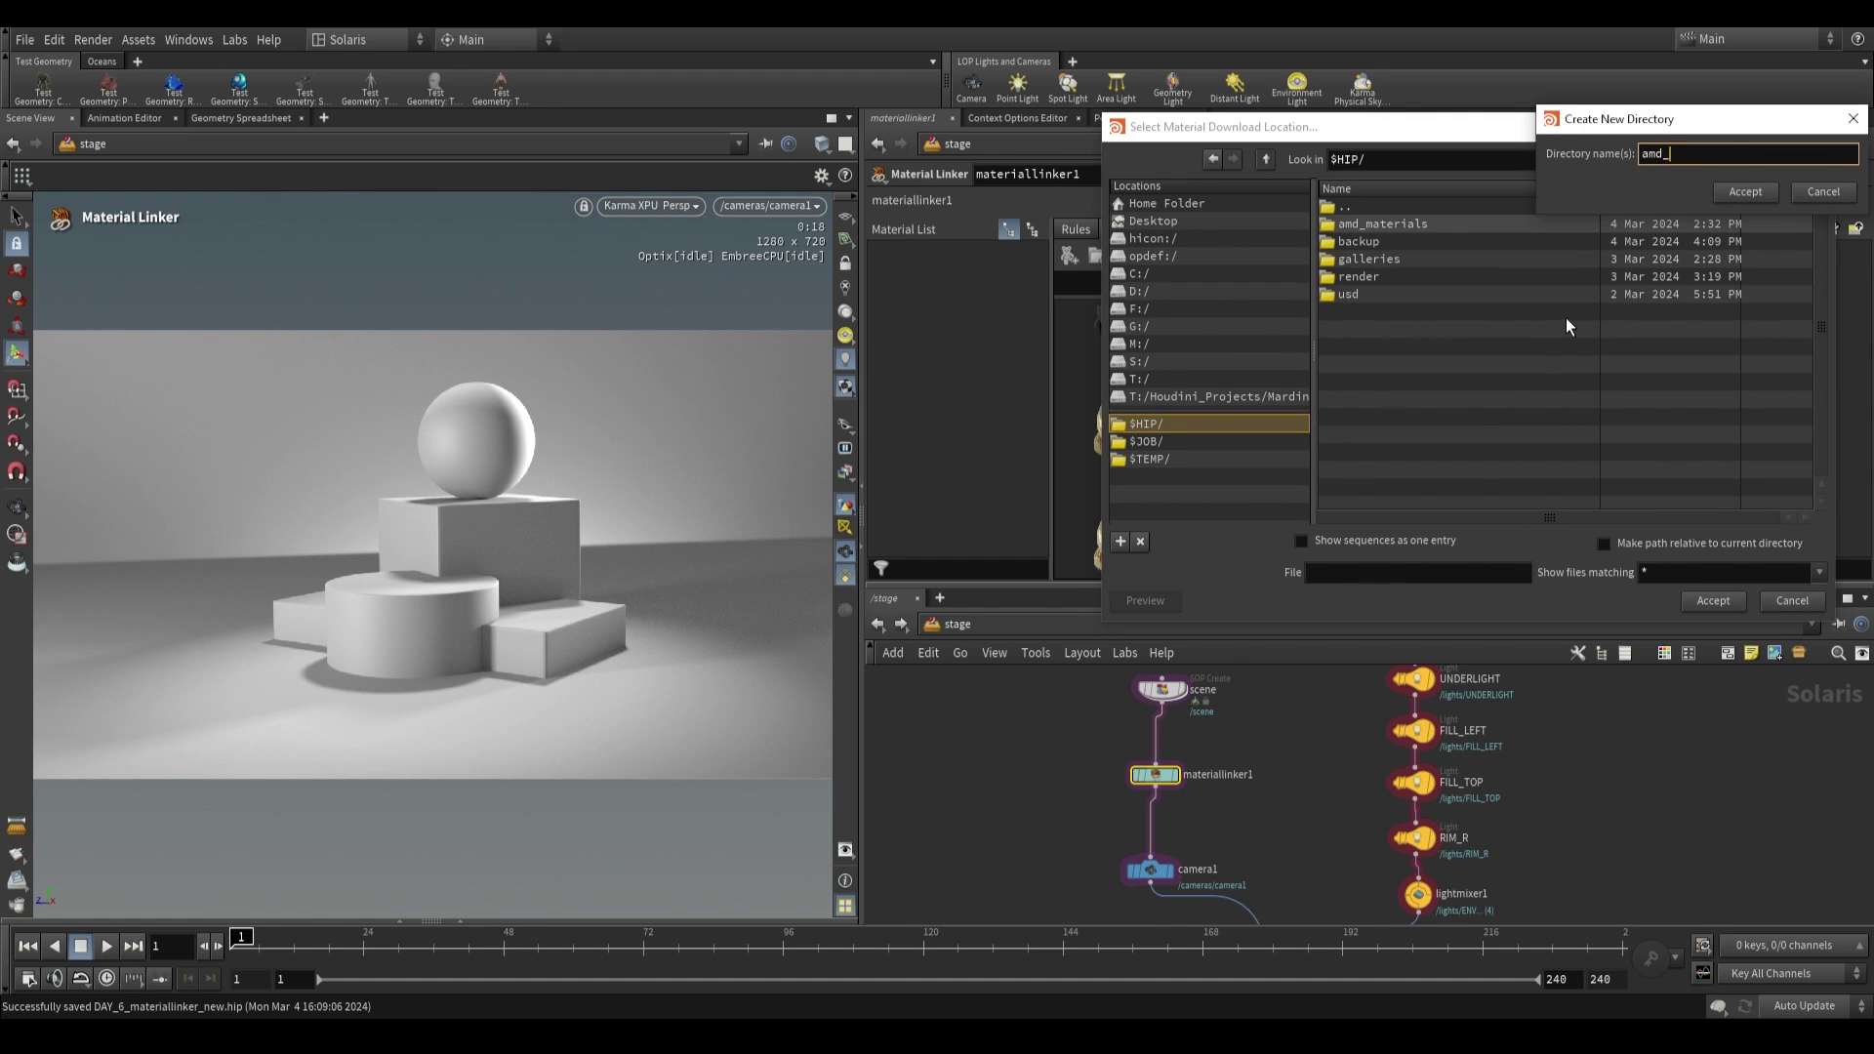
pyautogui.write('saved_materials')
pyautogui.press('Return')
pyautogui.click(1710, 605)
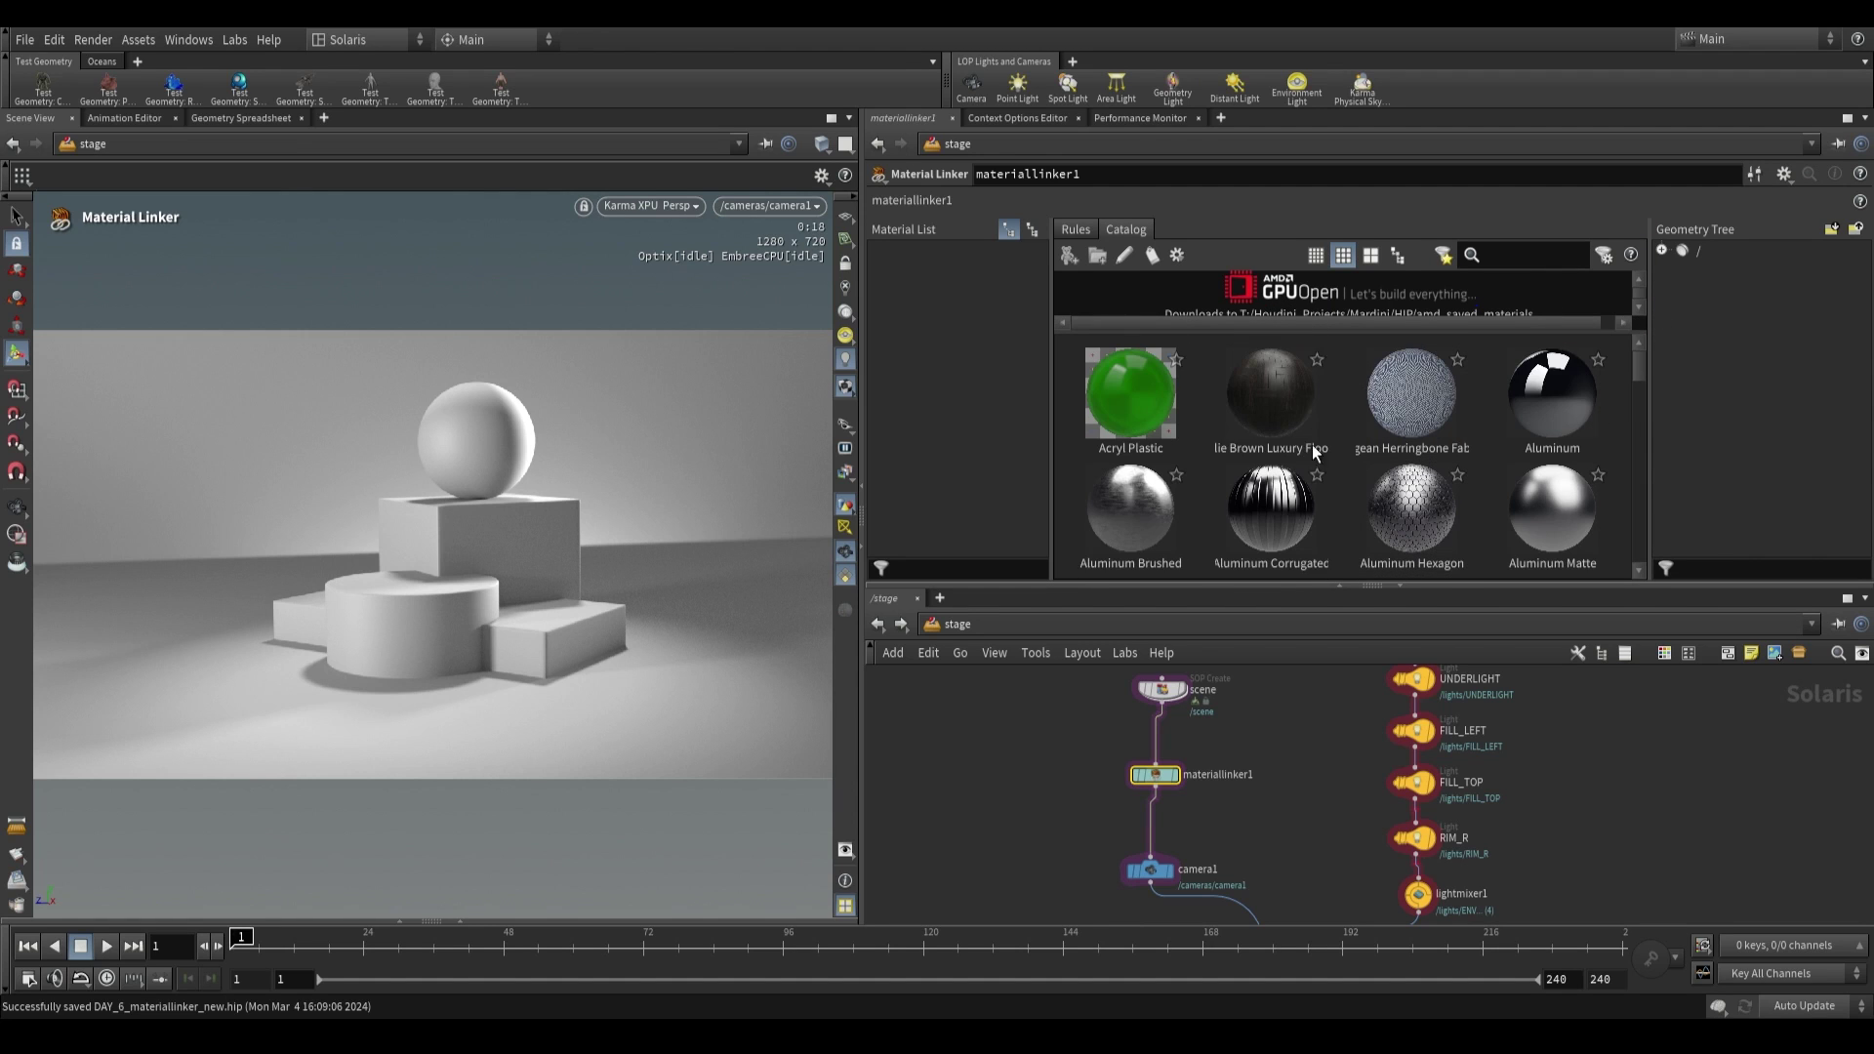
# - Show the catalog as a category tree and add Gaize Dark Walnut Mosaic from Interior Flooring to the material list
pyautogui.click(1397, 255)
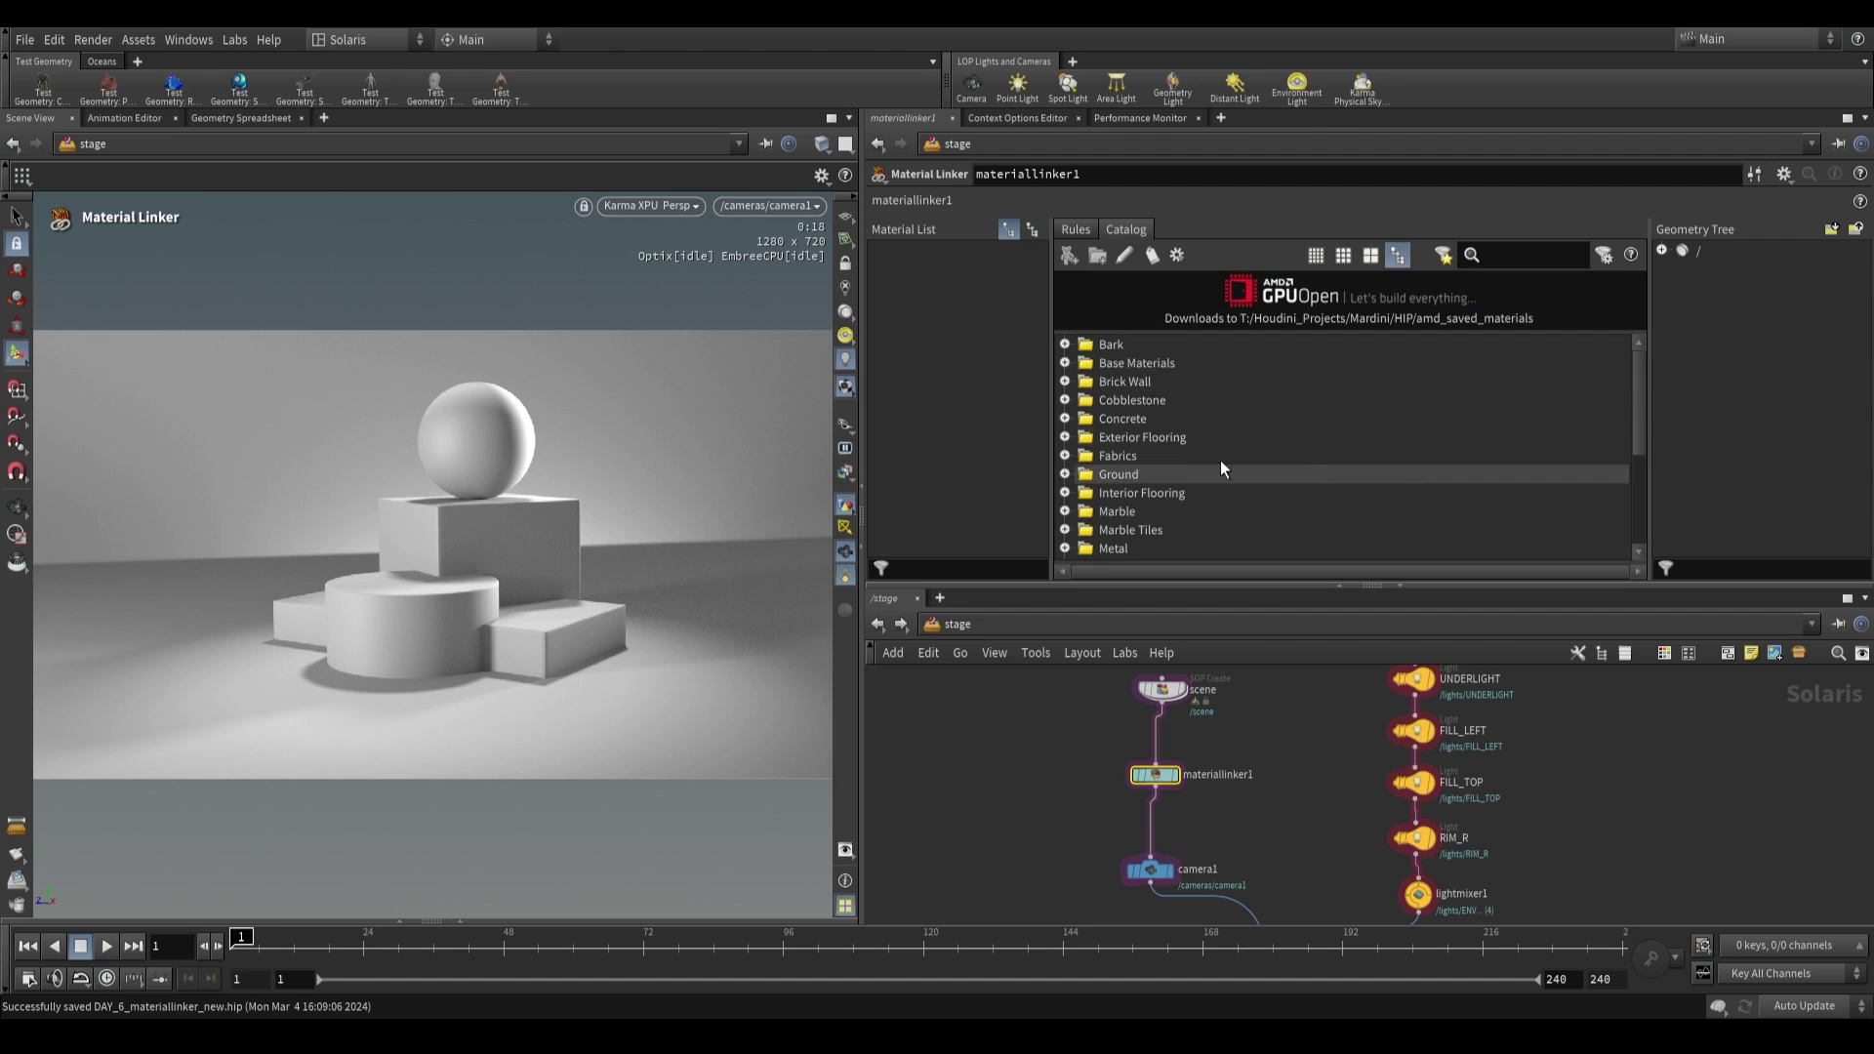
pyautogui.doubleClick(1085, 365)
pyautogui.click(1064, 365)
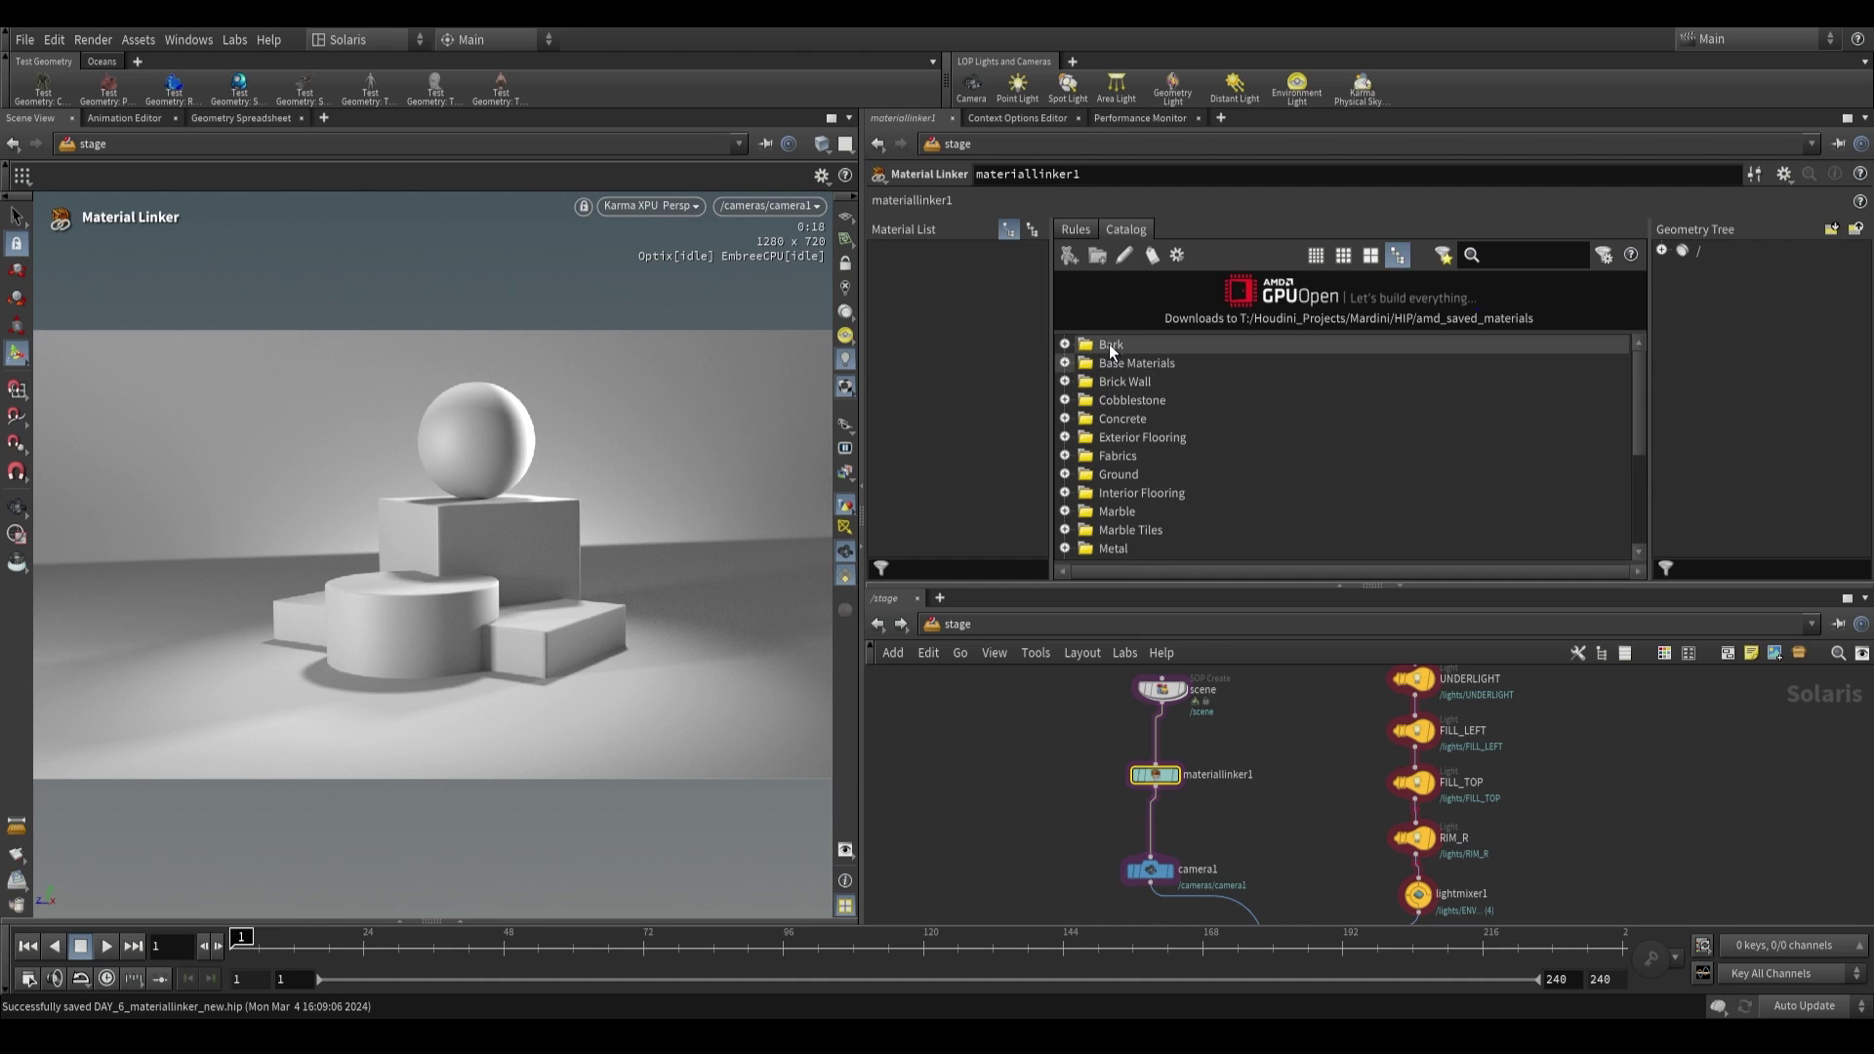
pyautogui.scroll(-4, 1140, 500)
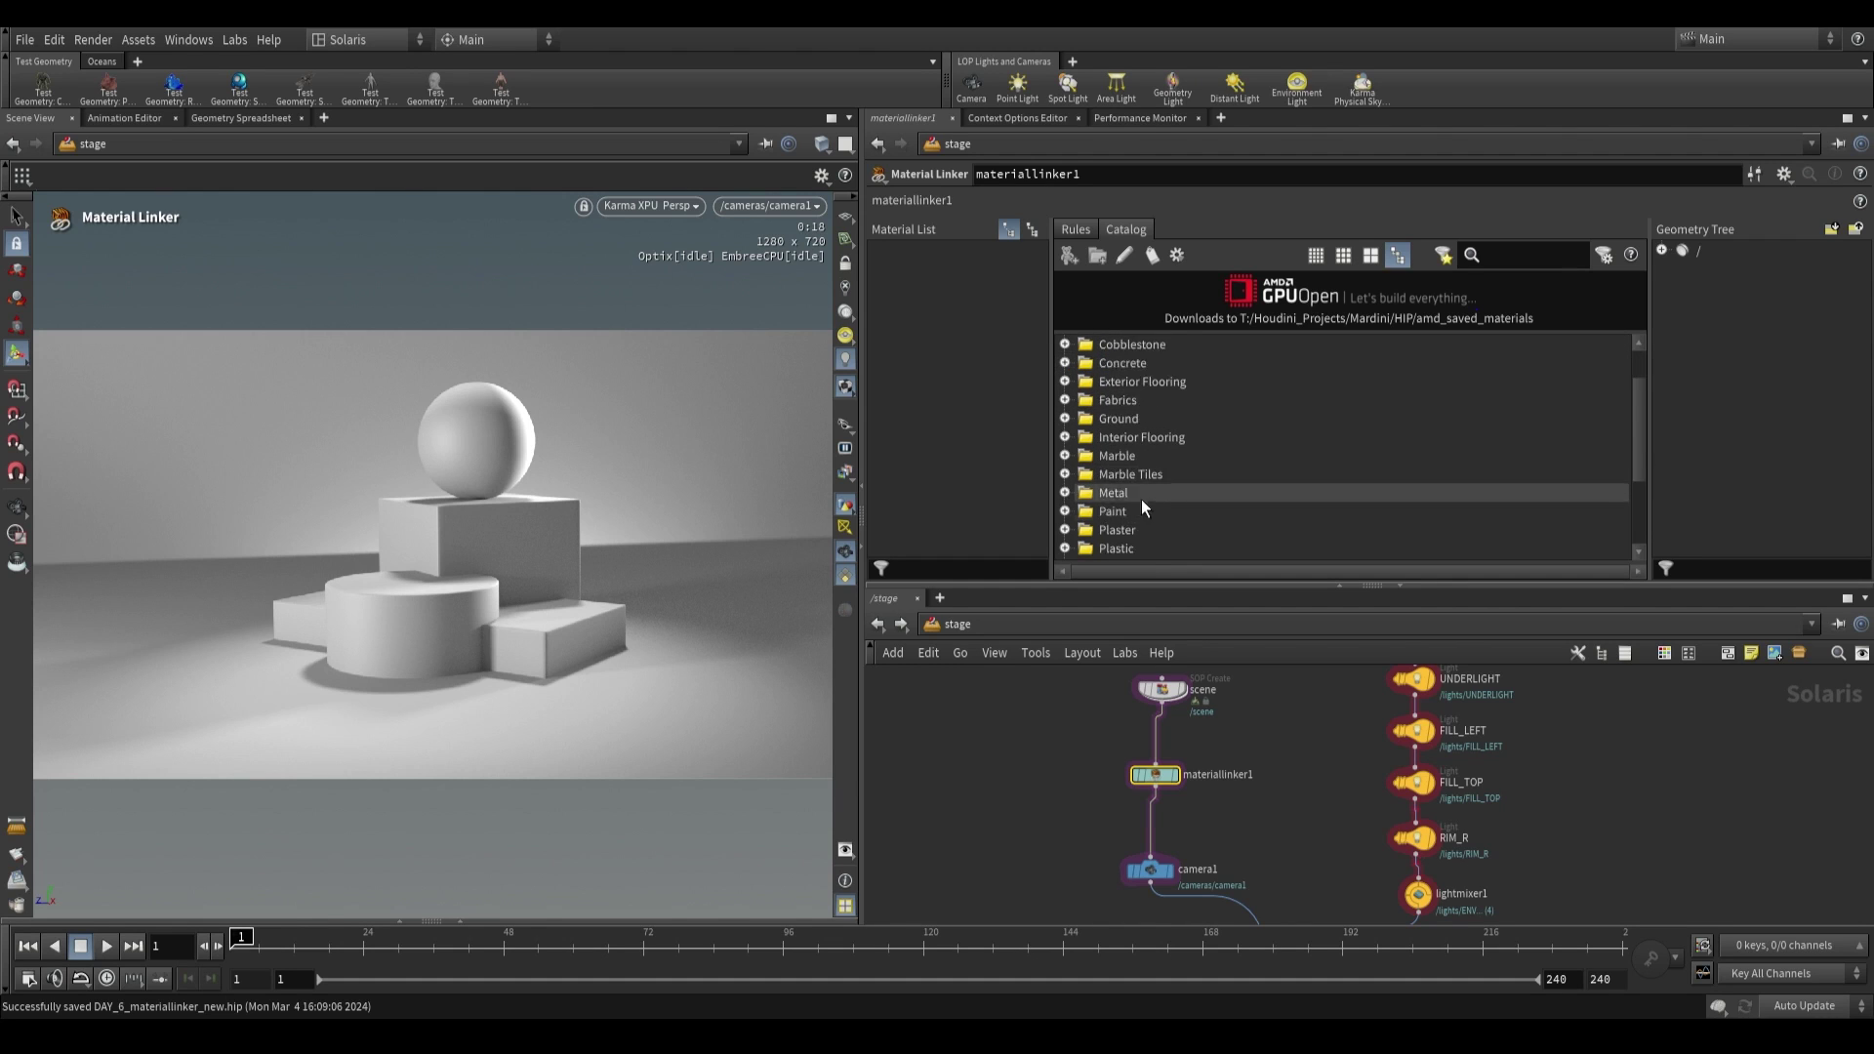
pyautogui.scroll(4, 1123, 507)
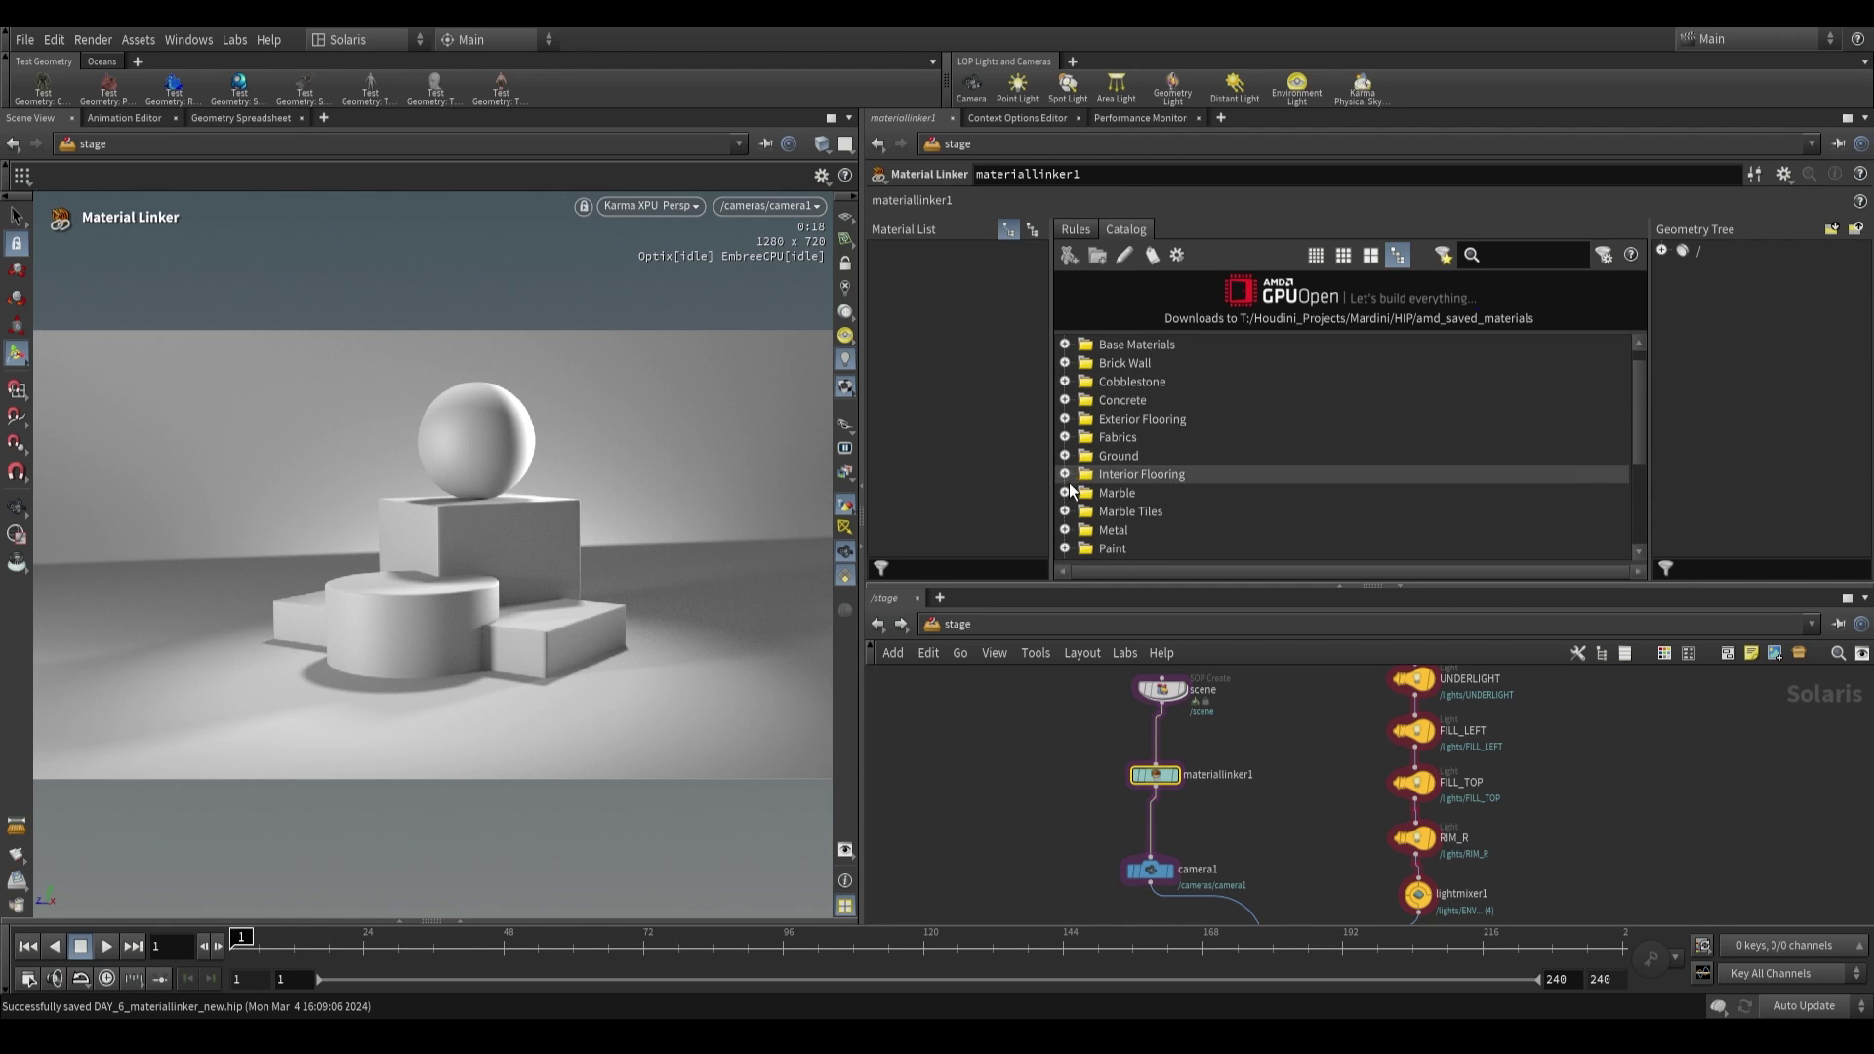
pyautogui.click(1065, 474)
pyautogui.scroll(-3, 1191, 479)
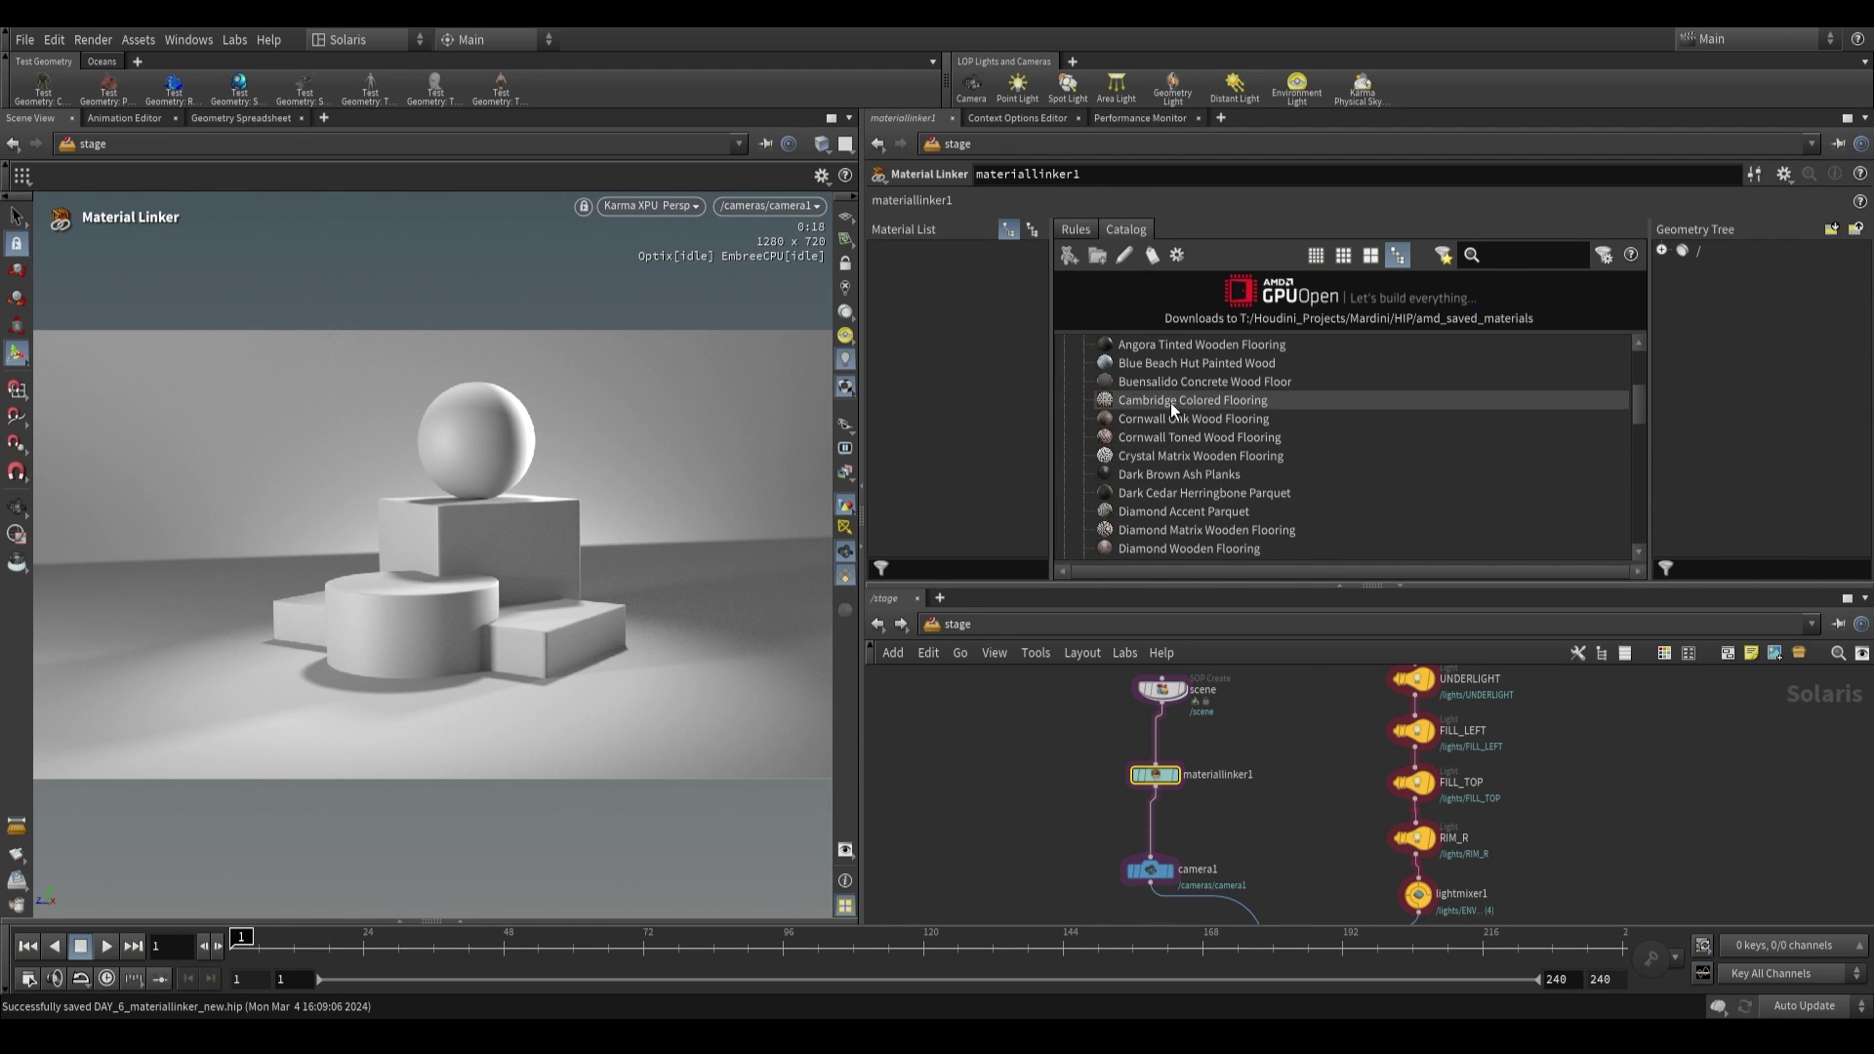
pyautogui.scroll(-3, 1197, 429)
pyautogui.moveTo(1187, 419); pyautogui.dragTo(947, 289)
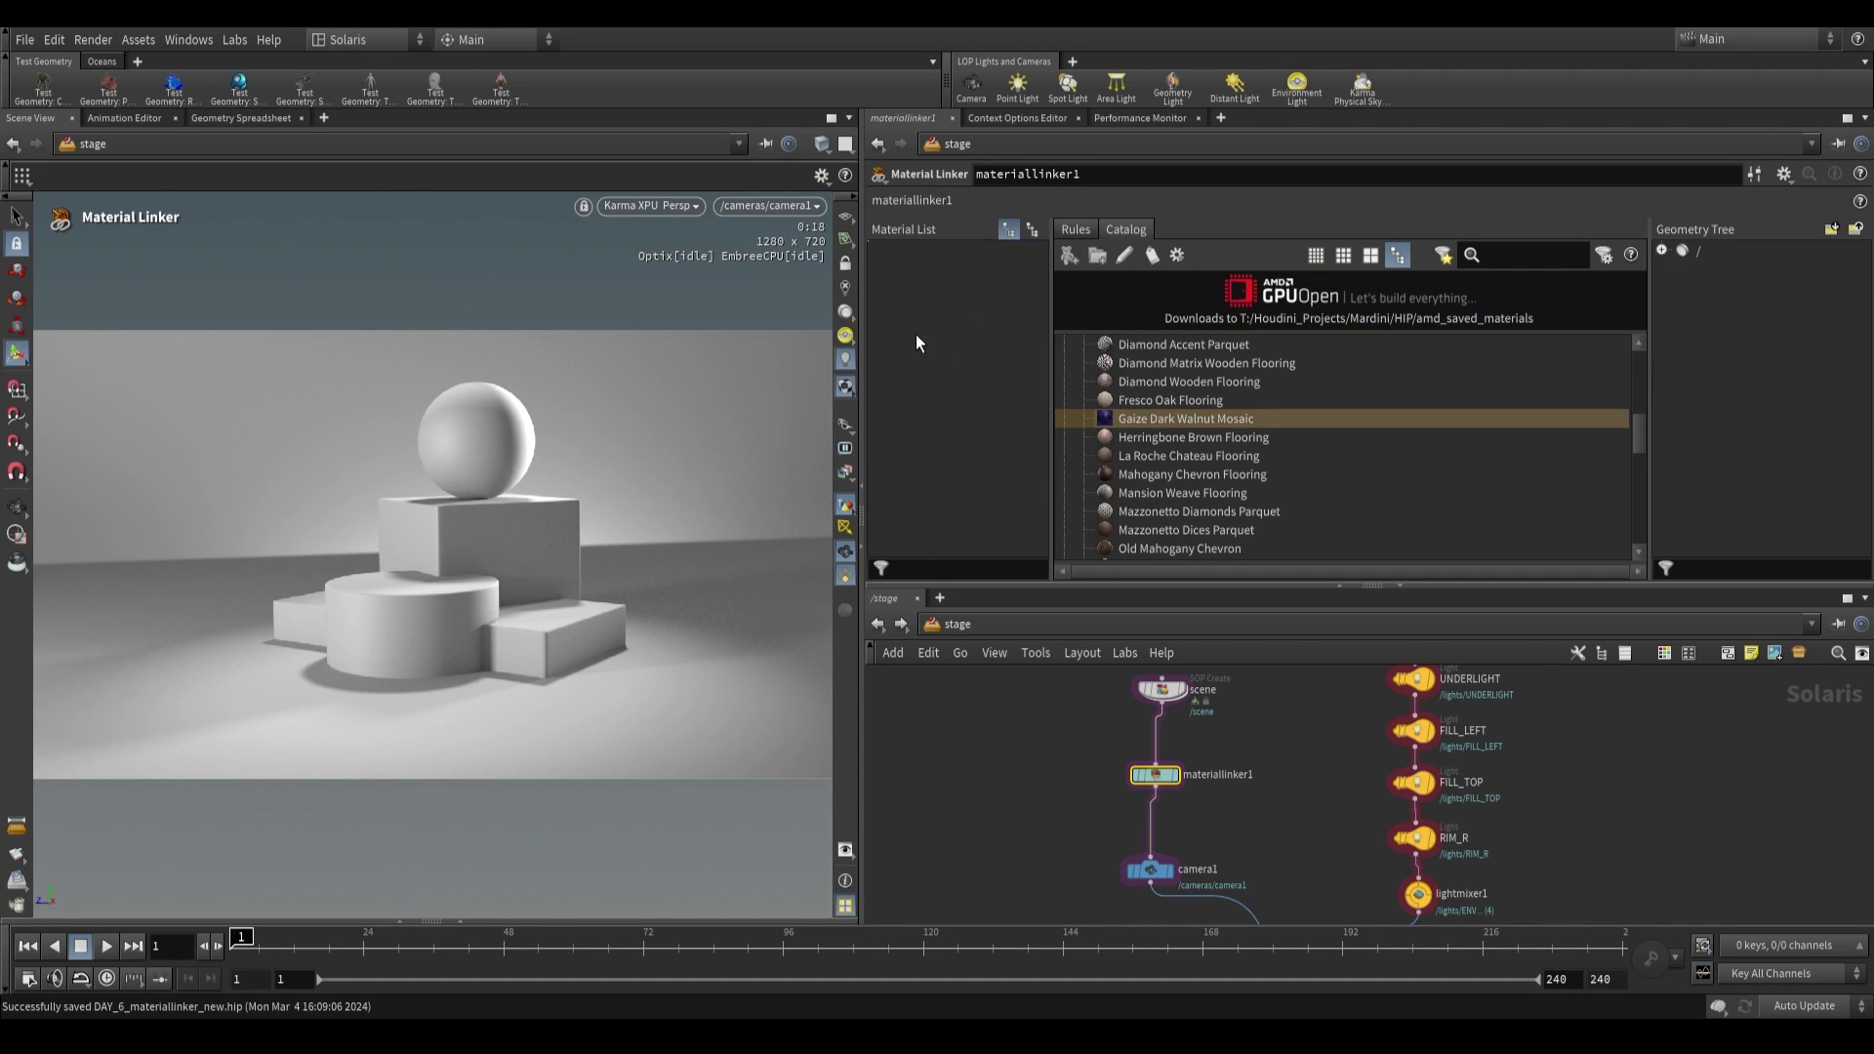
pyautogui.click(877, 251)
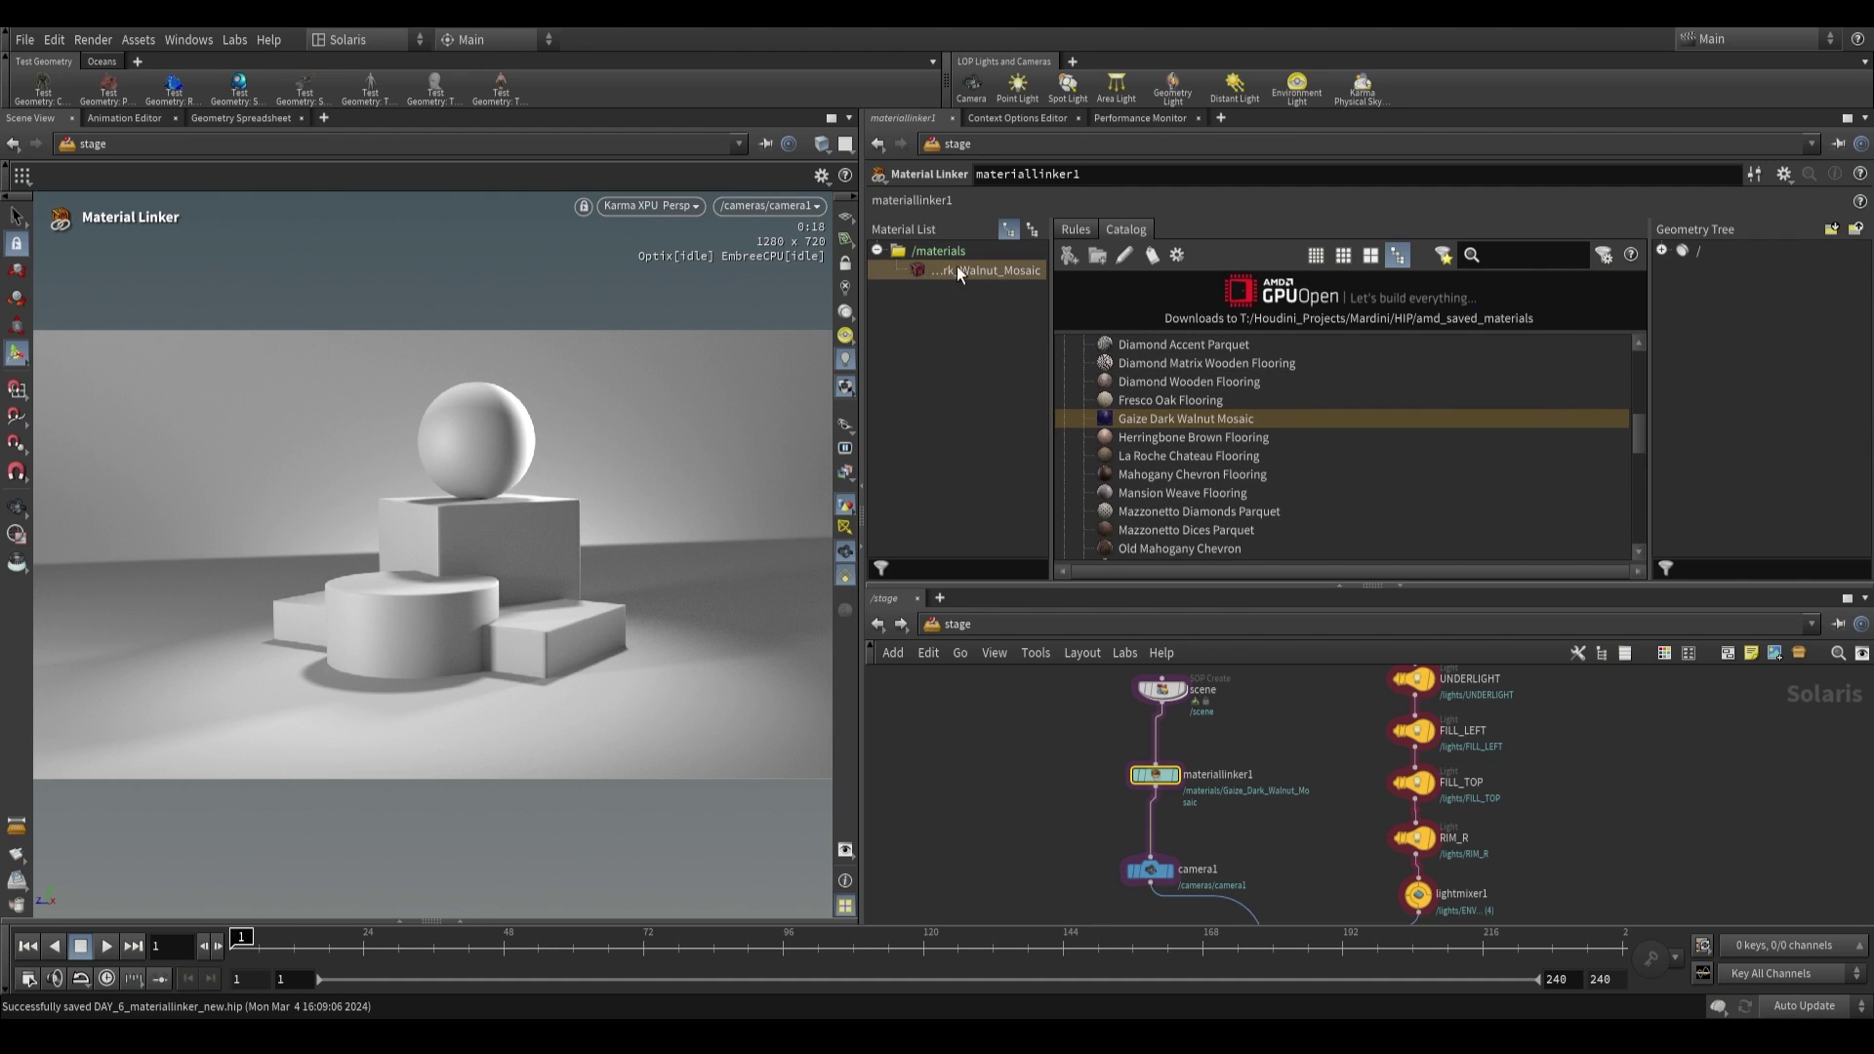
# - Expand the scene's geometry tree and assign the Gaize Dark Walnut Mosaic material to floor
pyautogui.click(1662, 250)
pyautogui.click(1681, 272)
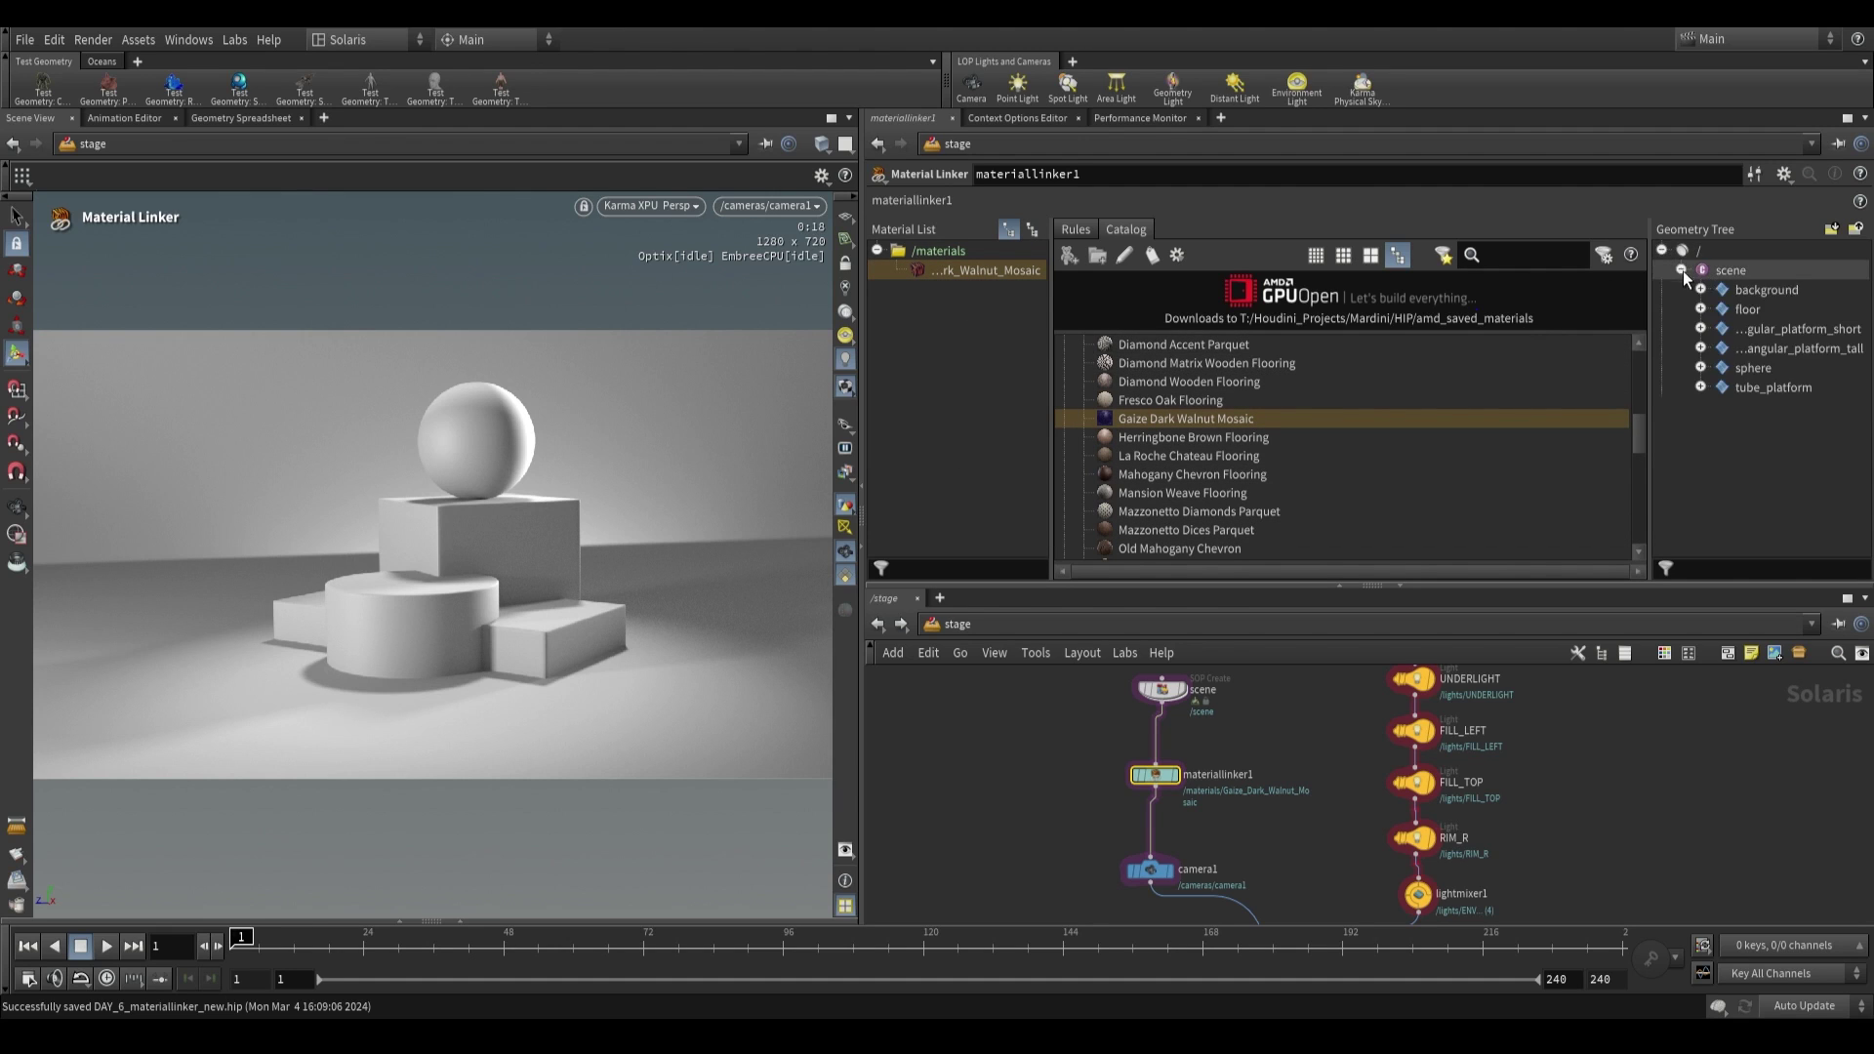
pyautogui.moveTo(981, 271); pyautogui.dragTo(1750, 310)
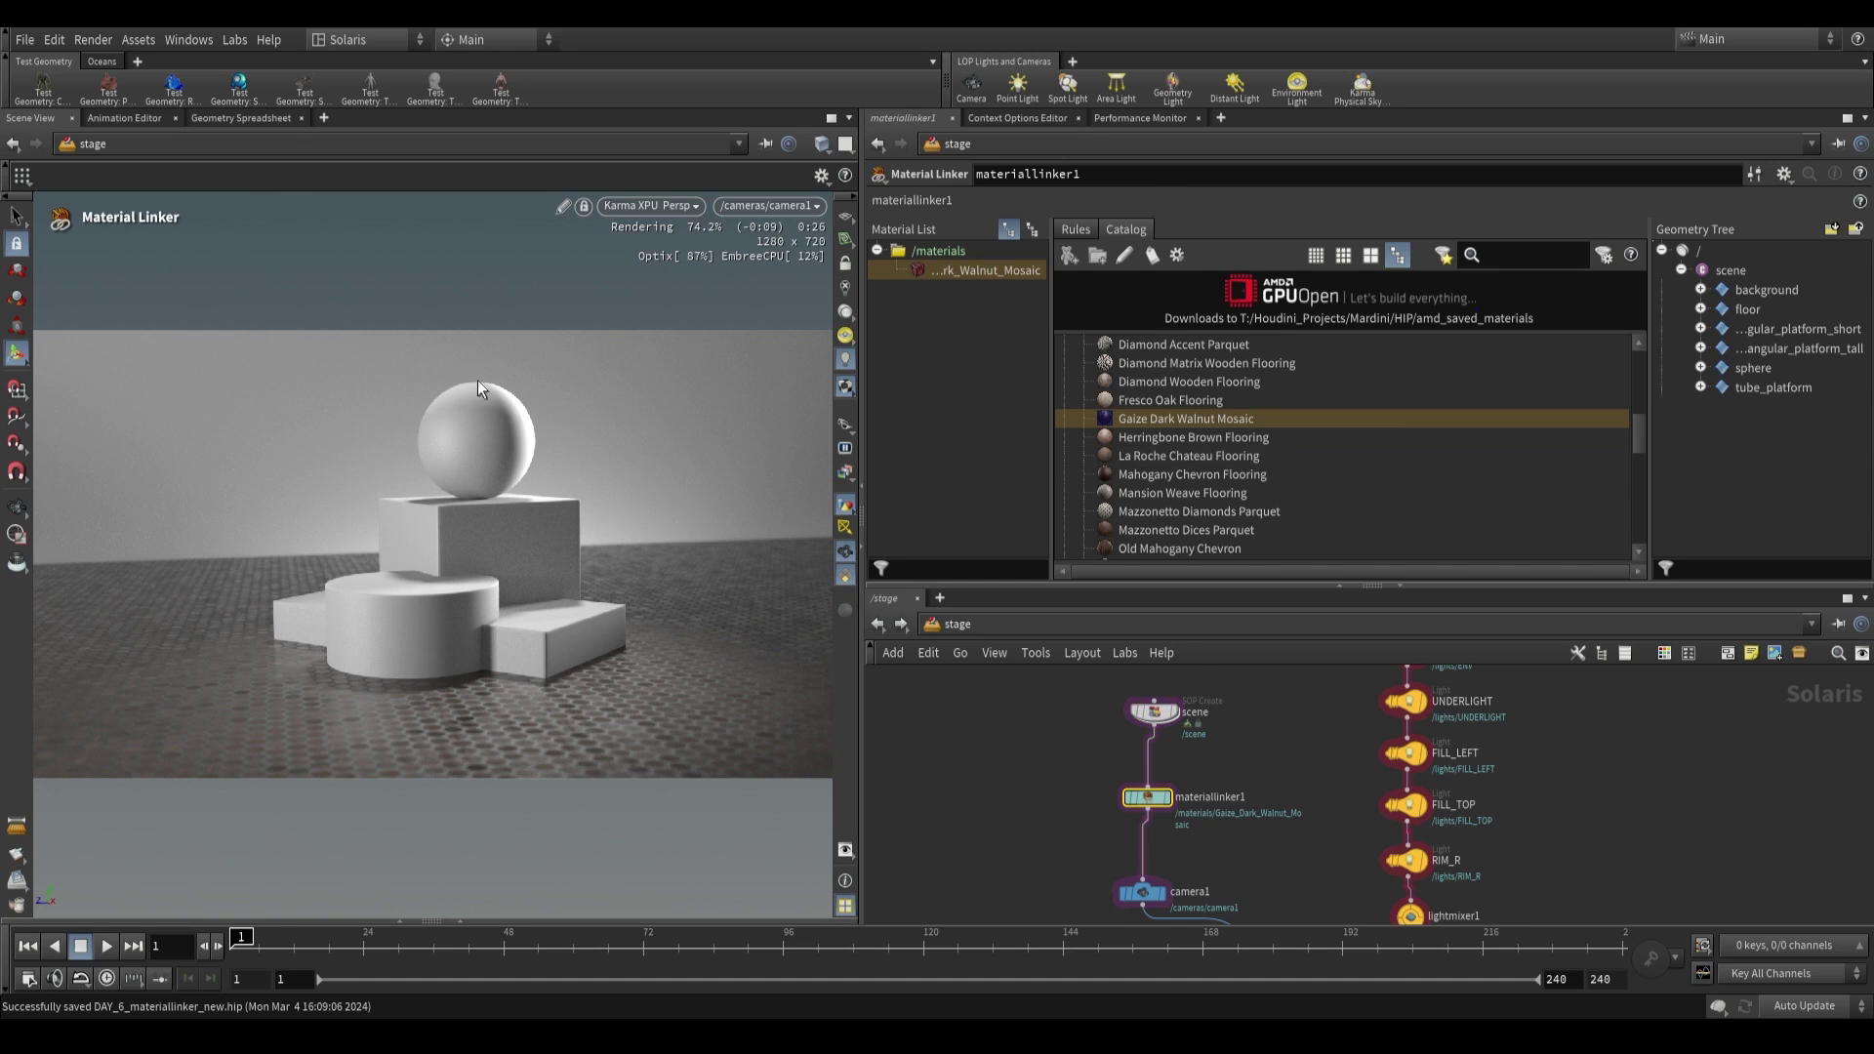
# - Assign Victorian Vintage Wallpaper to background and Porcelain Vitrified Tiles to floor from the AMD catalog
pyautogui.scroll(-4, 1220, 458)
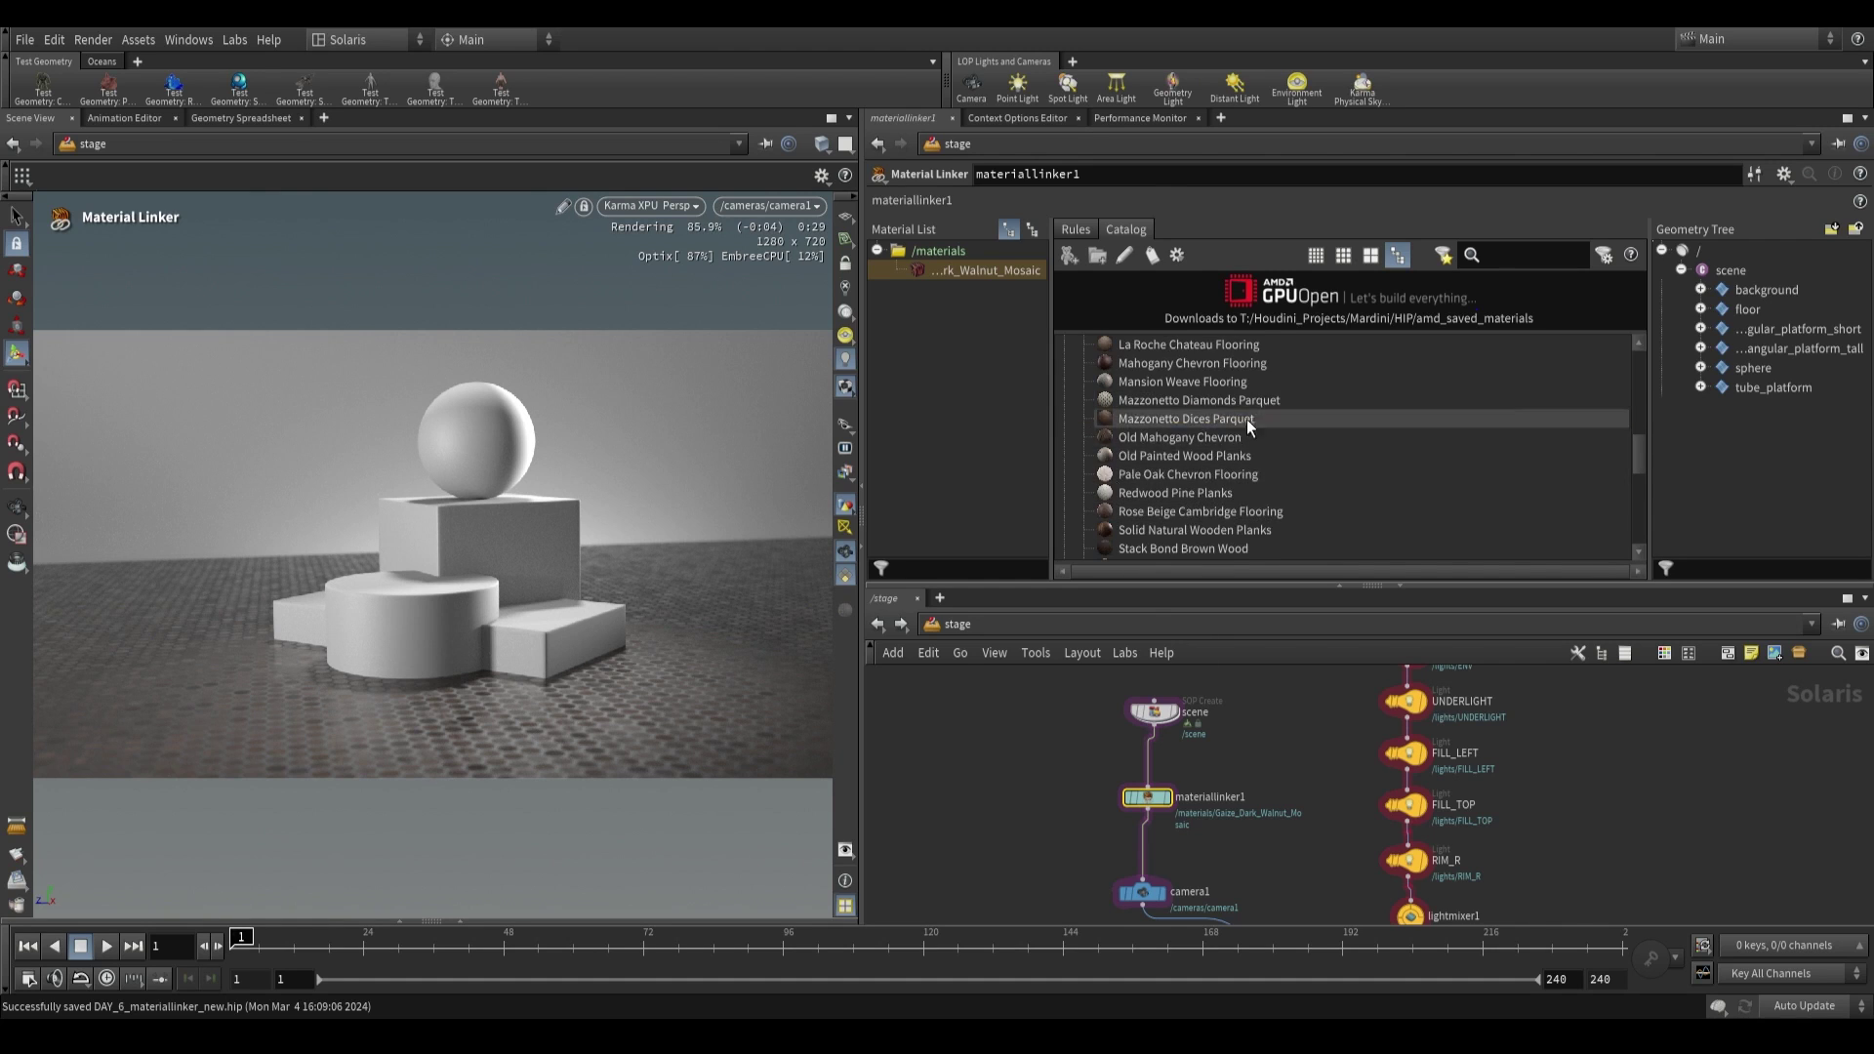
pyautogui.scroll(-4, 1235, 498)
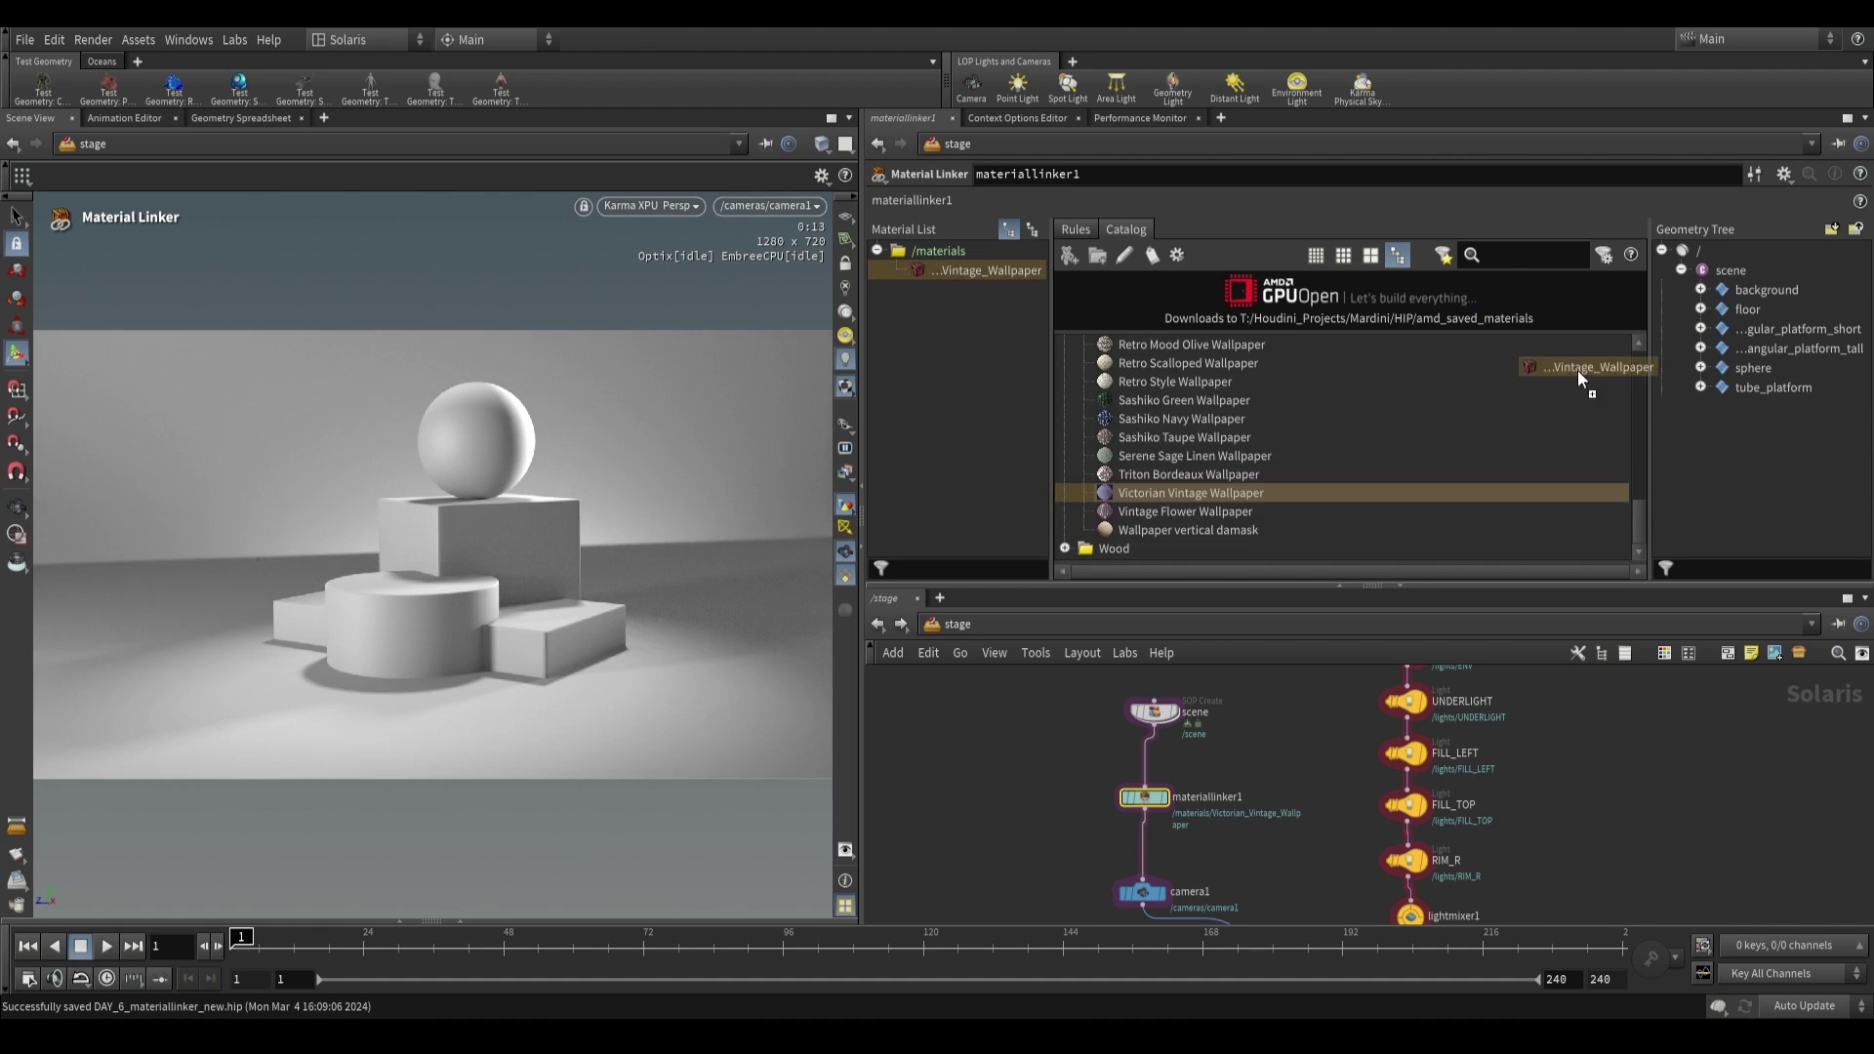
pyautogui.scroll(-3, 1180, 416)
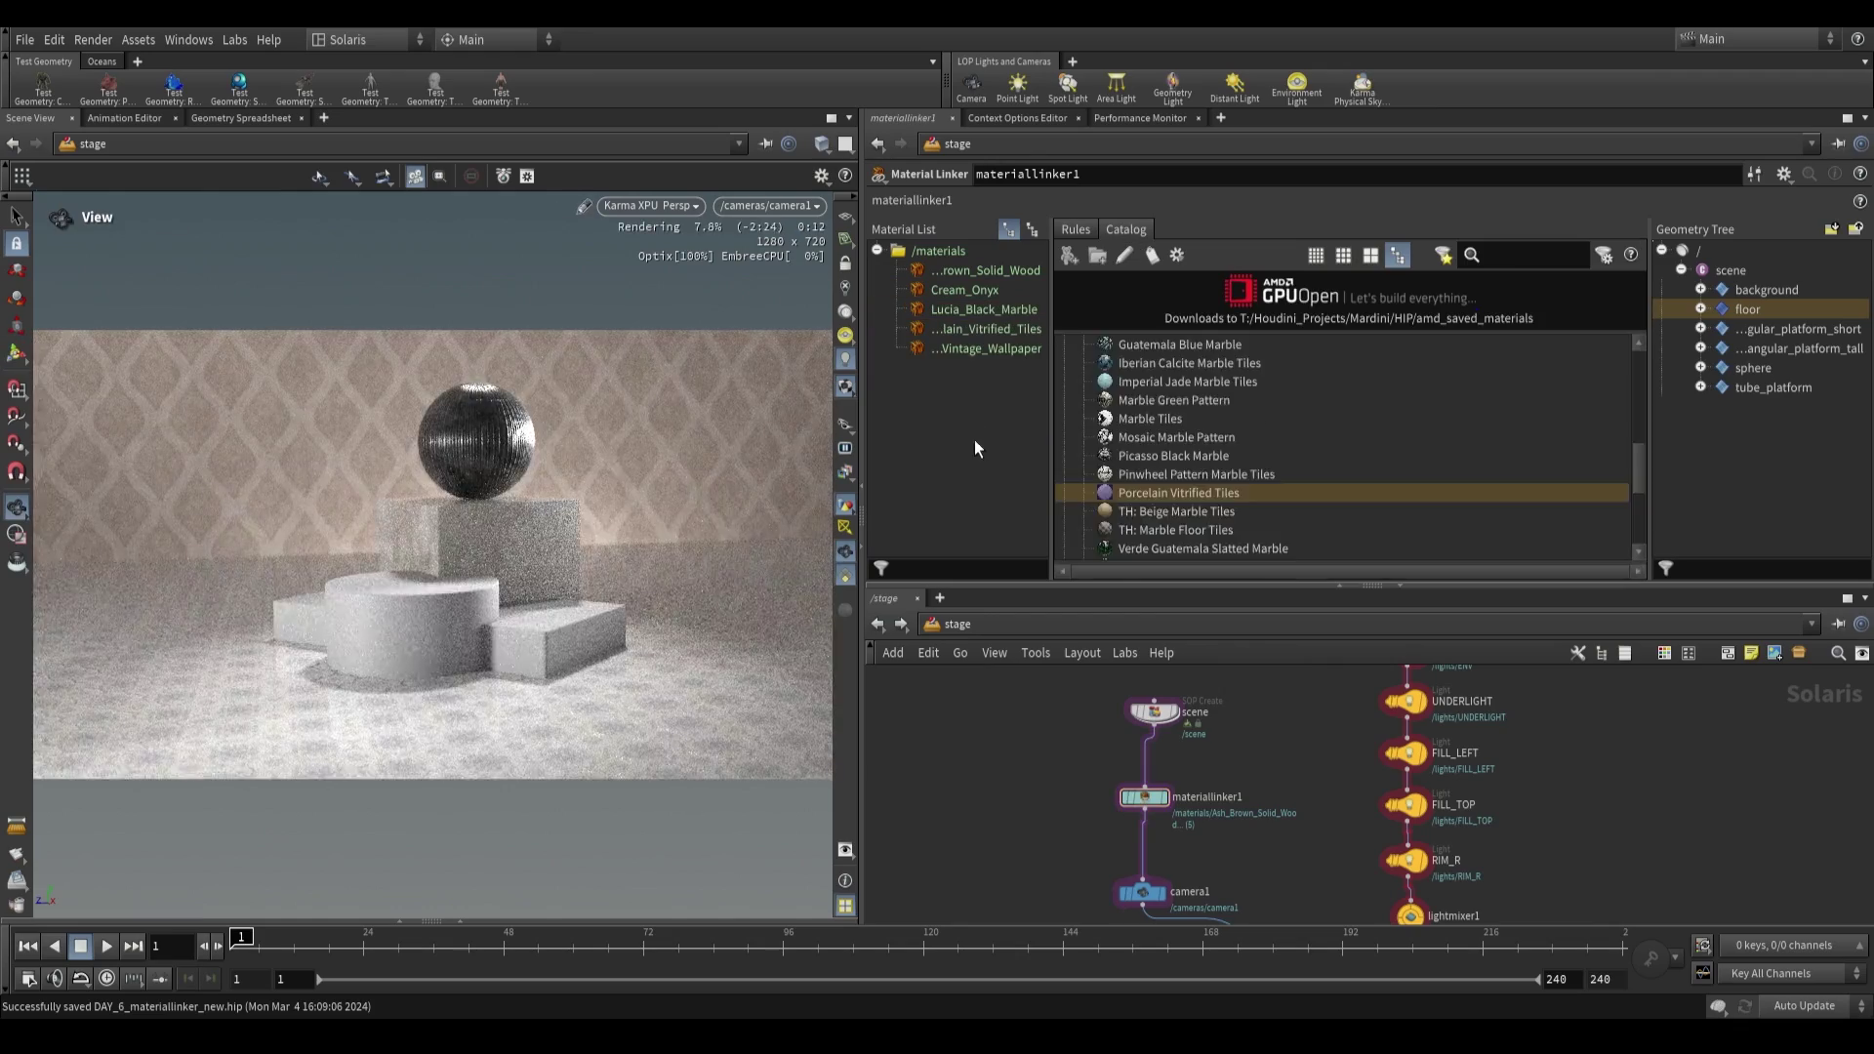
# - Assign Brass Brushed from the Metal category to tube_platform and Blue Pixel Linen Fabric from Fabrics to rectangular_platform_short
pyautogui.click(1065, 493)
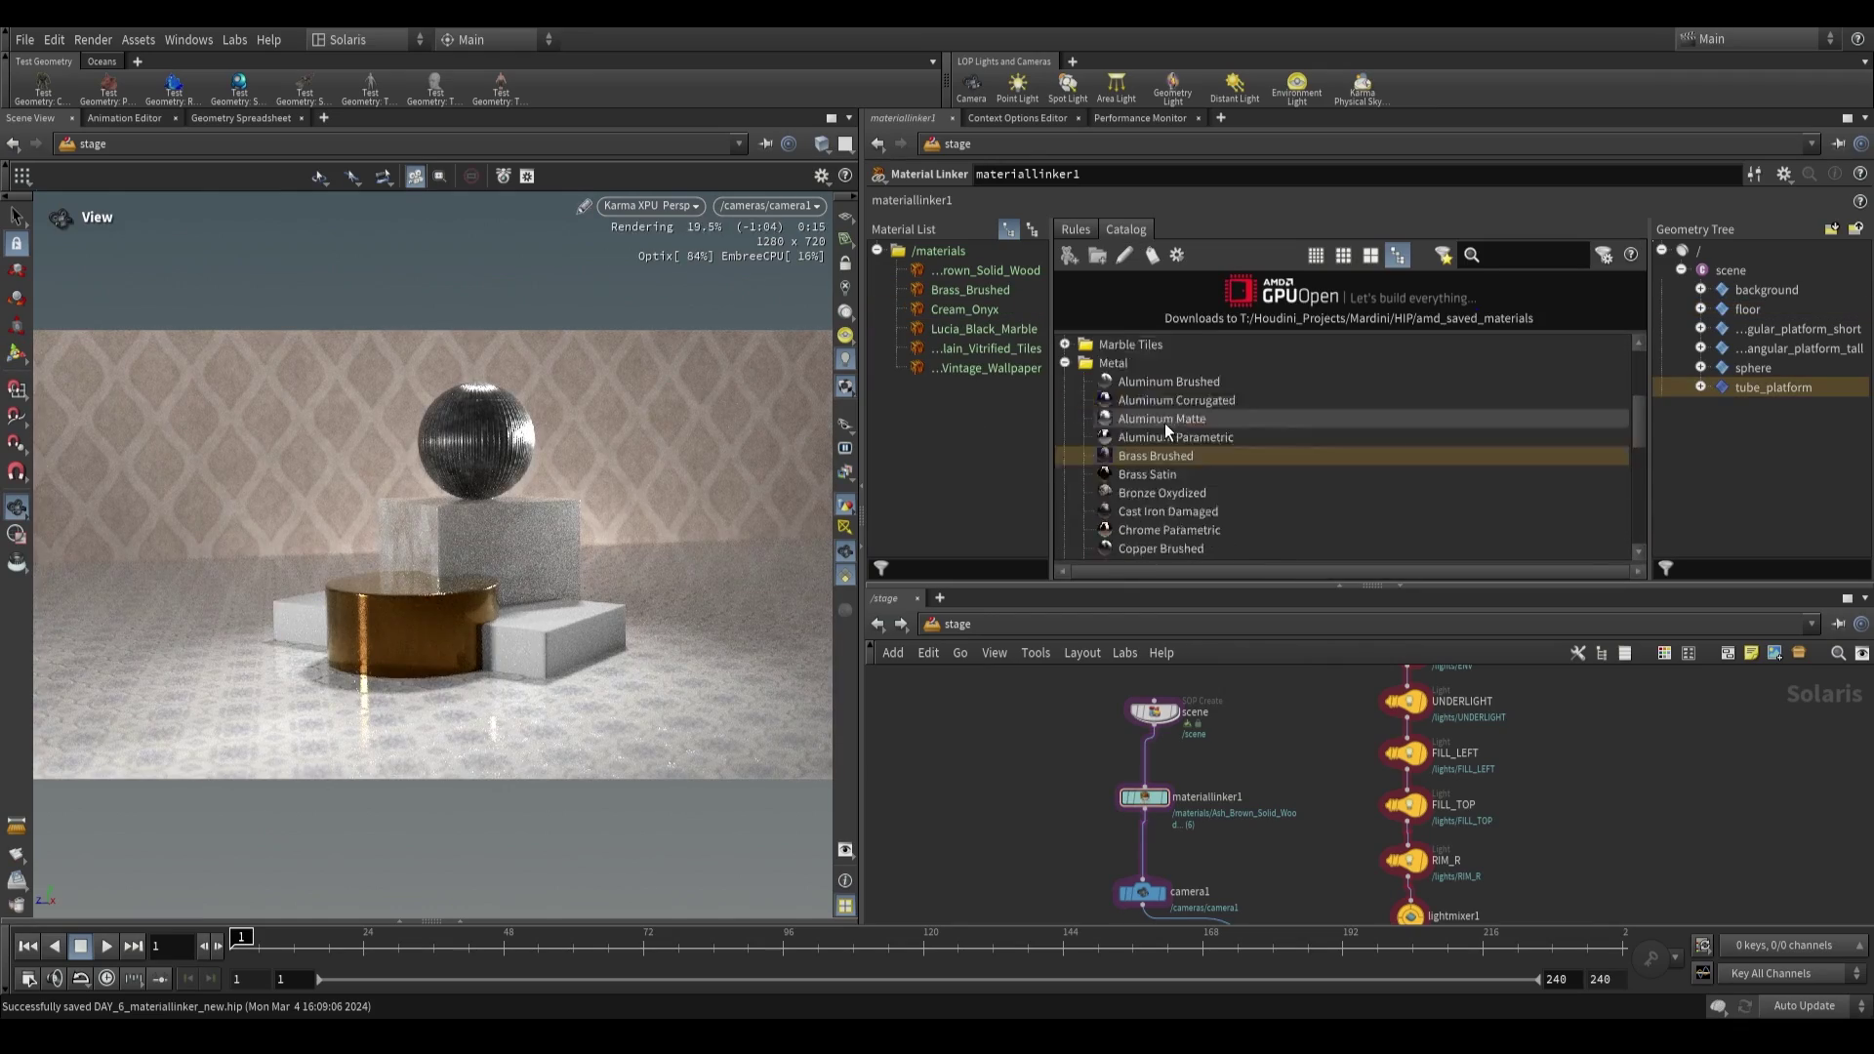
pyautogui.click(1065, 400)
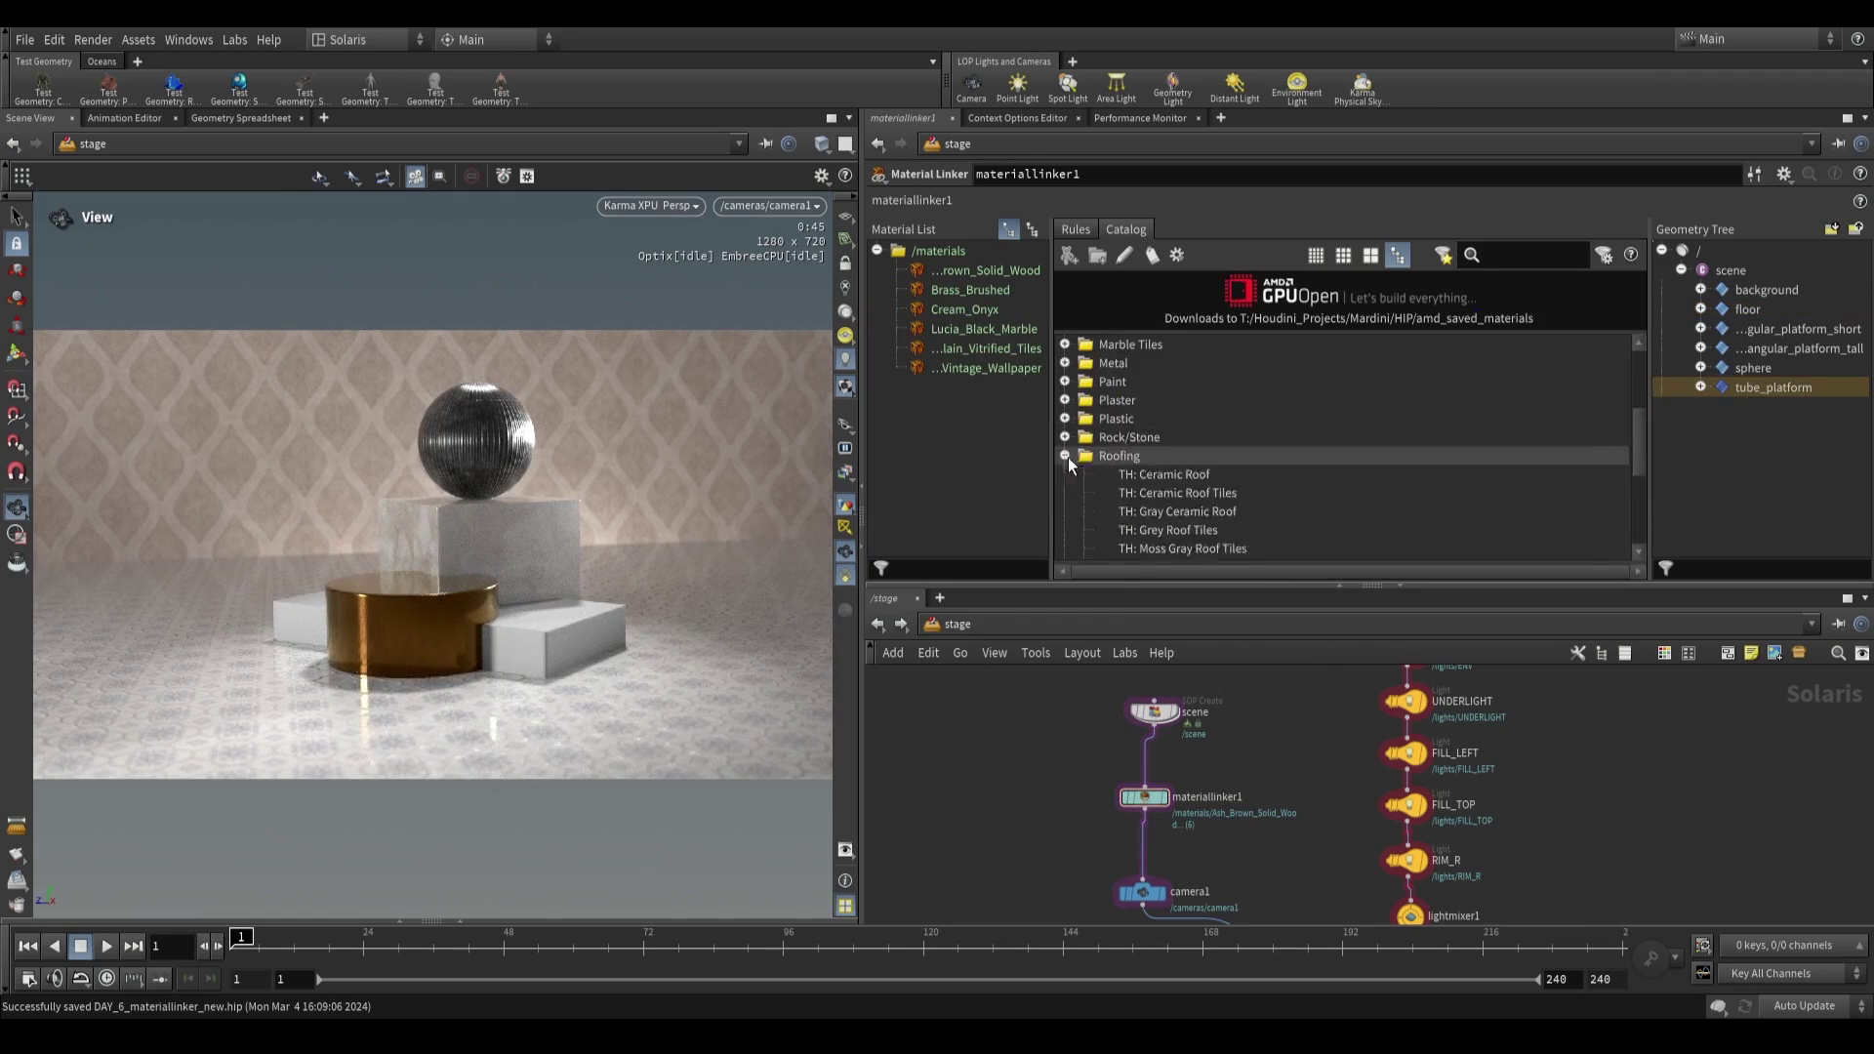
# - Open the Edit Material Network node for /materials/Brass_Brushed and change the brass to a paler gold colour
pyautogui.scroll(1, 1067, 459)
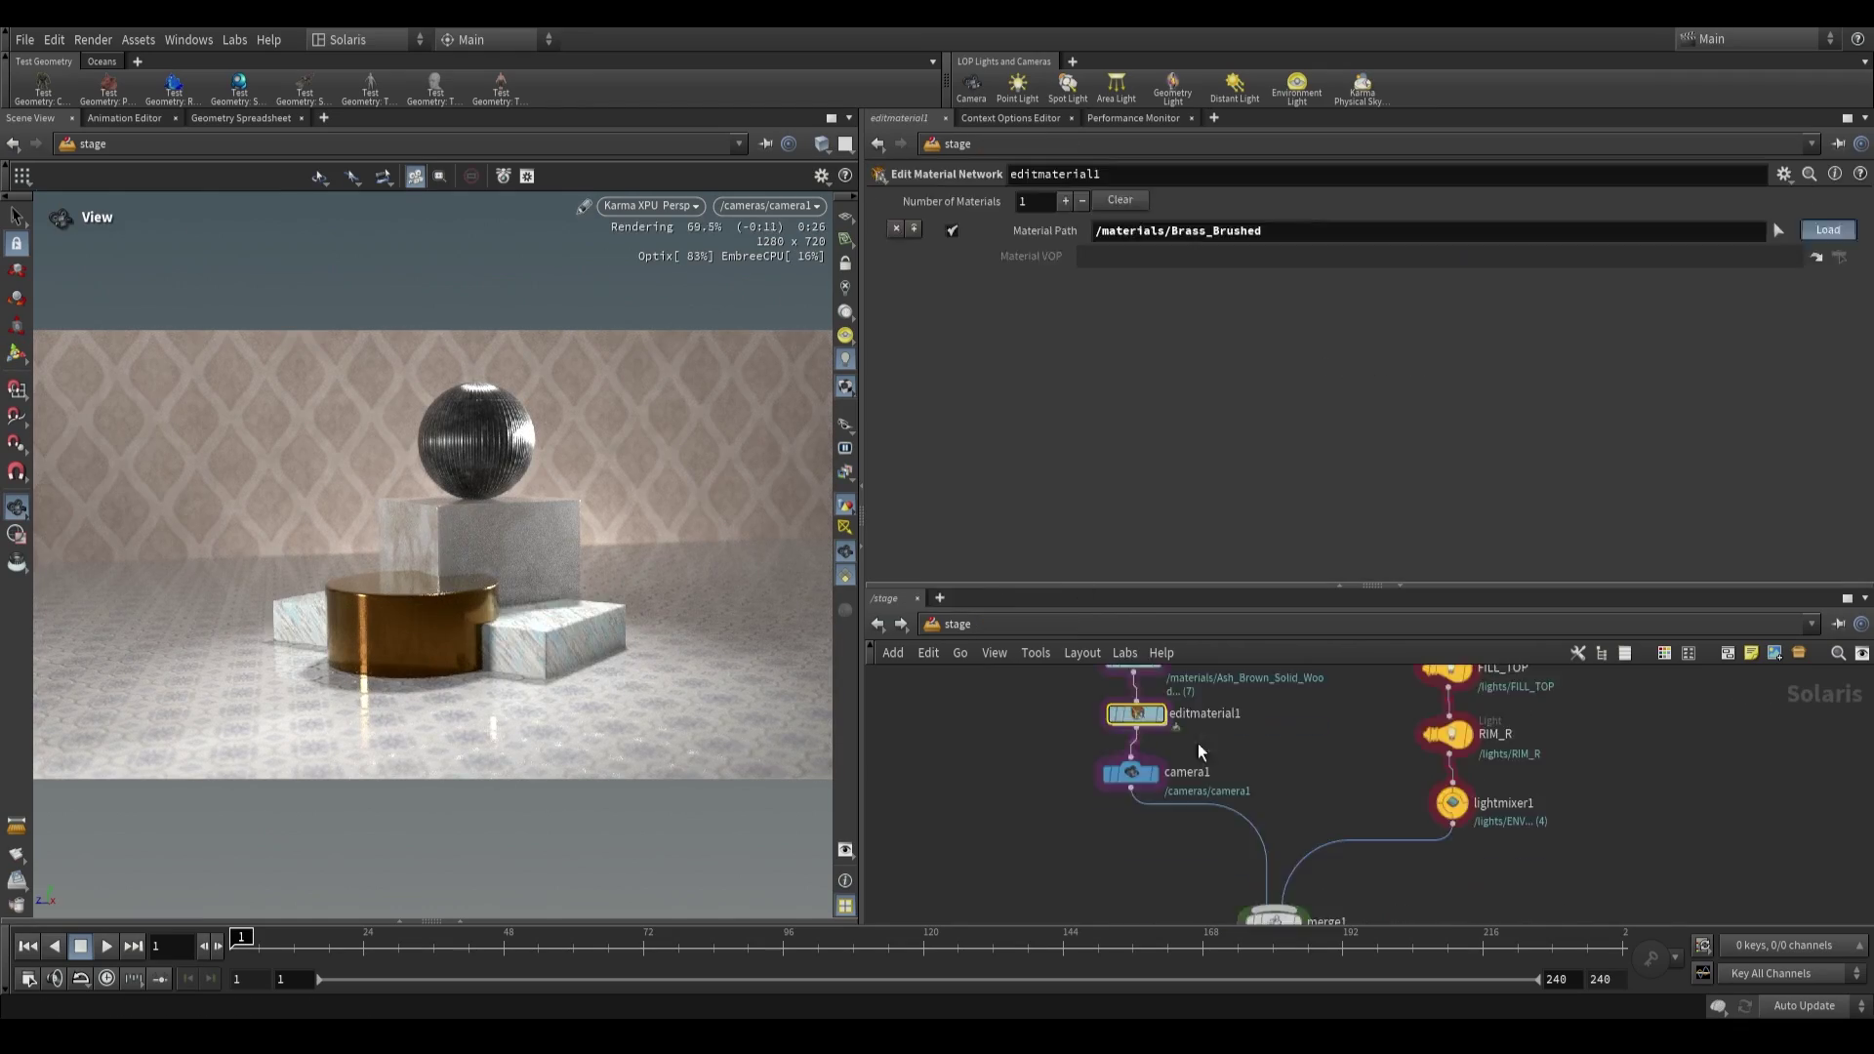
pyautogui.doubleClick(1198, 741)
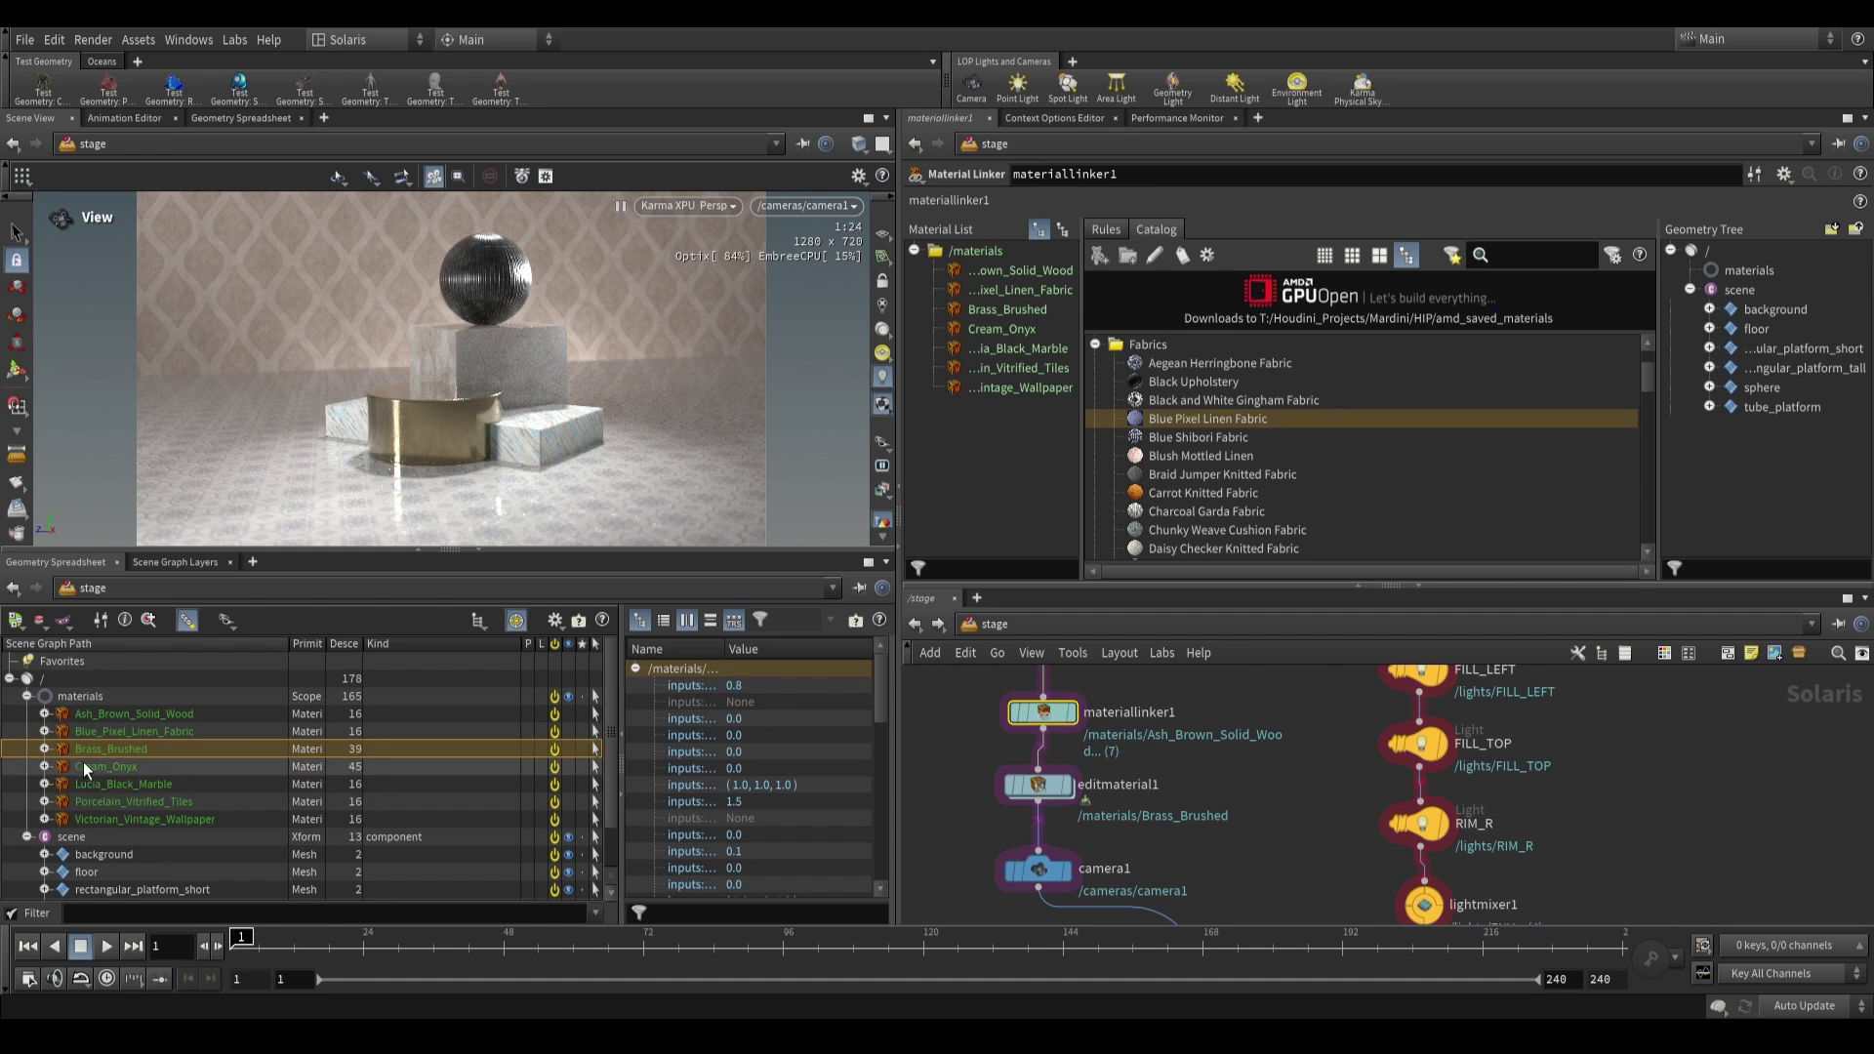
# - Add an Assign Material node on the wire between editmaterial1 and camera1
pyautogui.scroll(-3, 1200, 781)
pyautogui.press('Tab')
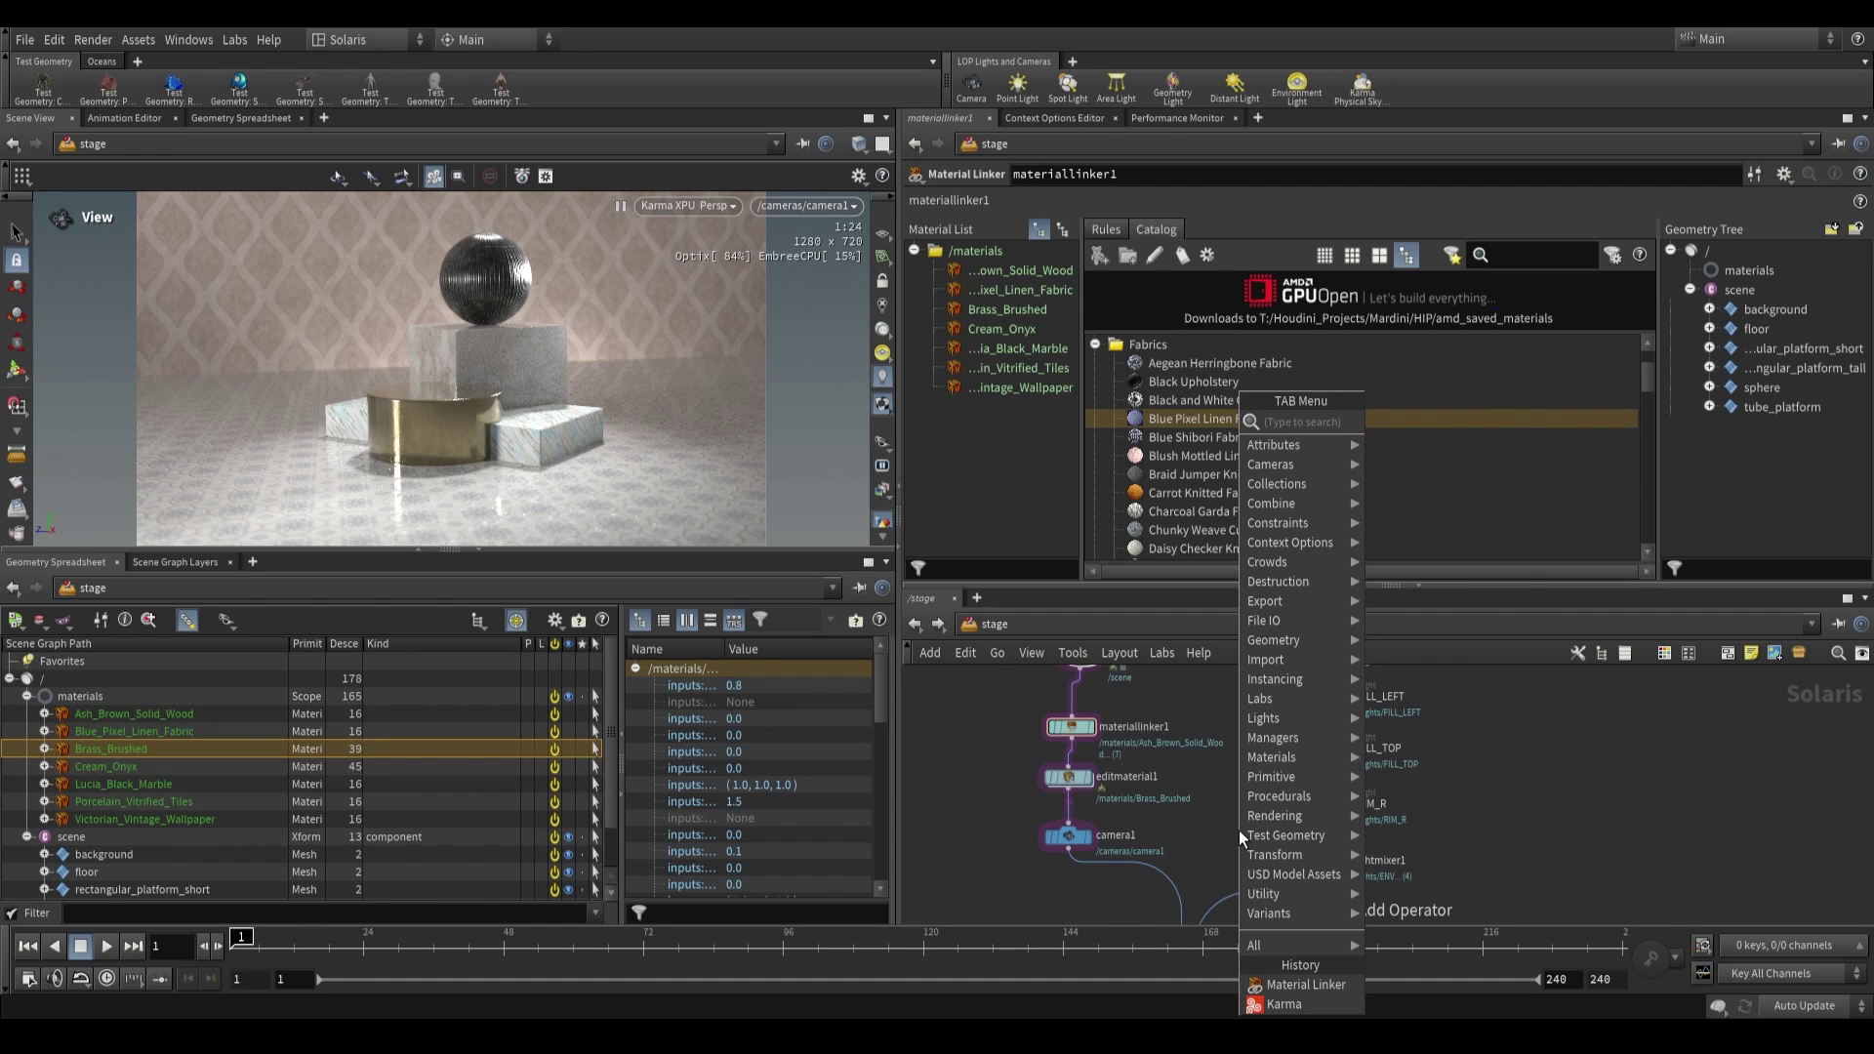
pyautogui.write('materia')
pyautogui.click(1427, 498)
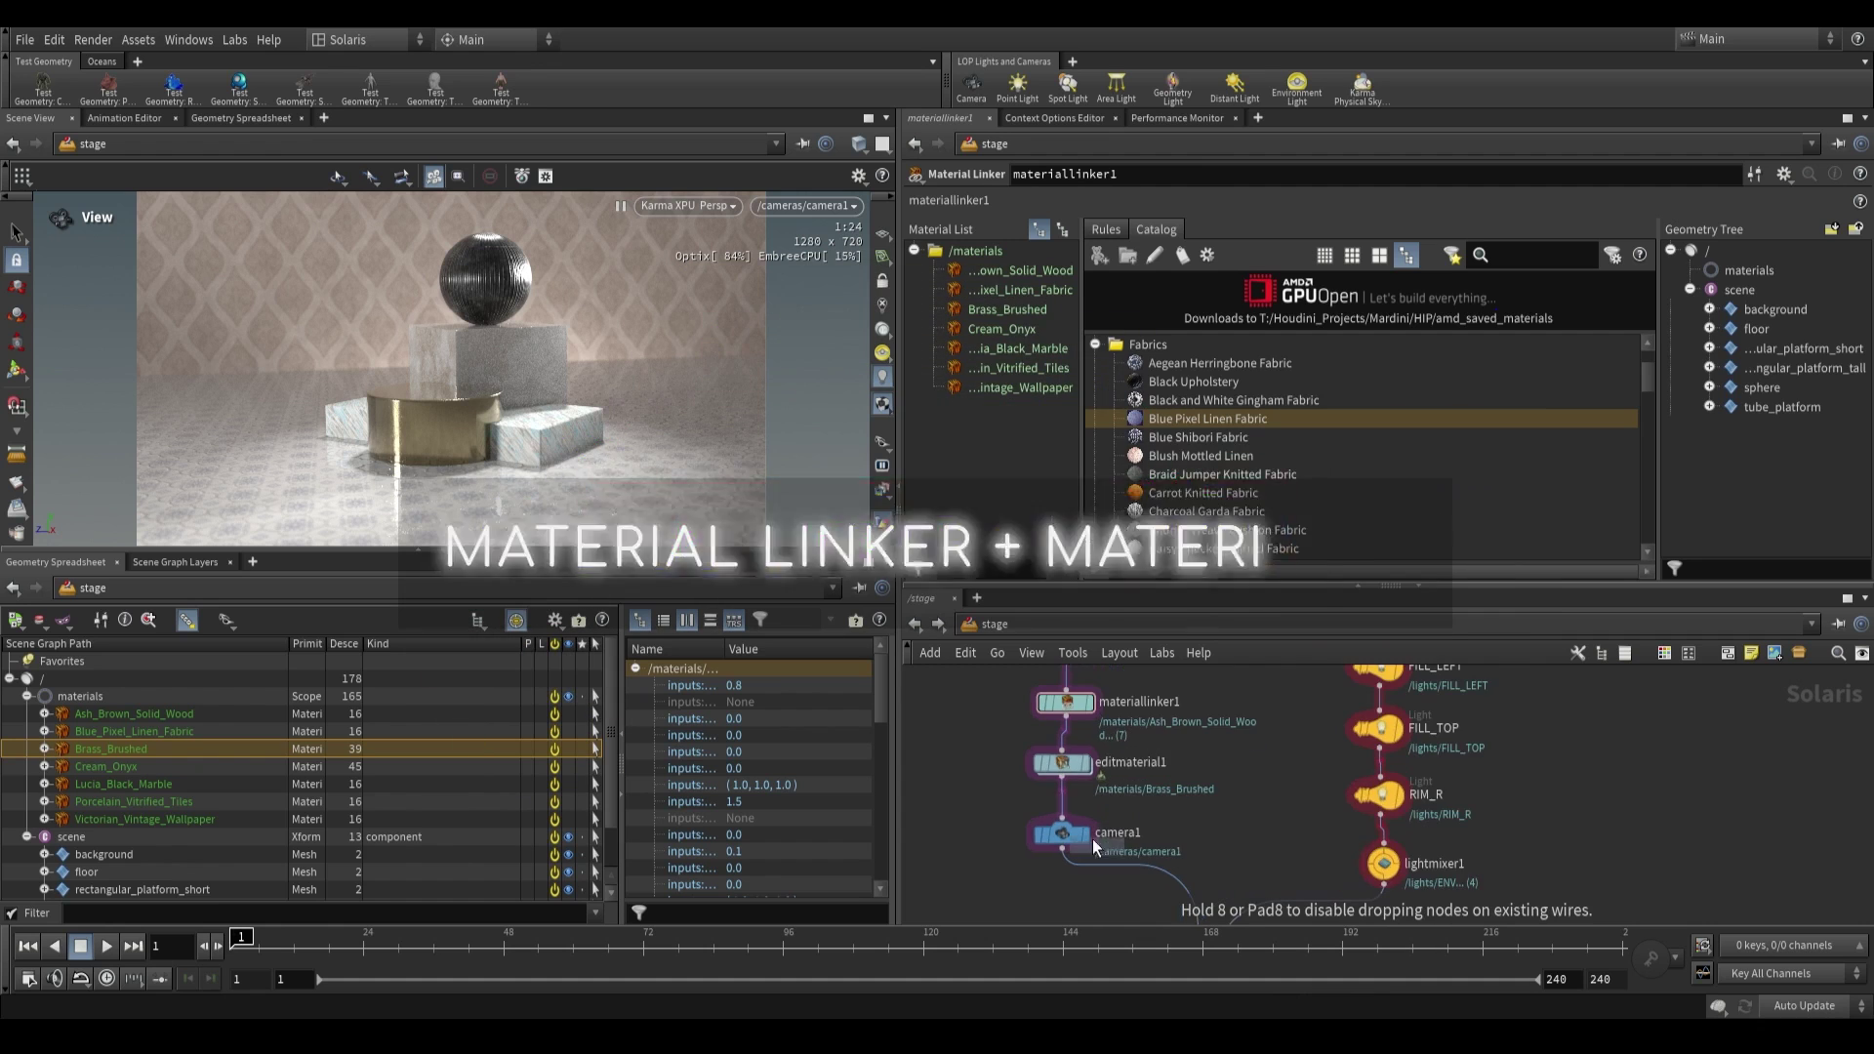
pyautogui.click(1092, 840)
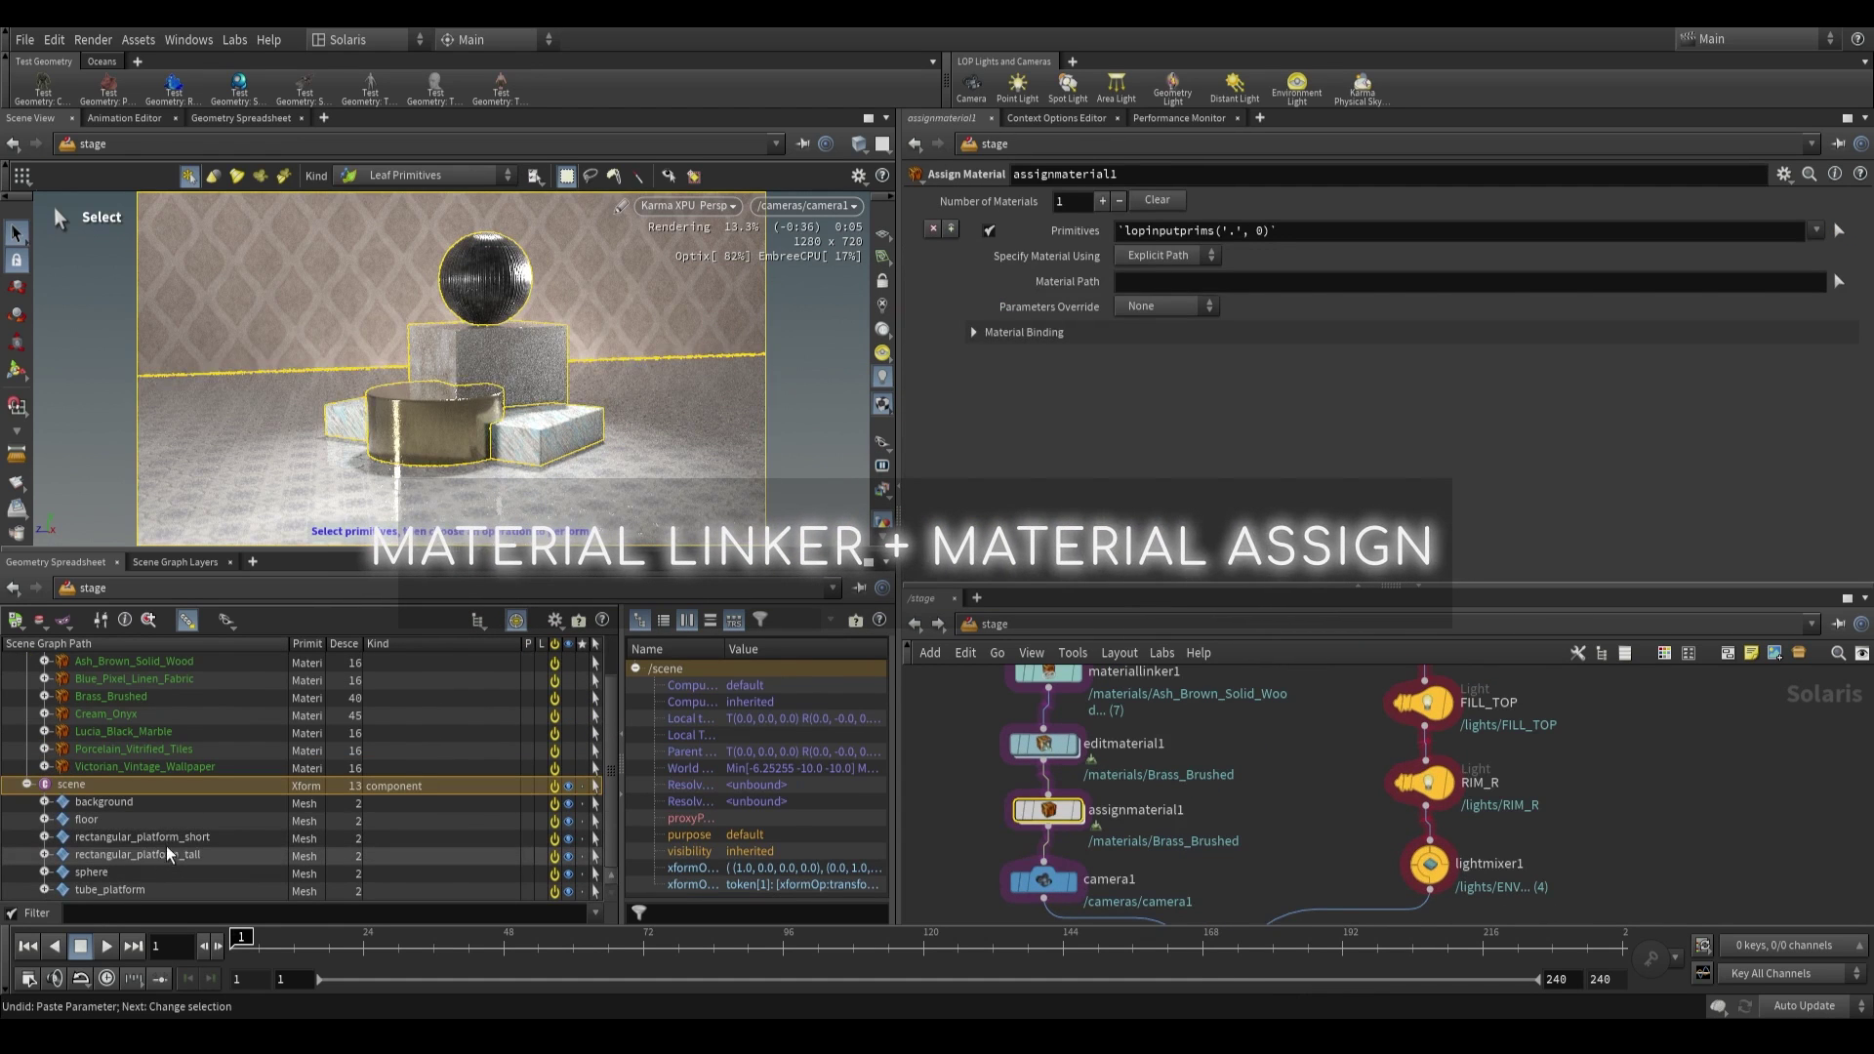
# - Assign /materials/Lucia_Black_Marble to /scene/rectangular_platform_short in the Assign Material node, and return the viewport to the View tool
pyautogui.moveTo(161, 839); pyautogui.dragTo(1260, 233)
pyautogui.moveTo(124, 784); pyautogui.dragTo(1187, 284)
pyautogui.click(17, 395)
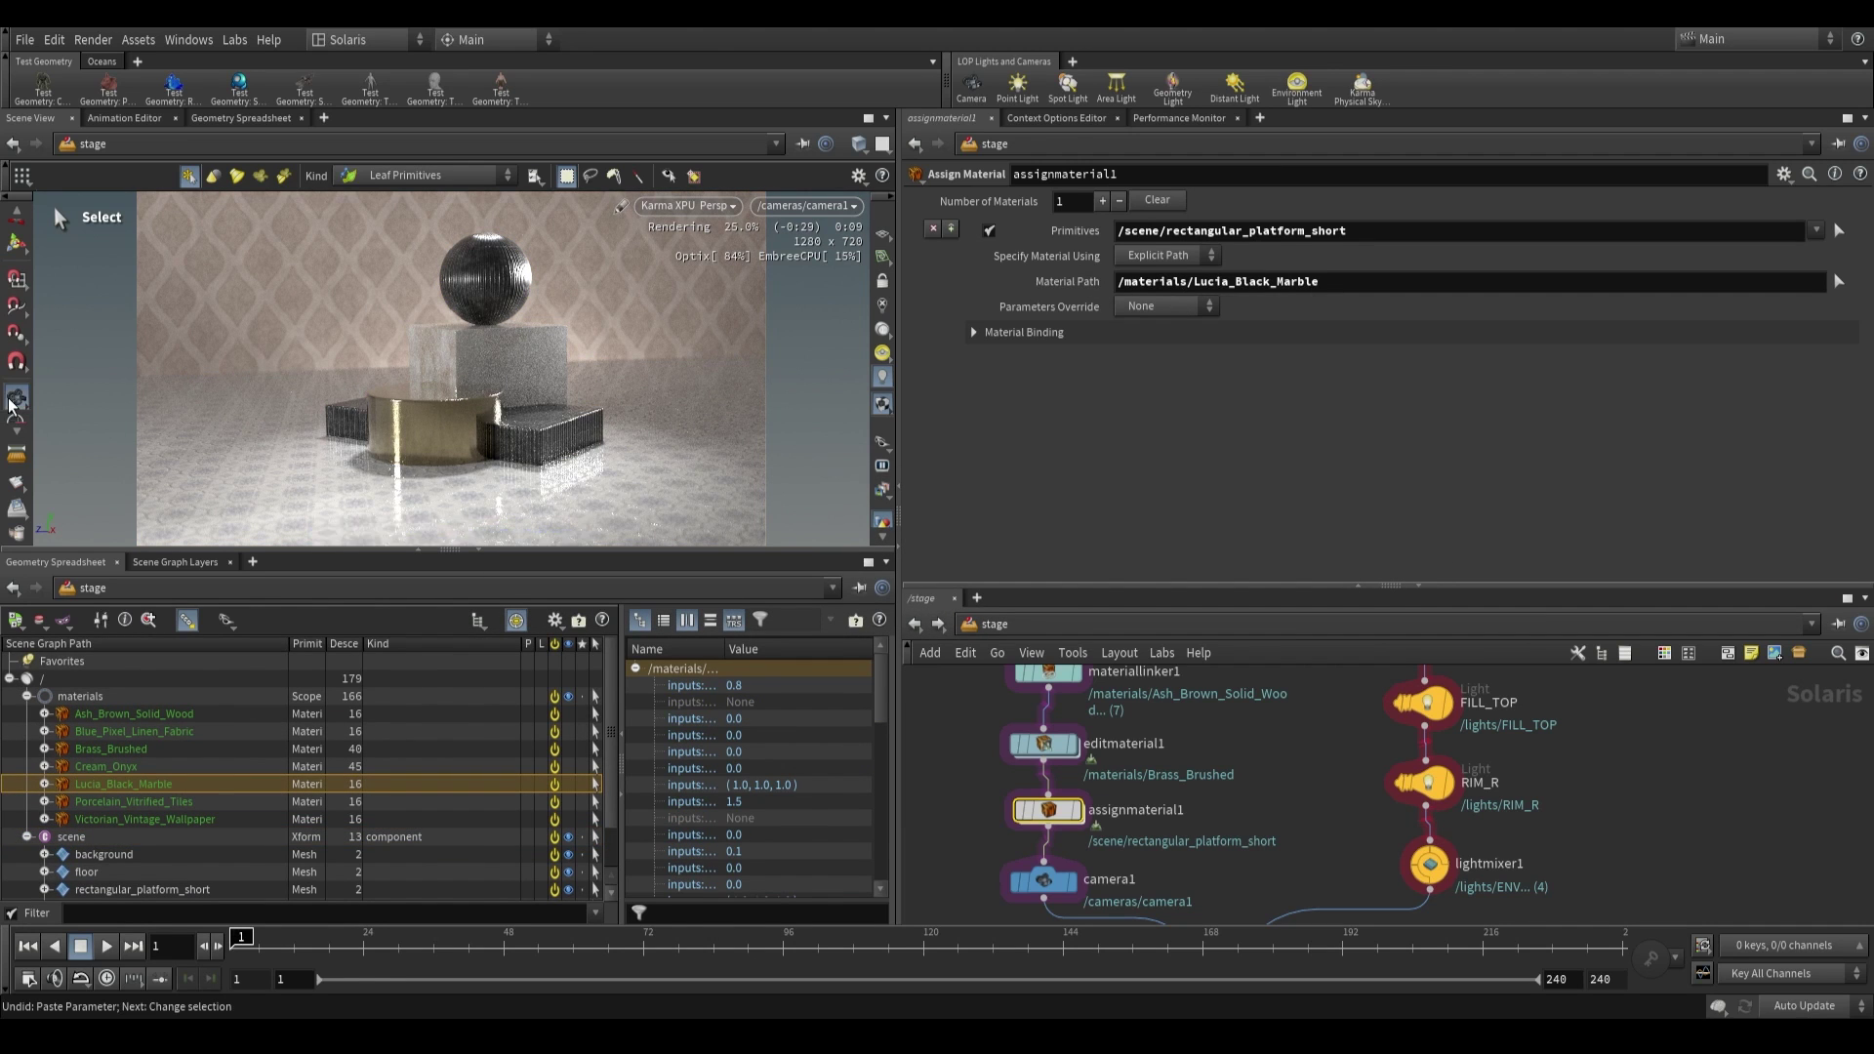
pyautogui.scroll(3, 453, 420)
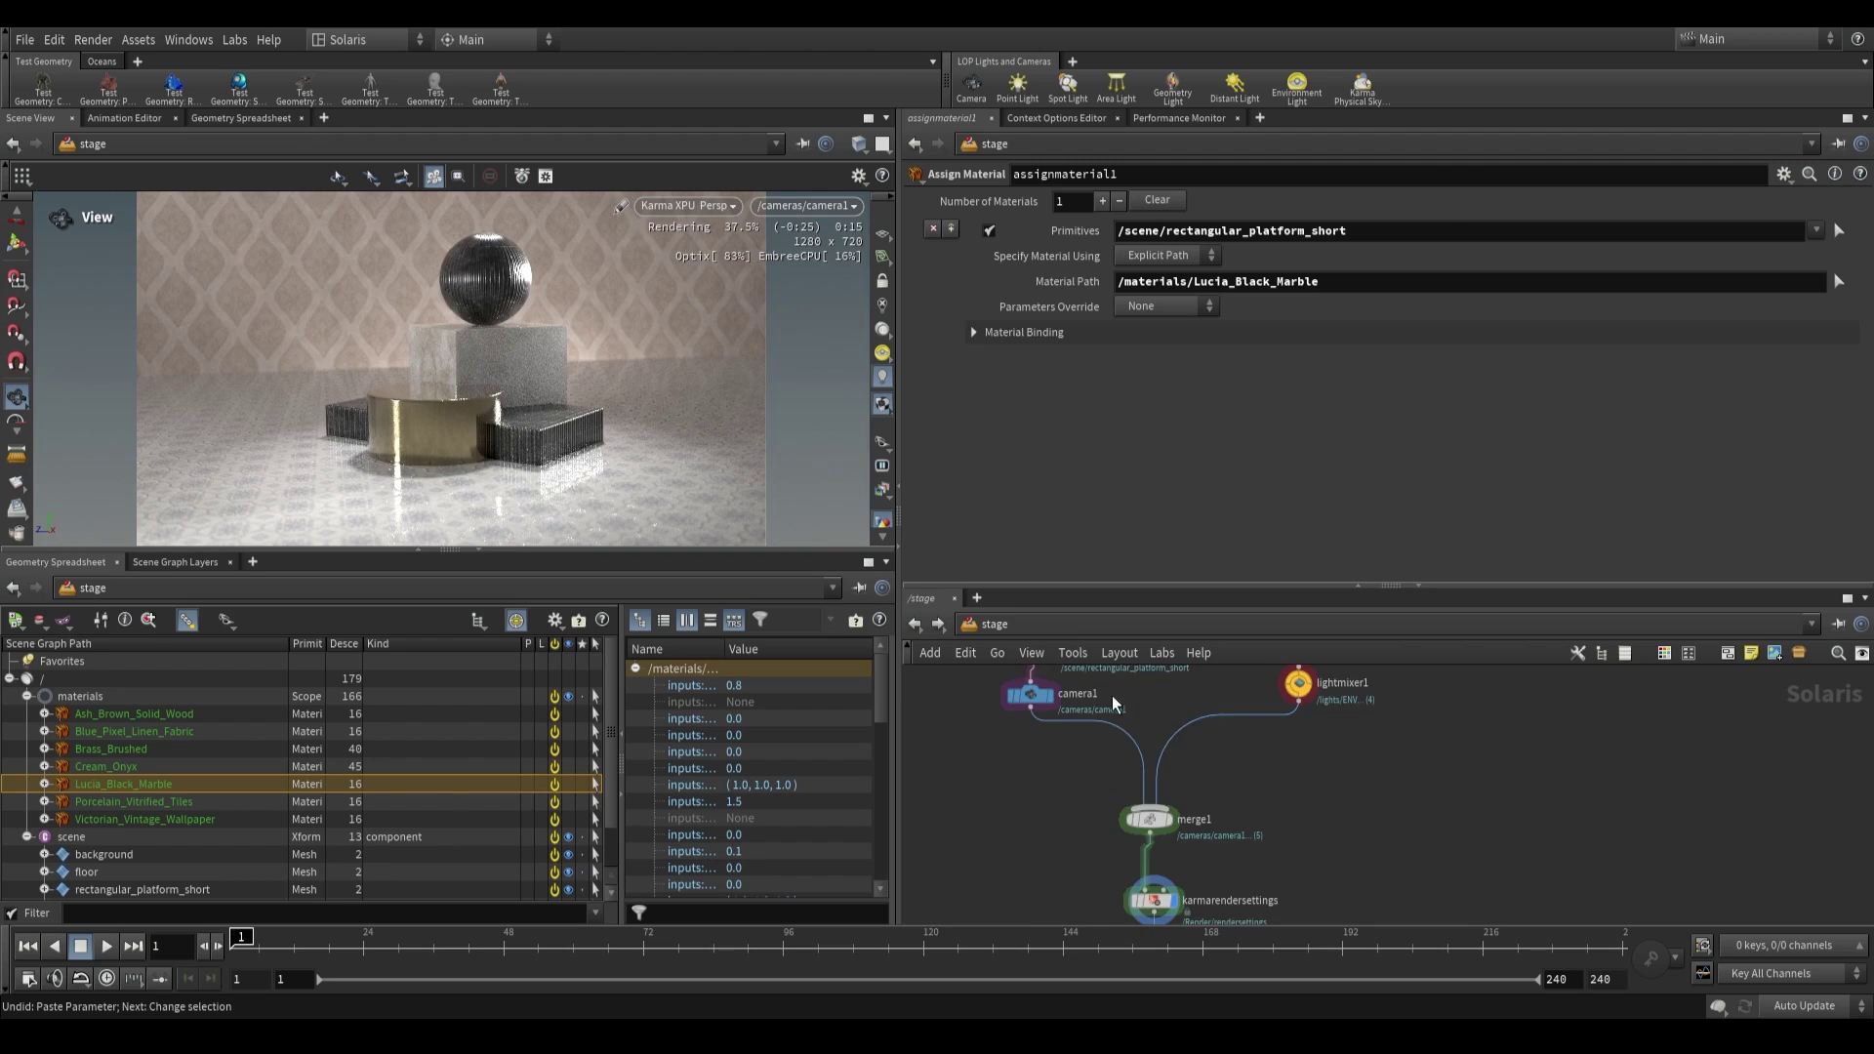
pyautogui.moveTo(1110, 694); pyautogui.dragTo(1161, 822, button='middle')
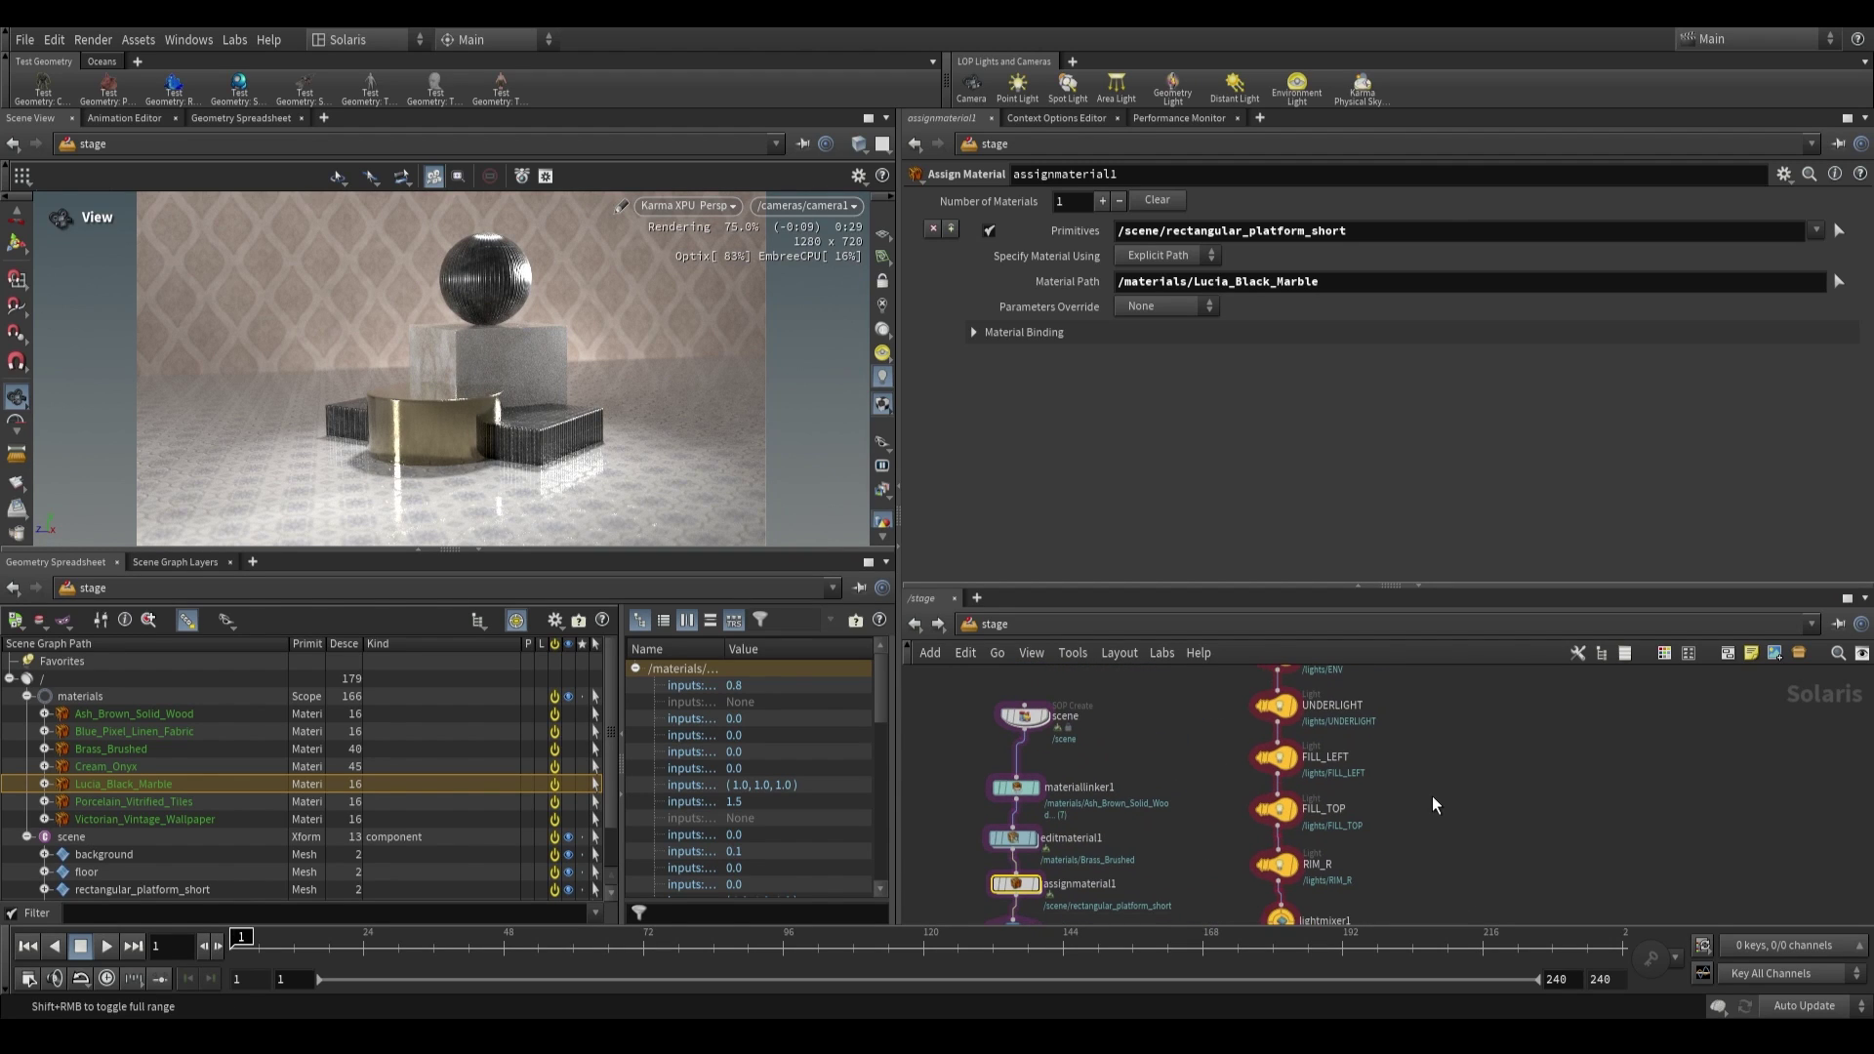